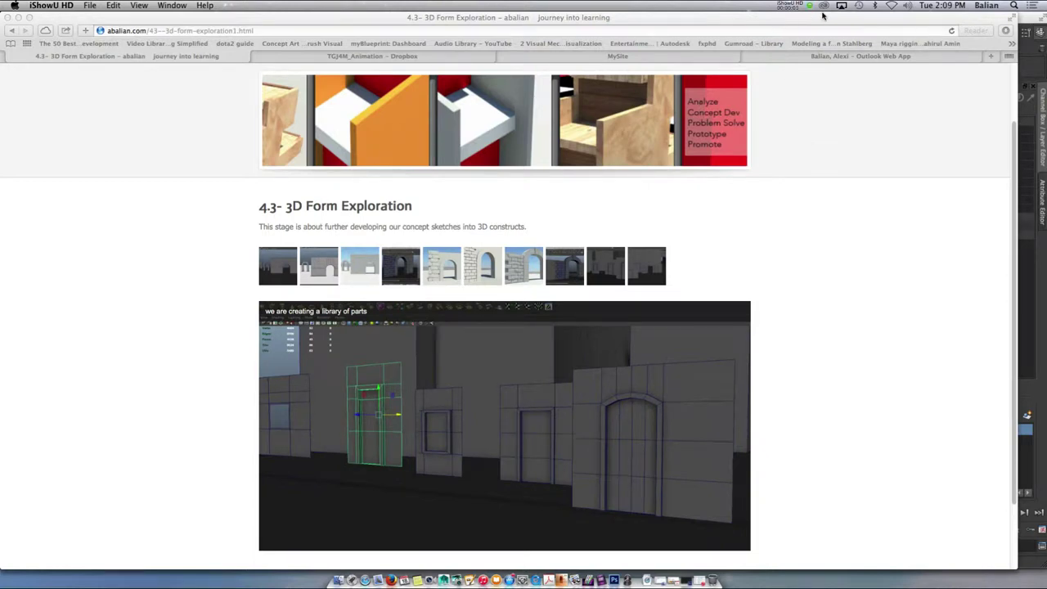
Open the 4.1 Research Concept Sketches page of the Grade 12 animation unit on Game Environment Design
{"action": "left_click_drag", "start_coordinate": [1016, 82], "coordinate": [1046, 82]}
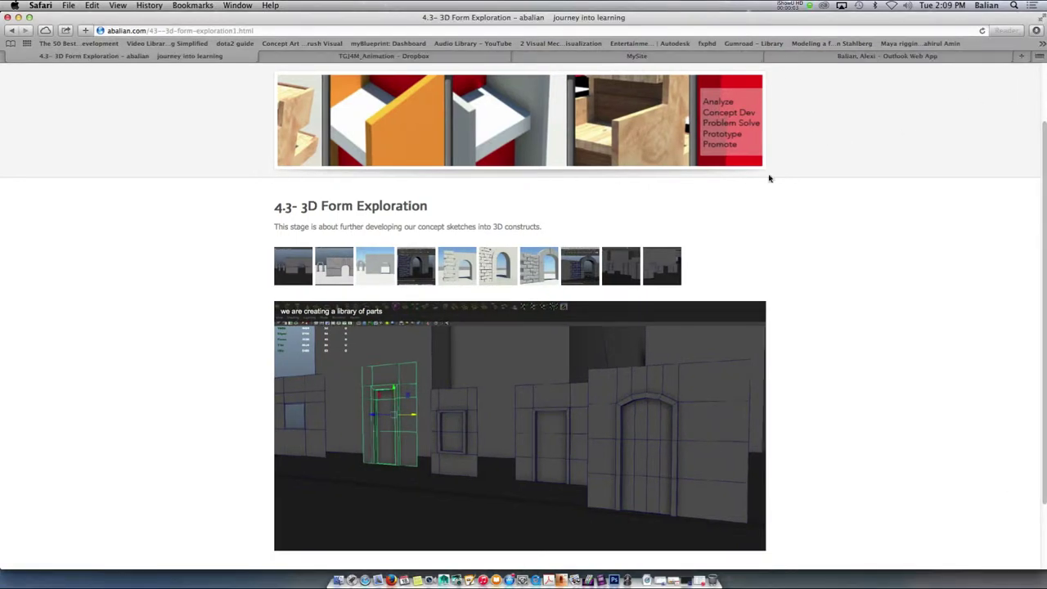
{"action": "scroll", "coordinate": [507, 210], "scroll_direction": "down", "scroll_amount": 2}
{"action": "scroll", "coordinate": [507, 210], "scroll_direction": "up", "scroll_amount": 4}
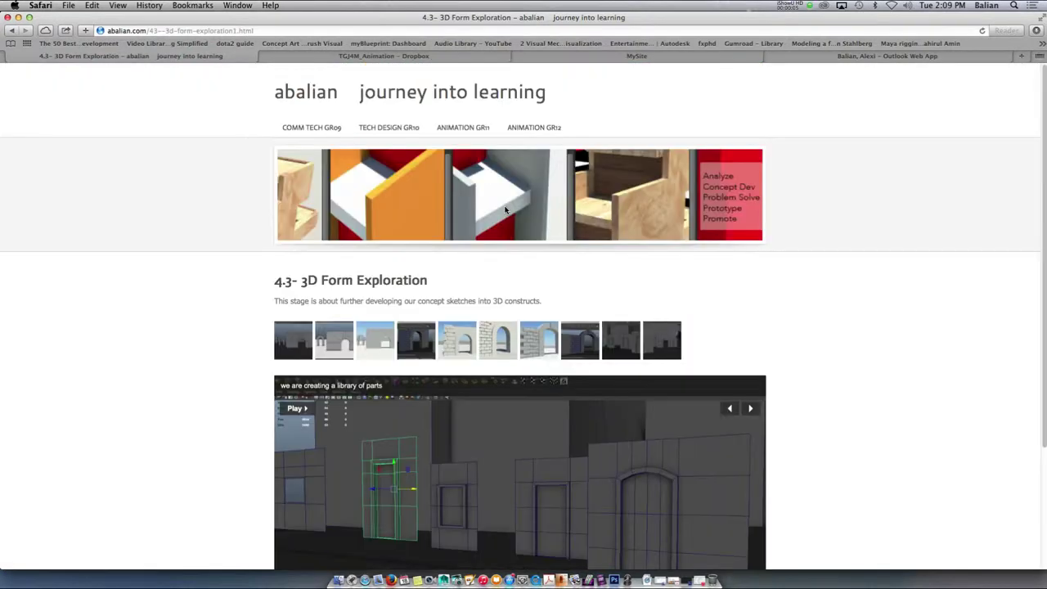
{"action": "mouse_move", "coordinate": [532, 129]}
{"action": "mouse_move", "coordinate": [544, 223]}
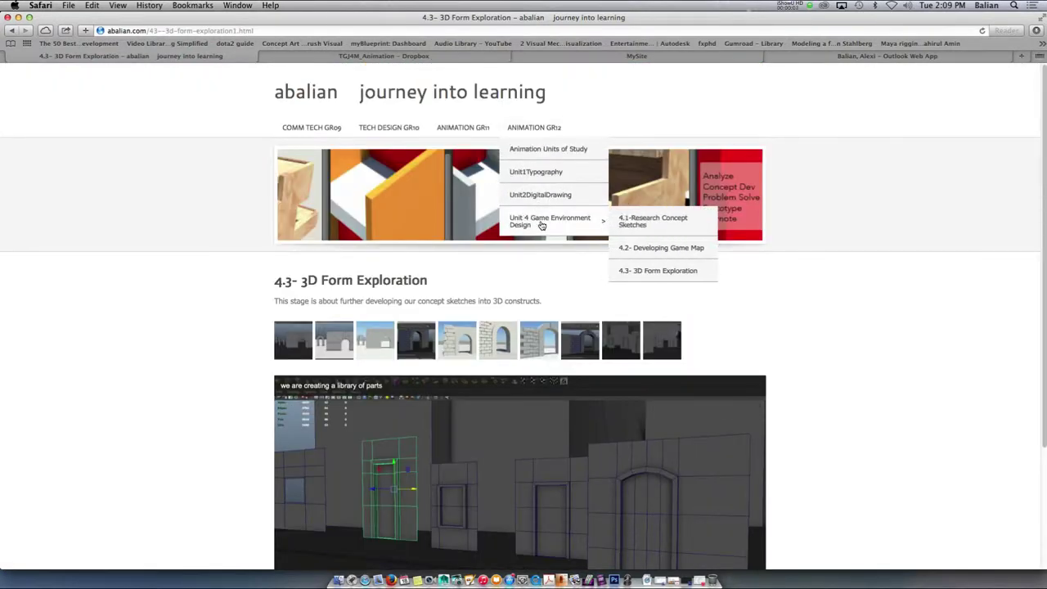
{"action": "left_click", "coordinate": [678, 220]}
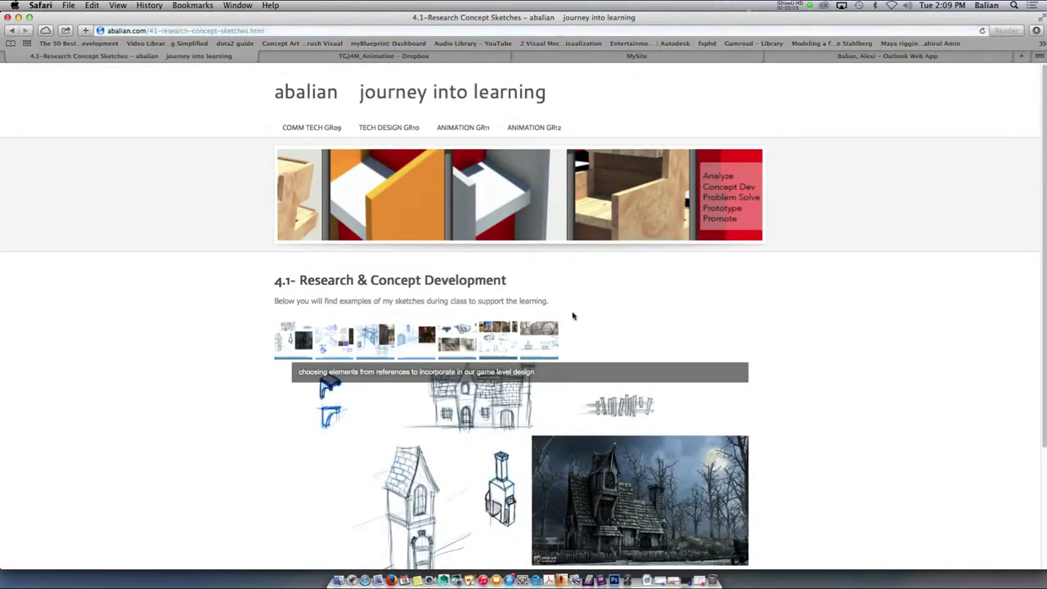
View the water fountain, elevation and roof, and cart studies in the concept sketch gallery
{"action": "left_click", "coordinate": [527, 345]}
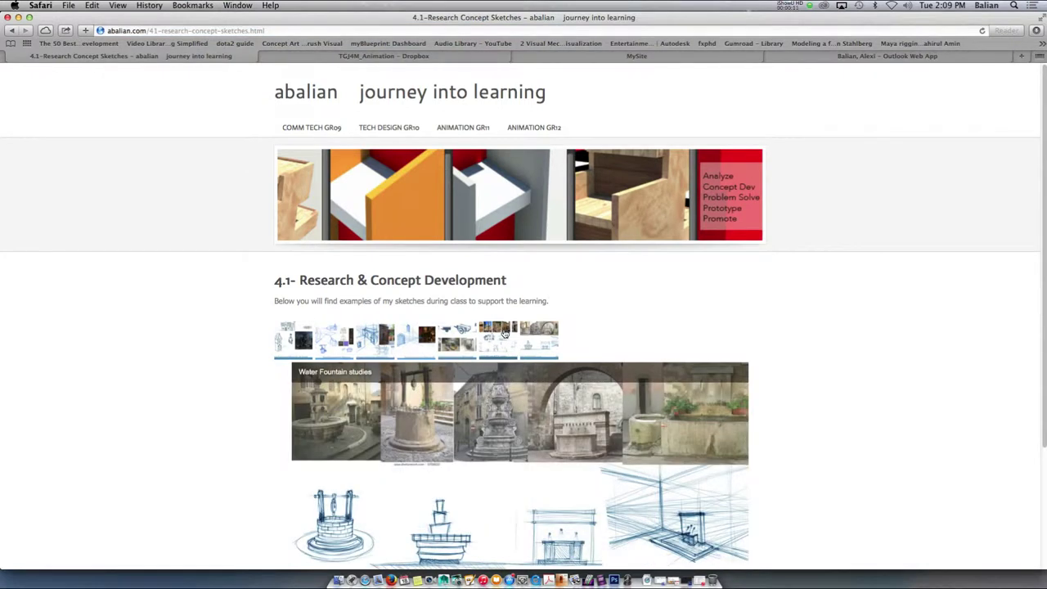
{"action": "left_click", "coordinate": [505, 336]}
{"action": "scroll", "coordinate": [507, 338], "scroll_direction": "down", "scroll_amount": 1}
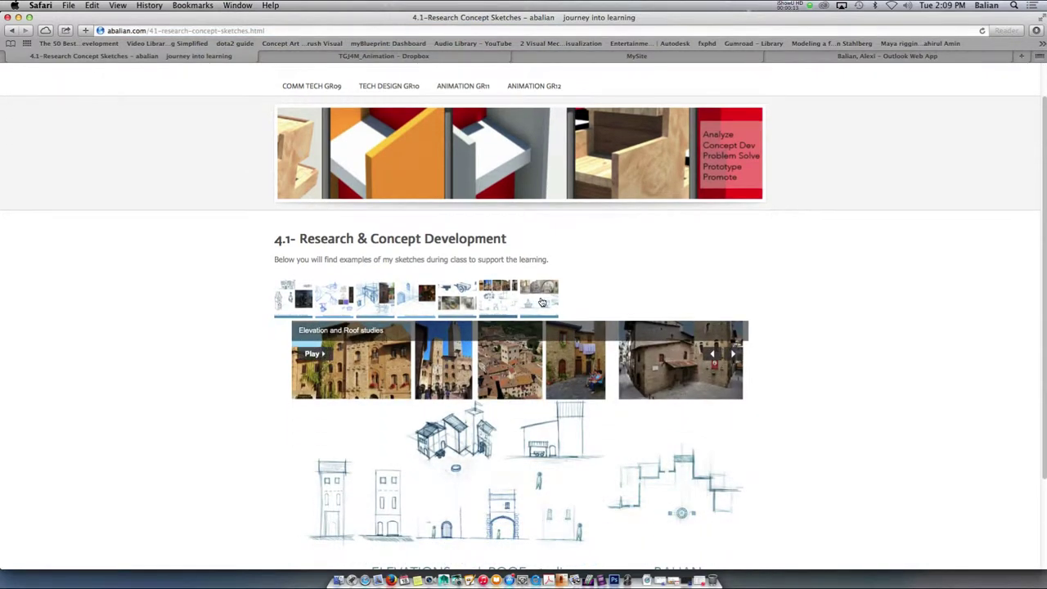
{"action": "left_click", "coordinate": [542, 302]}
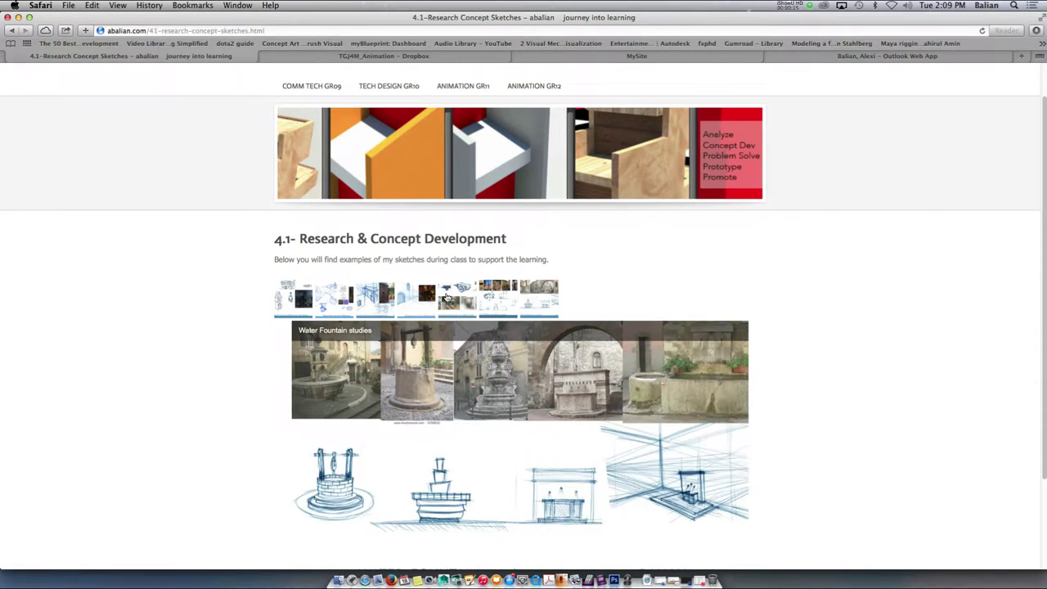
{"action": "left_click", "coordinate": [447, 298]}
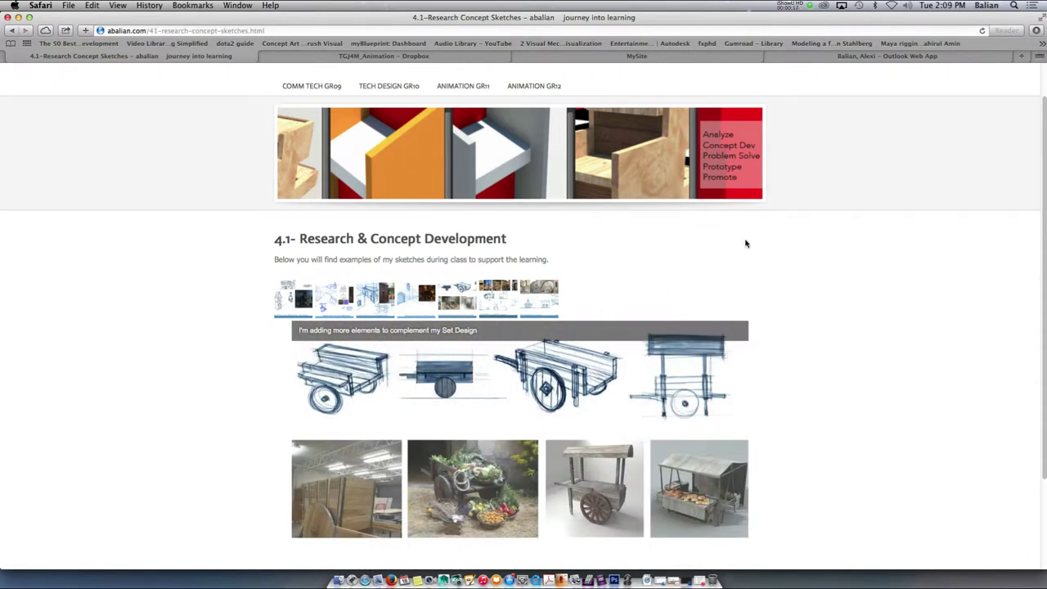
Open the 4.2 Developing Game Map page of the Game Environment Design unit
{"action": "scroll", "coordinate": [740, 237], "scroll_direction": "up", "scroll_amount": 1}
{"action": "mouse_move", "coordinate": [528, 131]}
{"action": "mouse_move", "coordinate": [589, 219]}
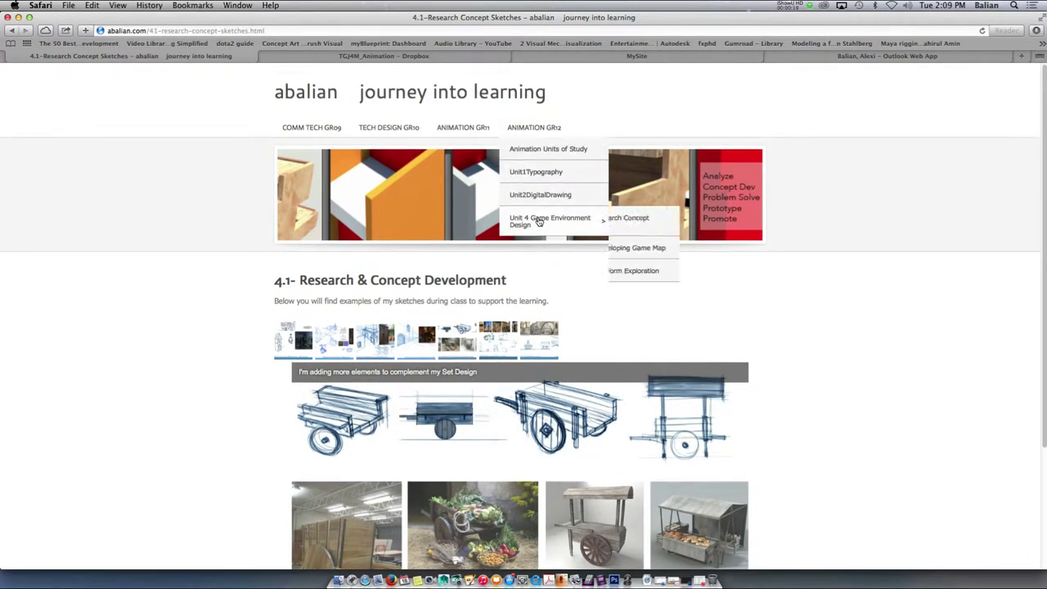
{"action": "left_click", "coordinate": [669, 247]}
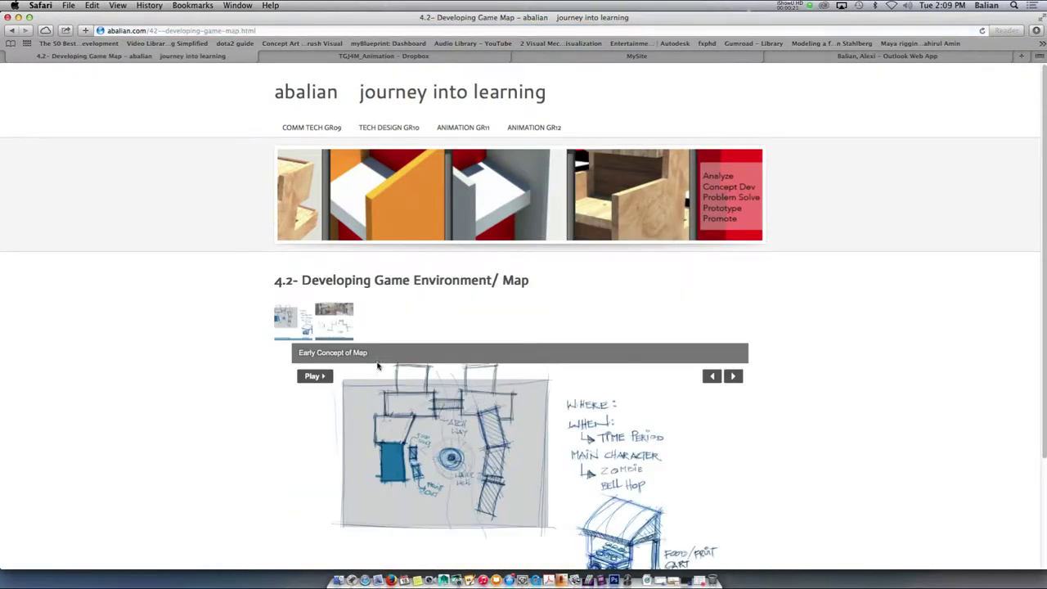
Open the 4.3 3D Form Exploration page and look at the images of the modelled parts library
{"action": "mouse_move", "coordinate": [542, 129]}
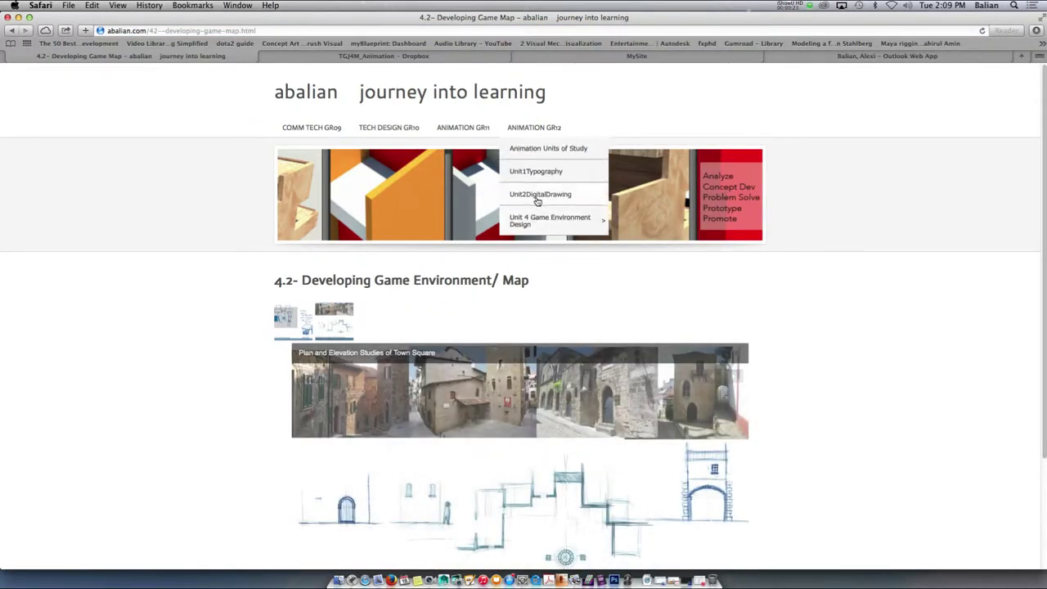
{"action": "mouse_move", "coordinate": [582, 219]}
{"action": "left_click", "coordinate": [649, 271]}
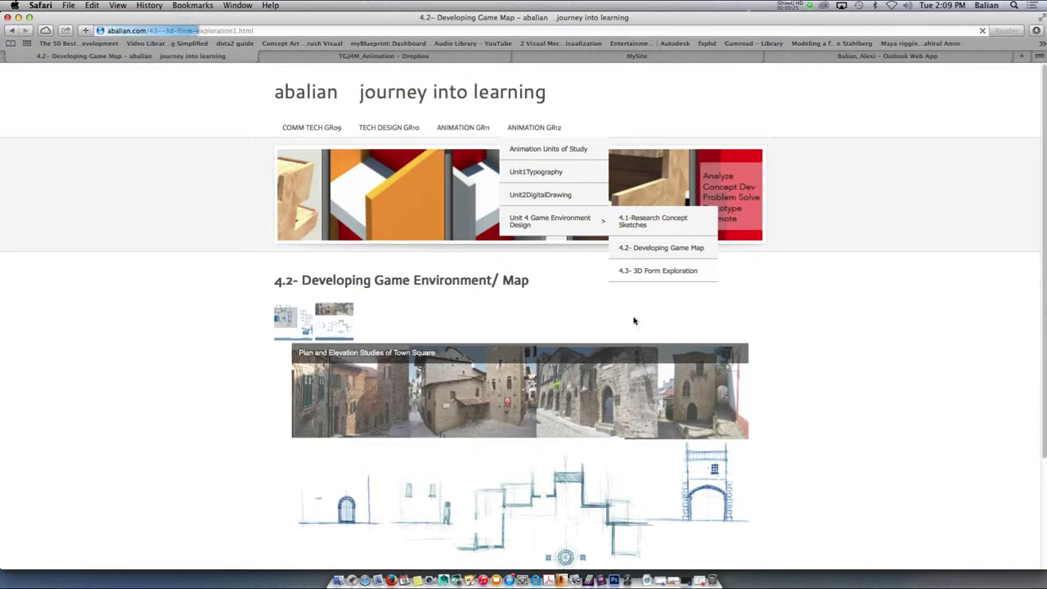
{"action": "scroll", "coordinate": [638, 323], "scroll_direction": "down", "scroll_amount": 1}
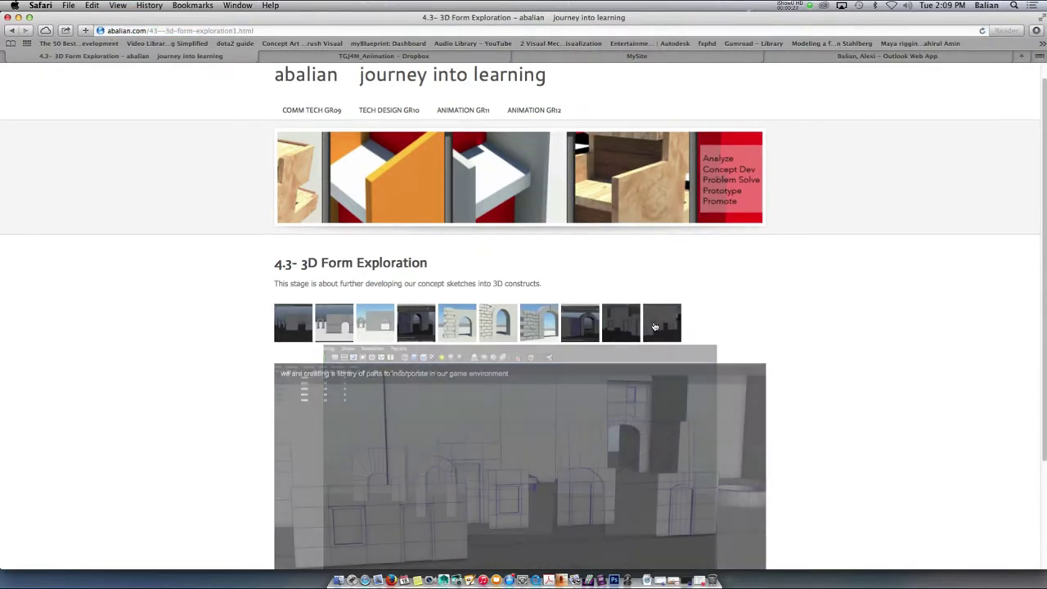
{"action": "scroll", "coordinate": [342, 251], "scroll_direction": "down", "scroll_amount": 3}
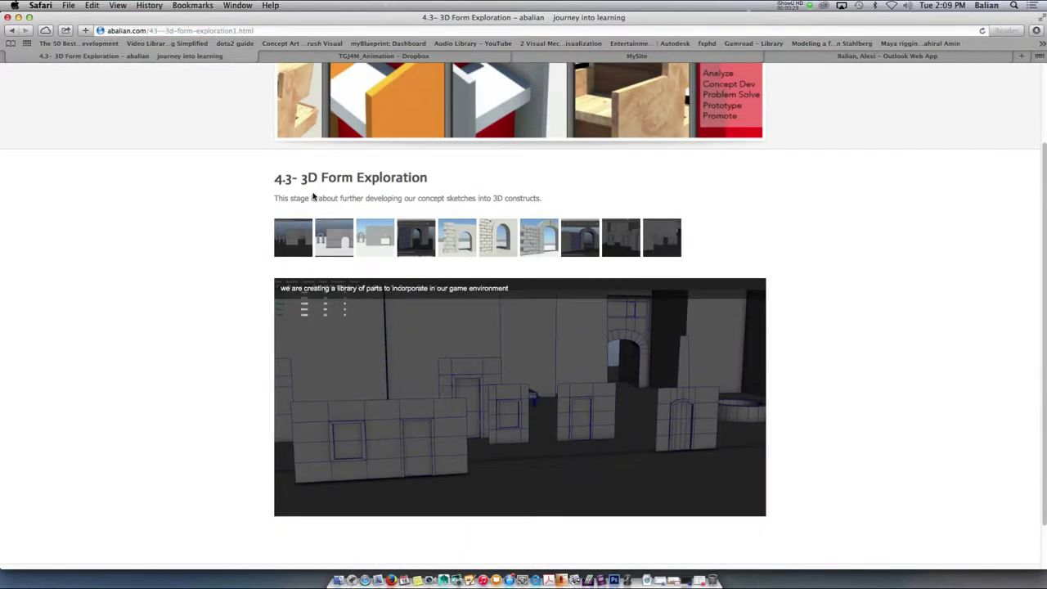
Switch to Maya and start a new scene, saving the changes to FrontELEVModels_04.mb
{"action": "left_click", "coordinate": [20, 17]}
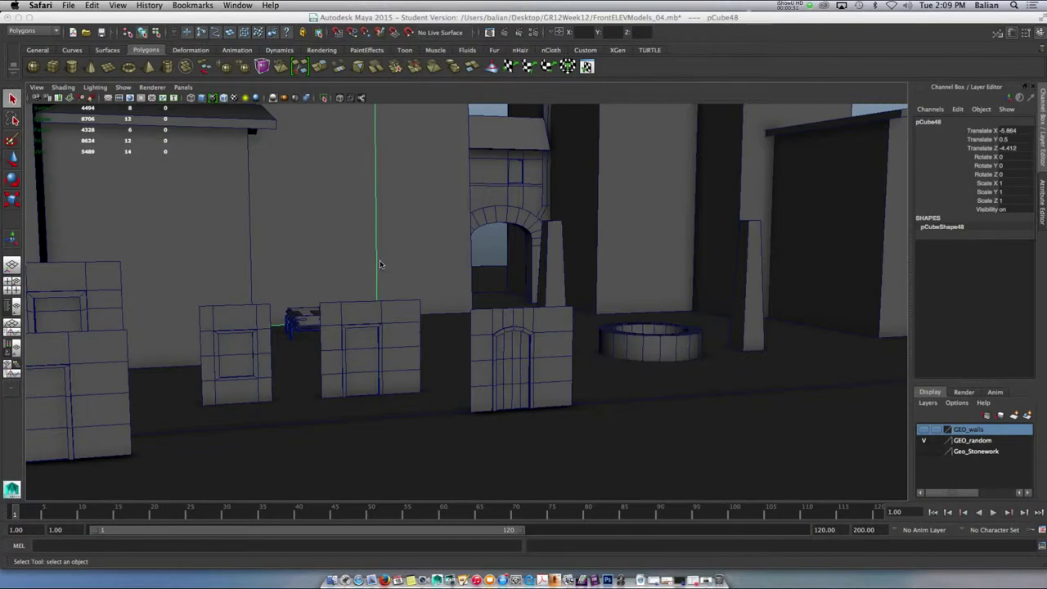
{"action": "scroll", "coordinate": [391, 288], "scroll_direction": "up", "scroll_amount": 3}
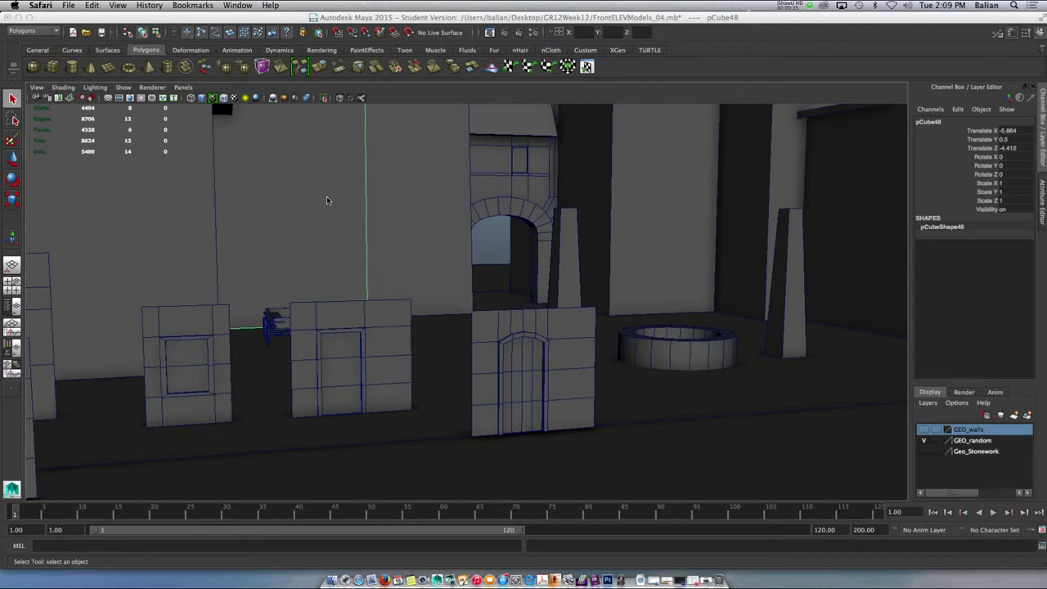
{"action": "left_click", "coordinate": [124, 22]}
{"action": "left_click", "coordinate": [73, 32]}
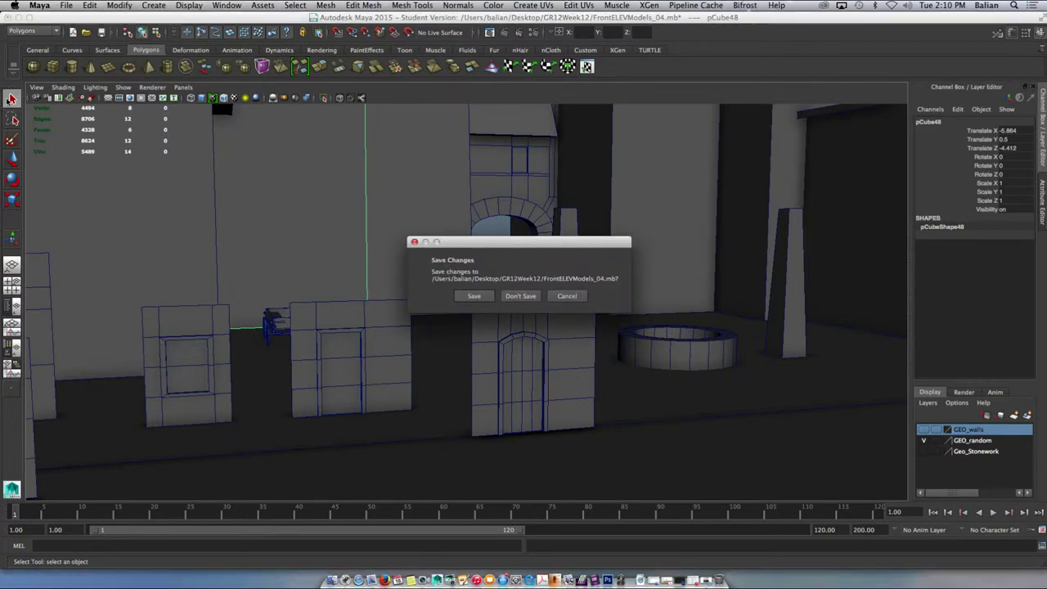
{"action": "left_click", "coordinate": [476, 297]}
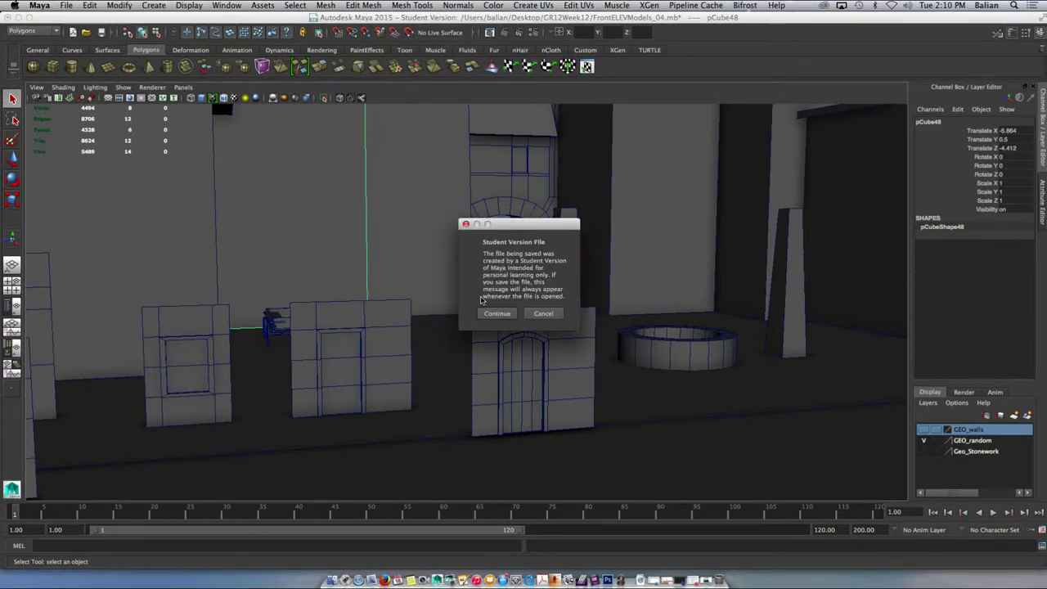
{"action": "left_click", "coordinate": [488, 315]}
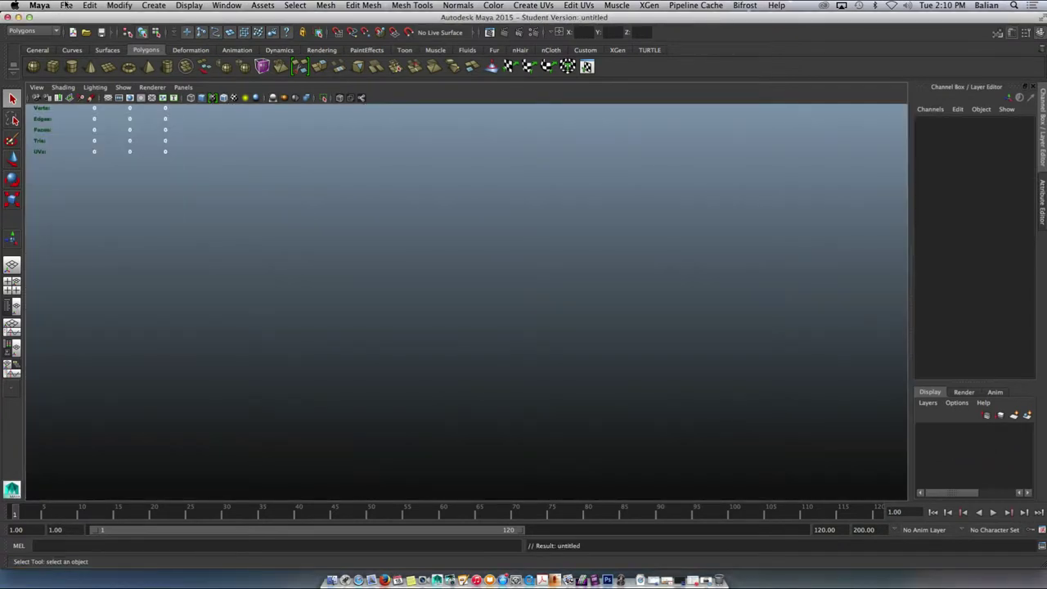
Open the recent scene ArchWay.mb from the GR12Week12 folder
{"action": "left_click", "coordinate": [66, 5]}
{"action": "mouse_move", "coordinate": [98, 258]}
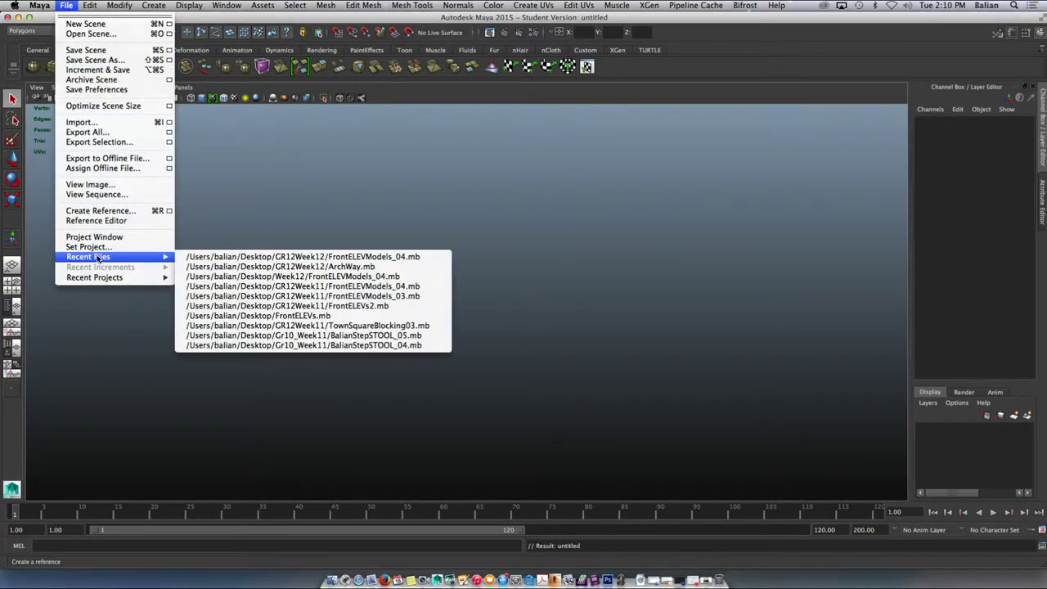
{"action": "left_click", "coordinate": [275, 269]}
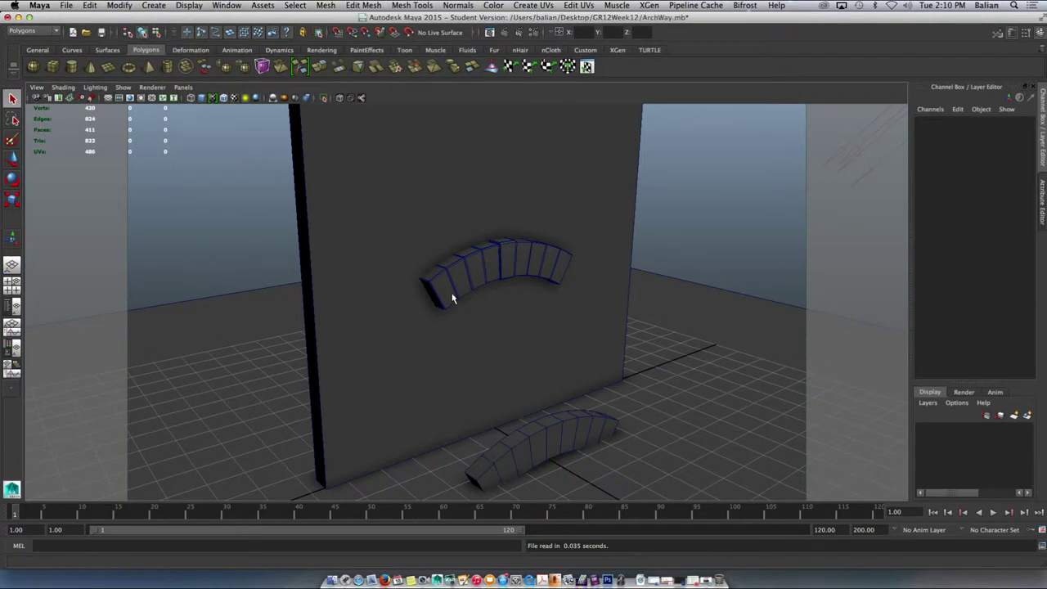
Select the wall block together with both arch pieces and hide them
{"action": "scroll", "coordinate": [452, 297], "scroll_direction": "down", "scroll_amount": 3}
{"action": "scroll", "coordinate": [450, 297], "scroll_direction": "up", "scroll_amount": 5}
{"action": "left_click_drag", "start_coordinate": [444, 297], "coordinate": [455, 451], "text": "alt"}
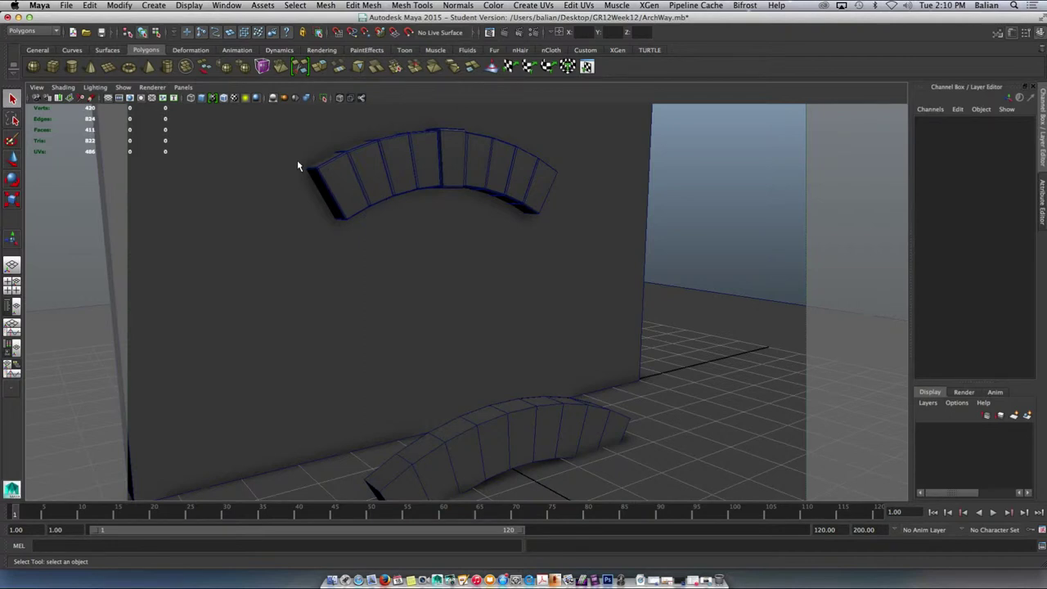
{"action": "scroll", "coordinate": [286, 147], "scroll_direction": "down", "scroll_amount": 8}
{"action": "left_click_drag", "start_coordinate": [274, 181], "coordinate": [246, 163], "text": "alt"}
{"action": "left_click_drag", "start_coordinate": [321, 176], "coordinate": [435, 332]}
{"action": "left_click", "coordinate": [306, 347]}
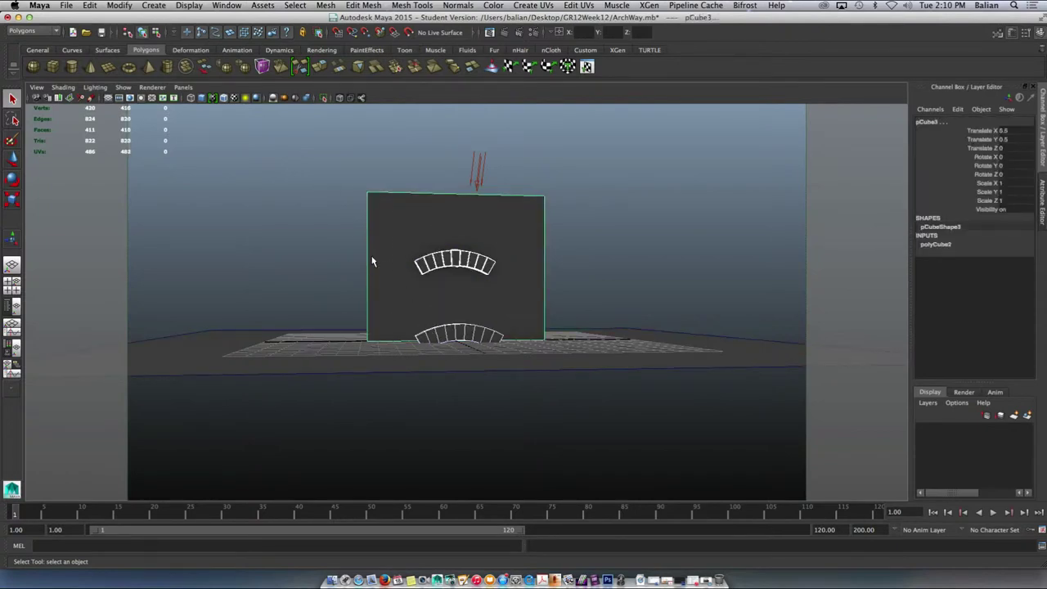
{"action": "key", "text": "ctrl+h"}
Create a polygon cube at the origin and set its Translate Y to 0.5 so it sits on the grid
{"action": "scroll", "coordinate": [381, 262], "scroll_direction": "up", "scroll_amount": 5}
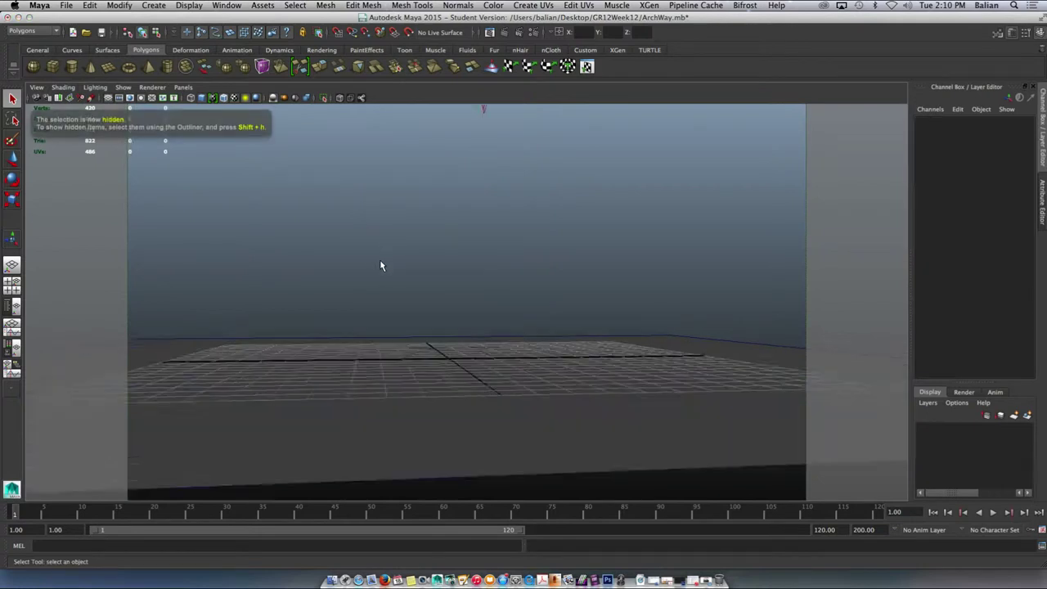
{"action": "scroll", "coordinate": [378, 267], "scroll_direction": "down", "scroll_amount": 3}
{"action": "left_click_drag", "start_coordinate": [365, 282], "coordinate": [389, 308], "text": "alt"}
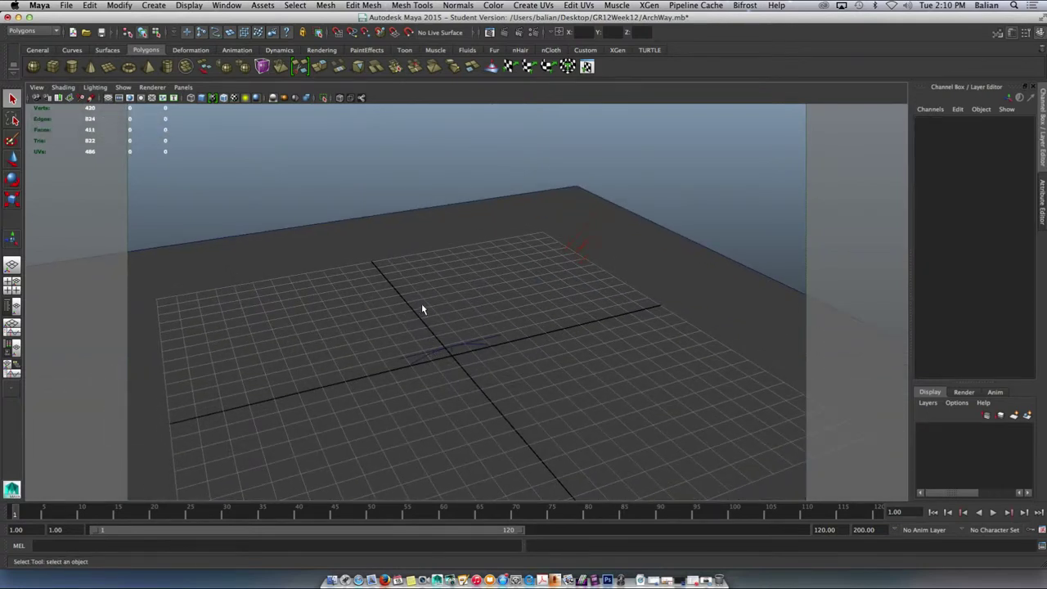
{"action": "middle_click_drag", "start_coordinate": [423, 305], "coordinate": [489, 242], "text": "alt"}
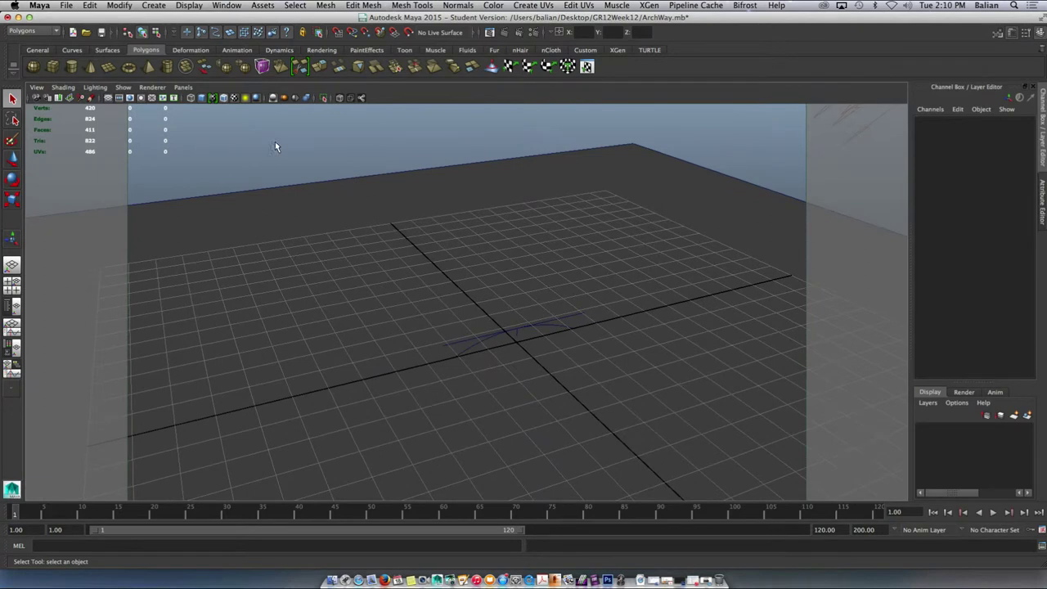
{"action": "left_click", "coordinate": [53, 67]}
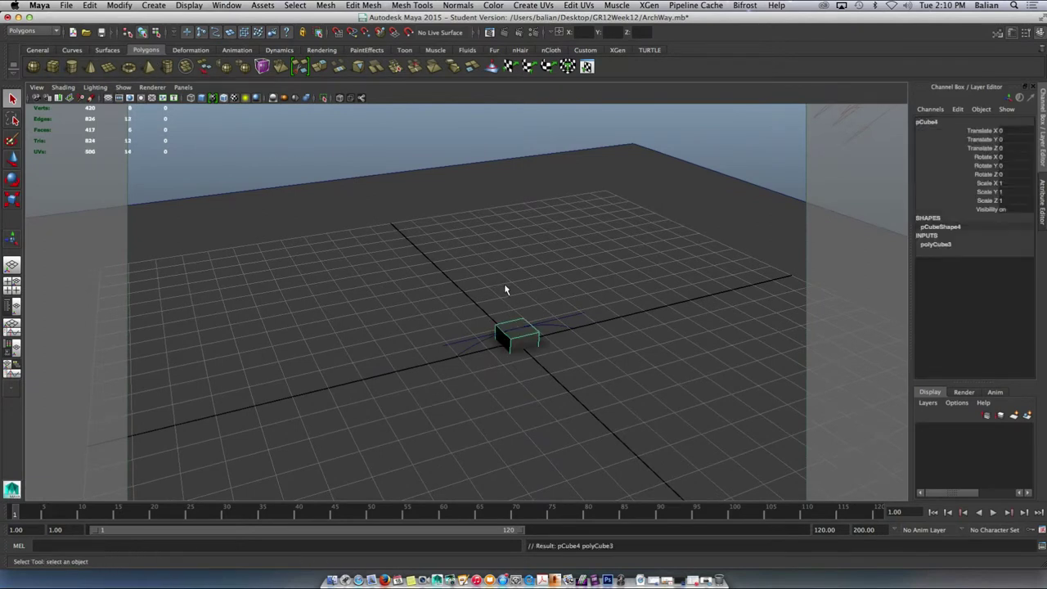
{"action": "scroll", "coordinate": [546, 373], "scroll_direction": "up", "scroll_amount": 3}
{"action": "left_click", "coordinate": [1006, 140]}
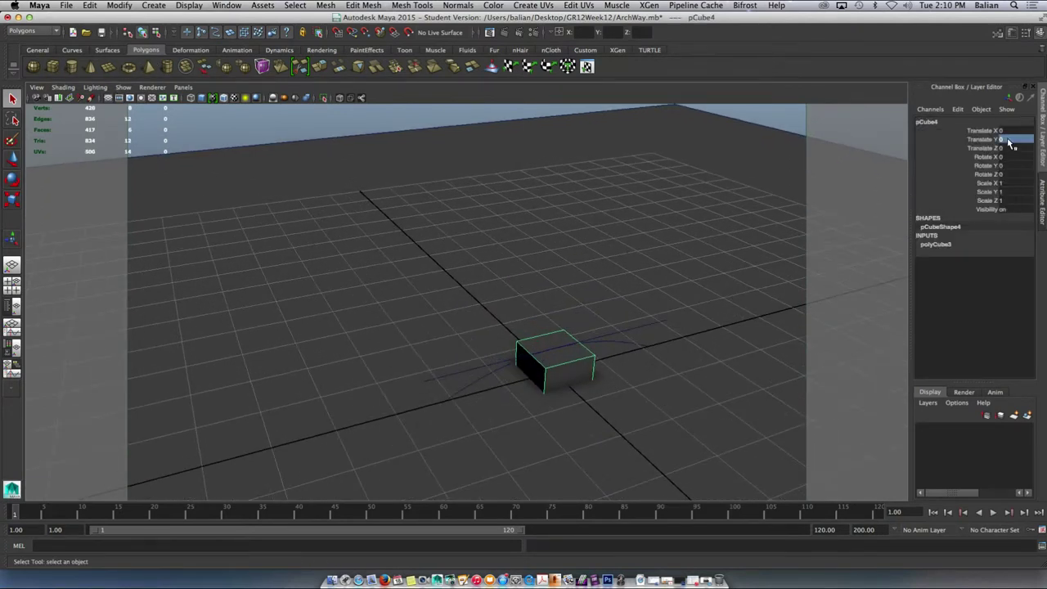
{"action": "type", "text": ".5"}
{"action": "key", "text": "Return"}
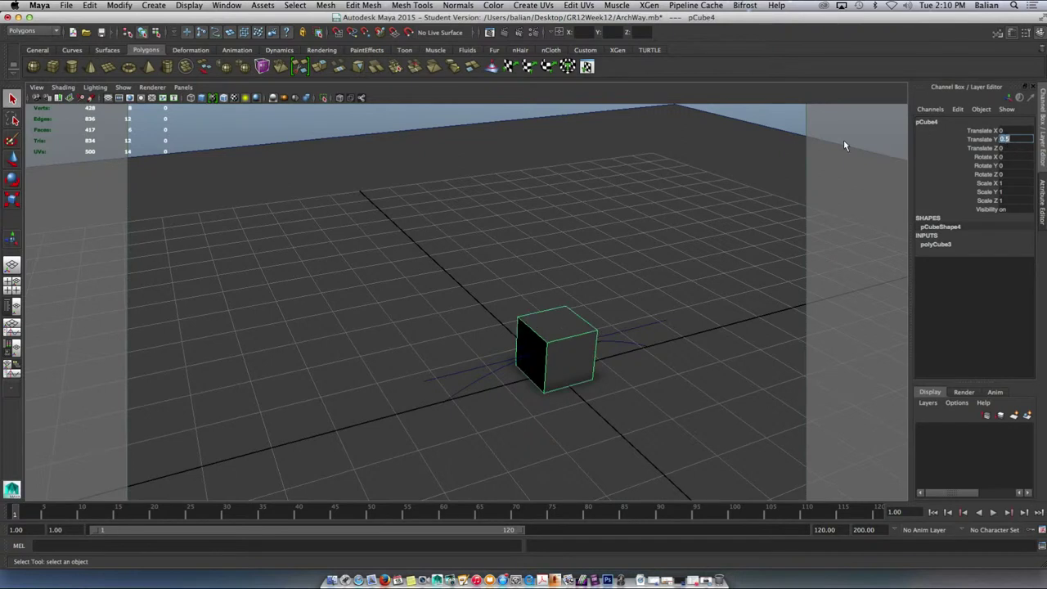
{"action": "type", "text": "w"}
{"action": "key", "text": "super+z"}
{"action": "key", "text": "w"}
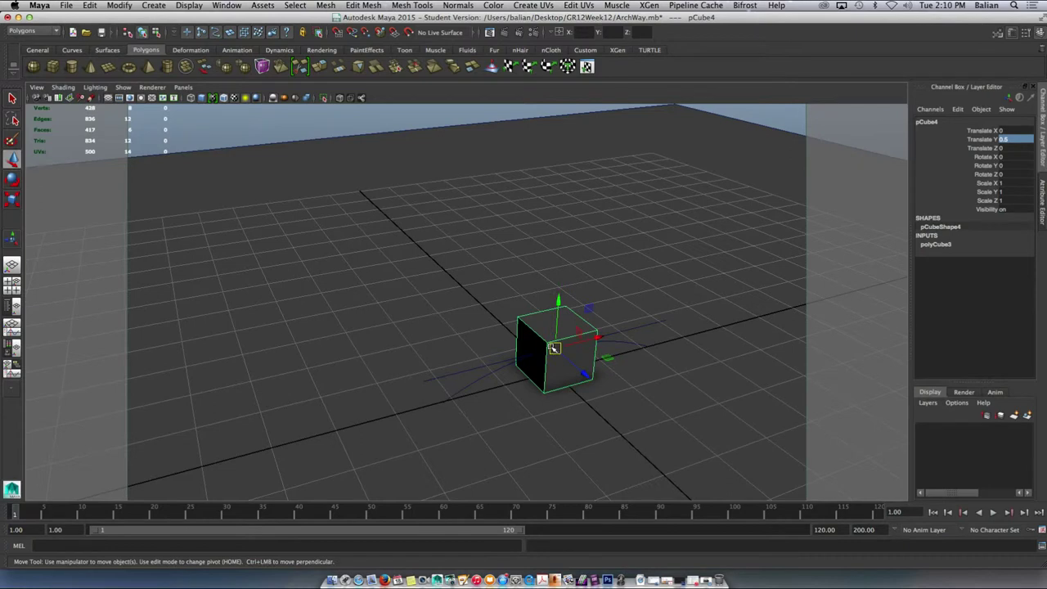
Thin the cube by moving its front face back along Z to about -0.045
{"action": "key", "text": "f"}
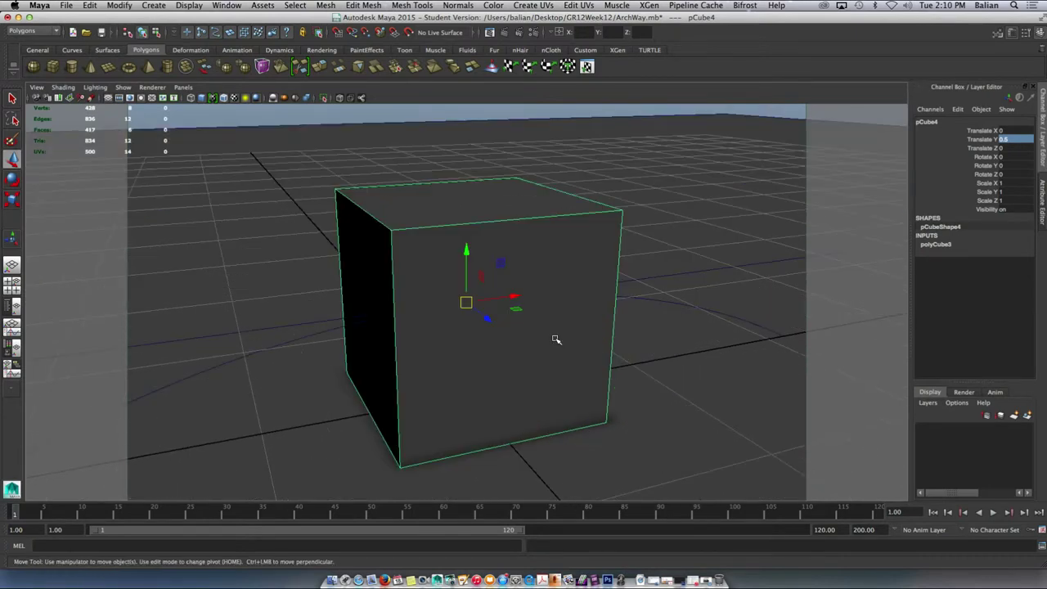
{"action": "scroll", "coordinate": [532, 305], "scroll_direction": "down", "scroll_amount": 8}
{"action": "left_click_drag", "start_coordinate": [486, 302], "coordinate": [502, 305], "text": "alt"}
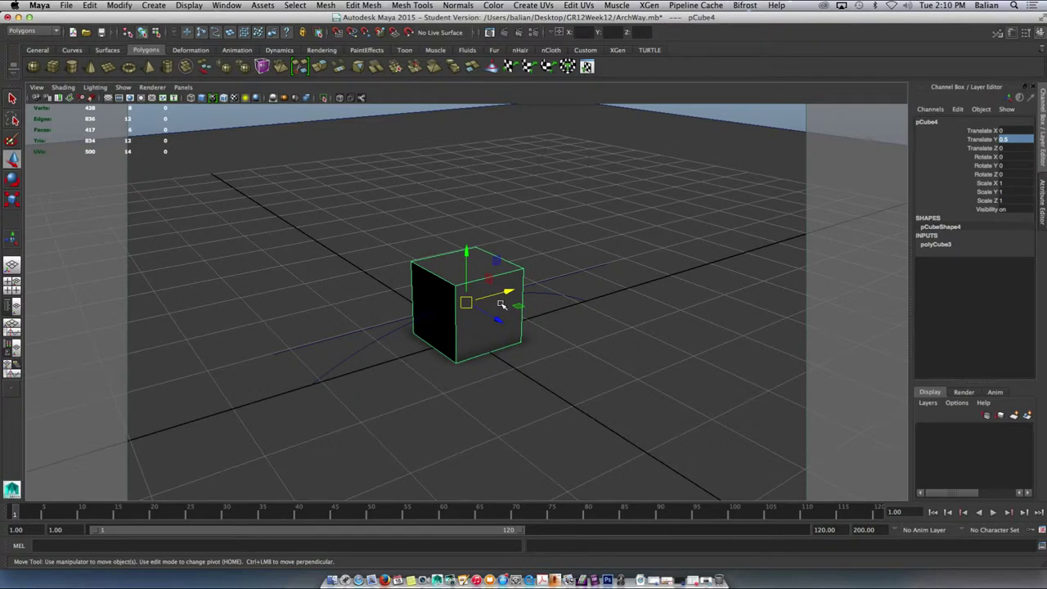
{"action": "right_click_drag", "start_coordinate": [487, 334], "coordinate": [483, 327]}
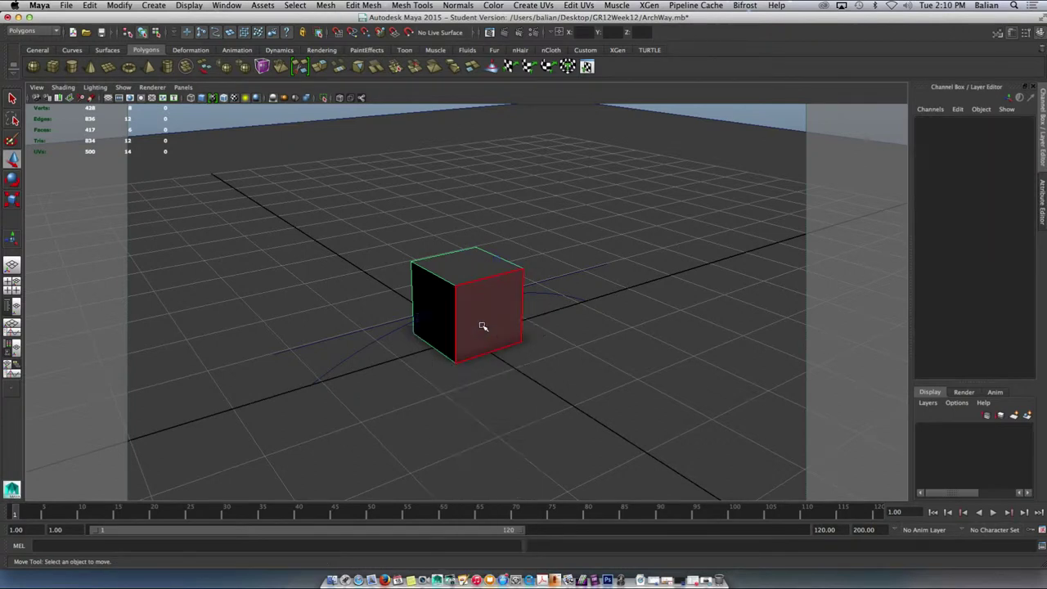
{"action": "left_click", "coordinate": [482, 326]}
{"action": "left_click_drag", "start_coordinate": [520, 334], "coordinate": [496, 321]}
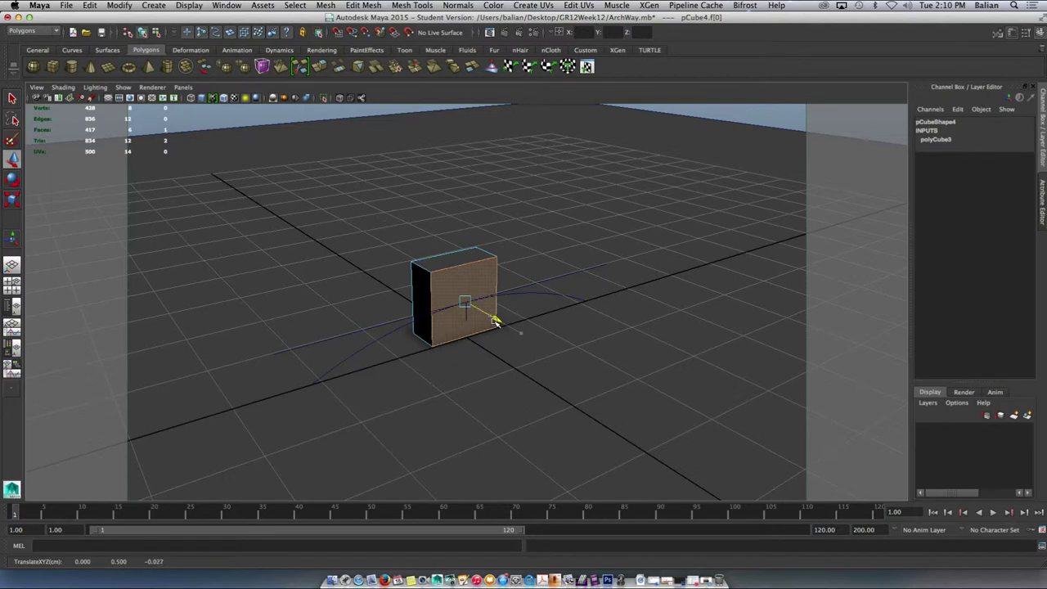
Shorten the block by moving its top face slightly down along Y
{"action": "left_click", "coordinate": [455, 257]}
{"action": "left_click_drag", "start_coordinate": [457, 232], "coordinate": [456, 249]}
{"action": "left_click_drag", "start_coordinate": [387, 245], "coordinate": [397, 235], "text": "alt"}
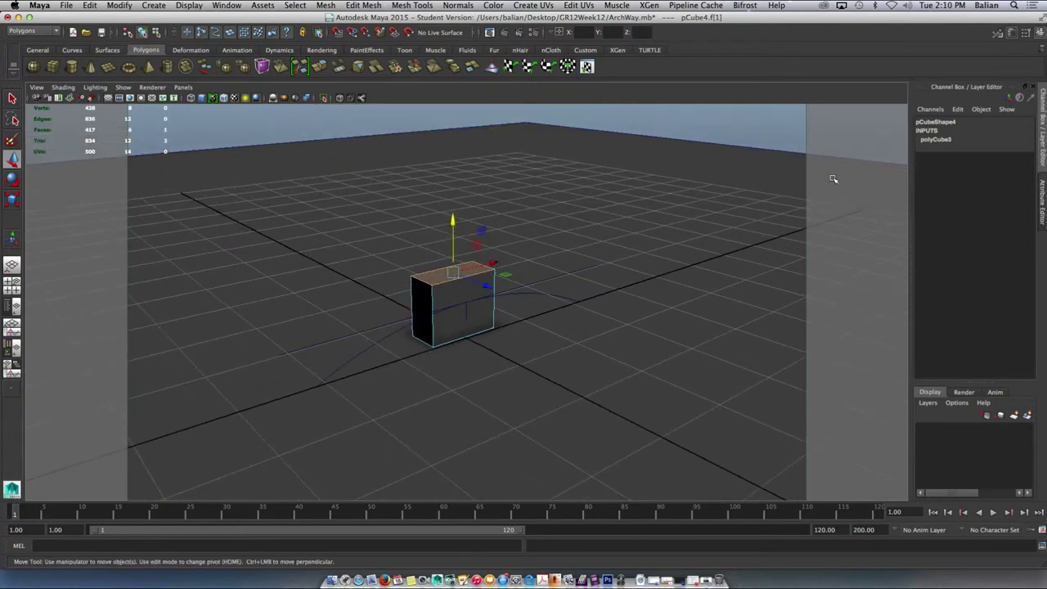
Lengthen the block by pulling its end face outward along X, and return to selecting the whole object
{"action": "left_click", "coordinate": [925, 142]}
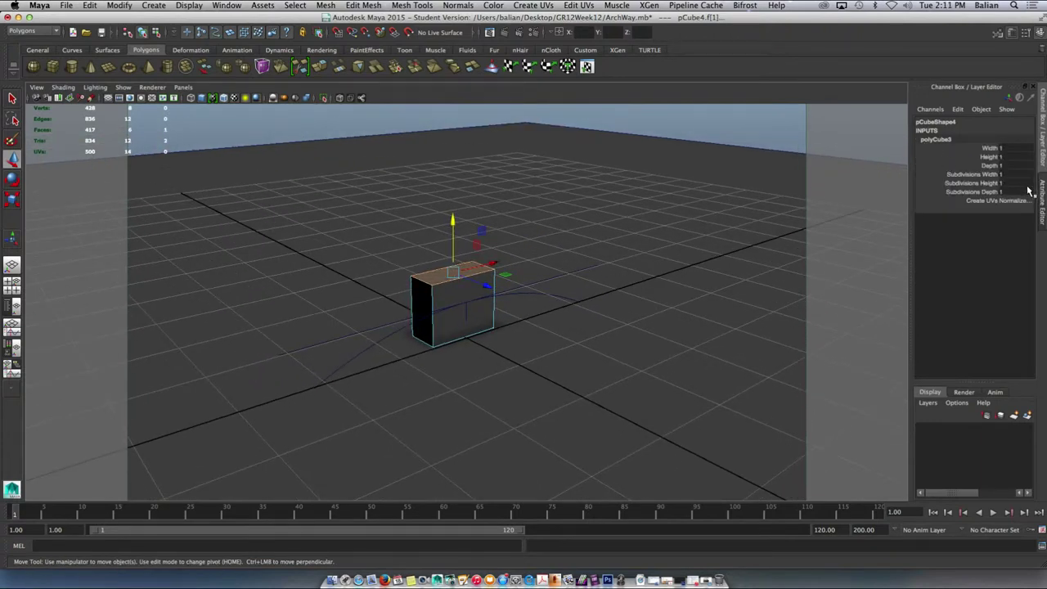
{"action": "left_click_drag", "start_coordinate": [468, 267], "coordinate": [206, 349], "text": "alt"}
{"action": "left_click", "coordinate": [419, 291]}
{"action": "left_click_drag", "start_coordinate": [297, 323], "coordinate": [362, 316], "text": "alt"}
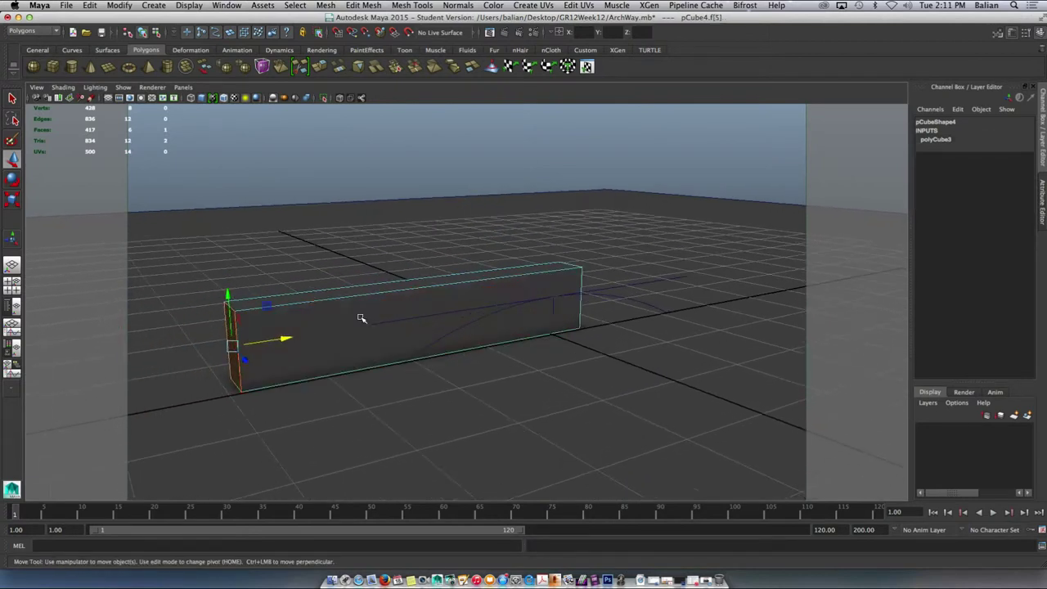
{"action": "right_click_drag", "start_coordinate": [364, 313], "coordinate": [397, 302]}
{"action": "left_click", "coordinate": [381, 306]}
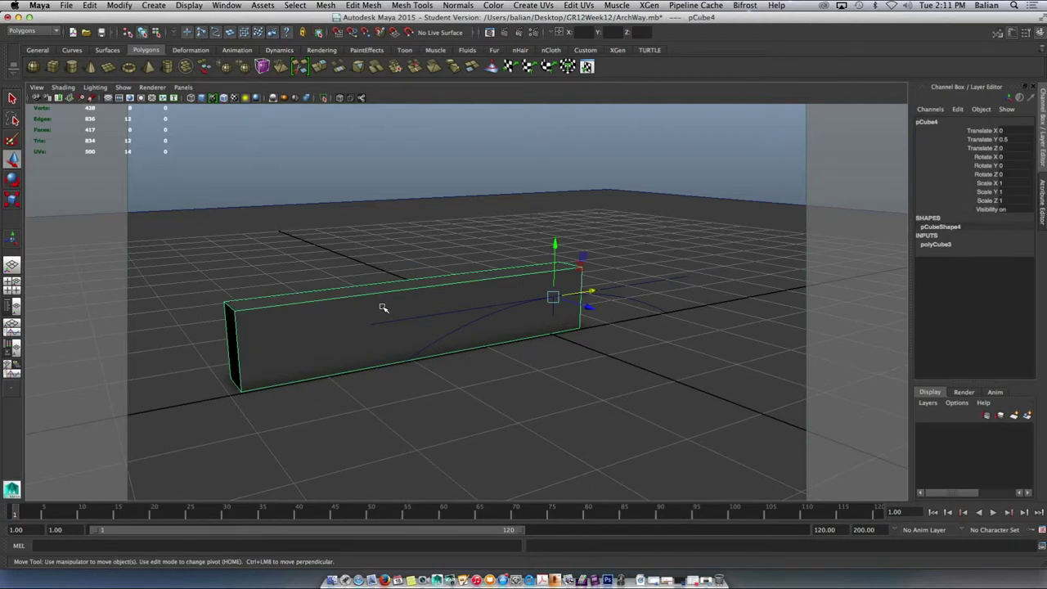
Center the lengthened block's pivot and move the block along X to about 0.688
{"action": "left_click", "coordinate": [89, 5]}
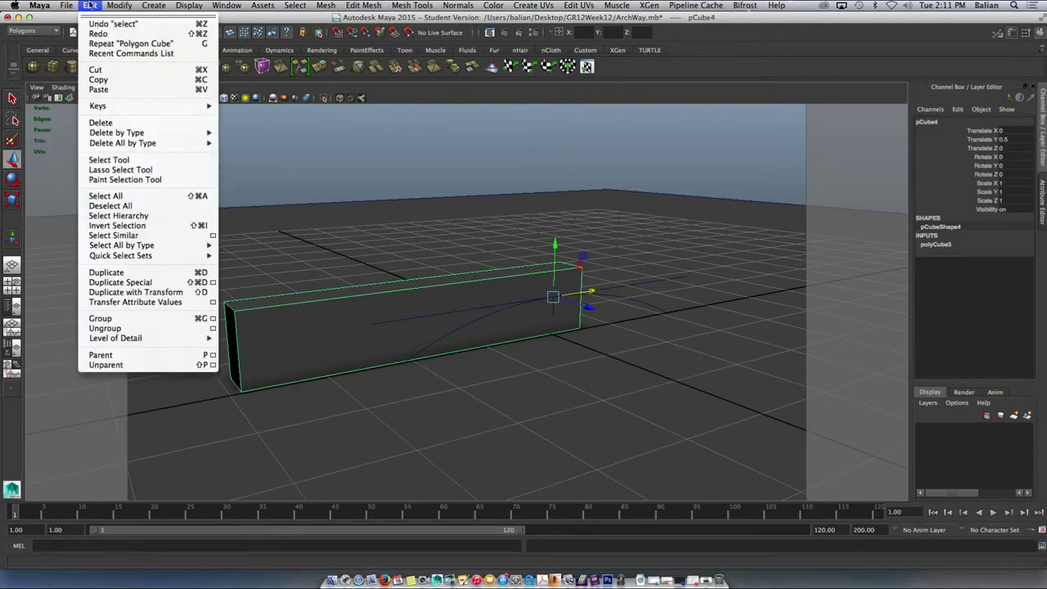
{"action": "mouse_move", "coordinate": [119, 5]}
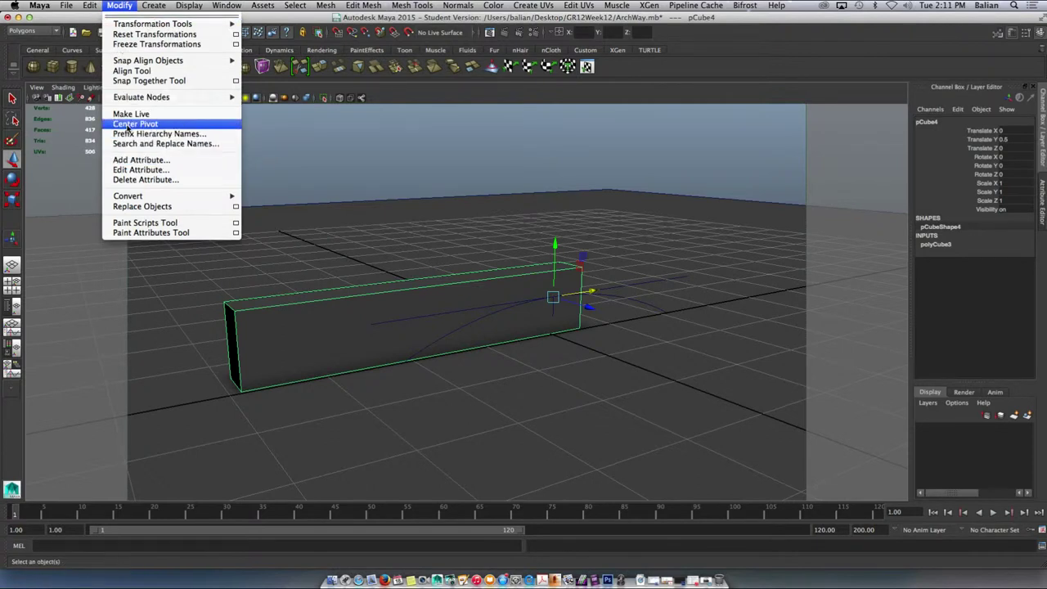
{"action": "left_click", "coordinate": [129, 125]}
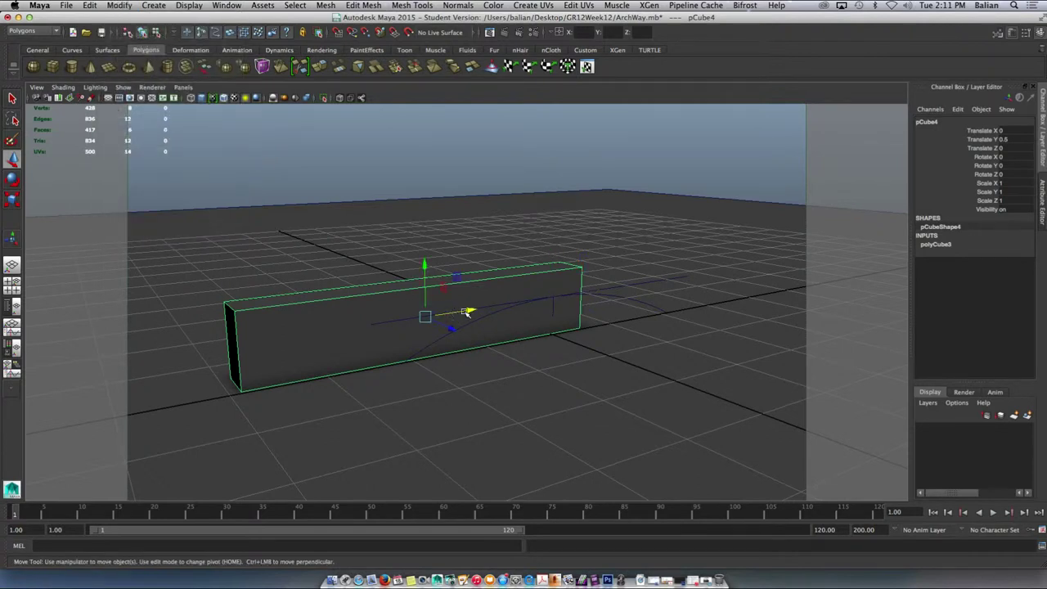
{"action": "left_click_drag", "start_coordinate": [464, 312], "coordinate": [523, 303]}
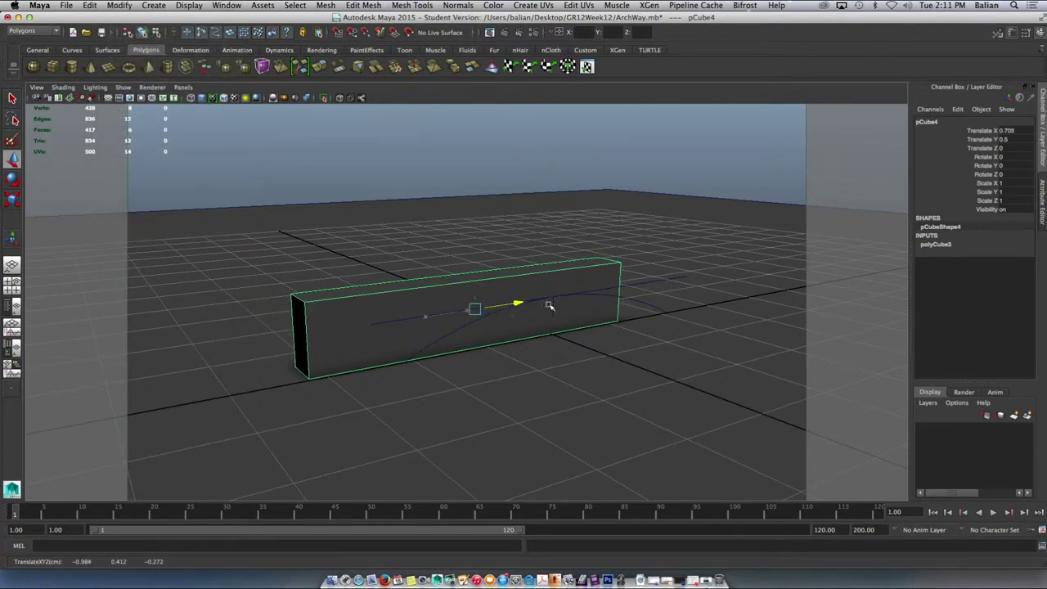
Try raising the block's Subdivisions Width to 3 through its polyCube history, and undo the change
{"action": "left_click", "coordinate": [941, 245]}
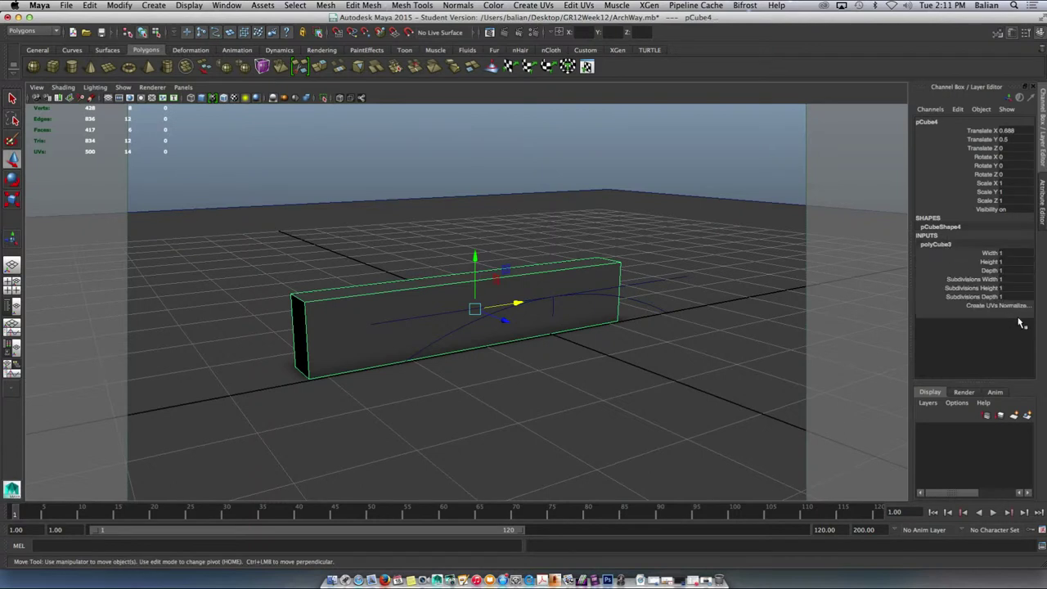
{"action": "left_click", "coordinate": [981, 279]}
{"action": "middle_click_drag", "start_coordinate": [761, 278], "coordinate": [774, 277]}
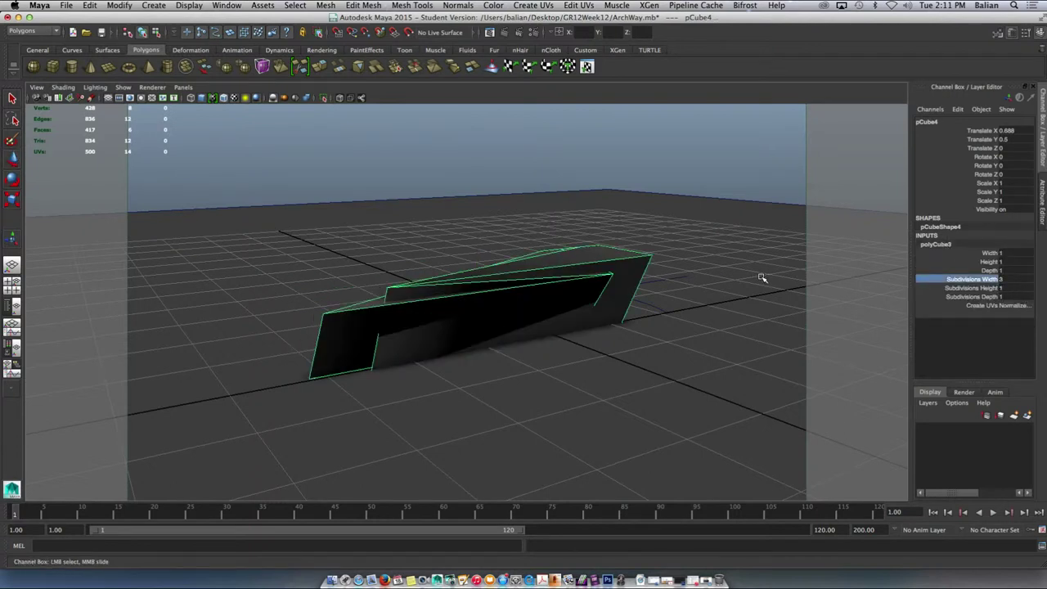
{"action": "key", "text": "ctrl+z"}
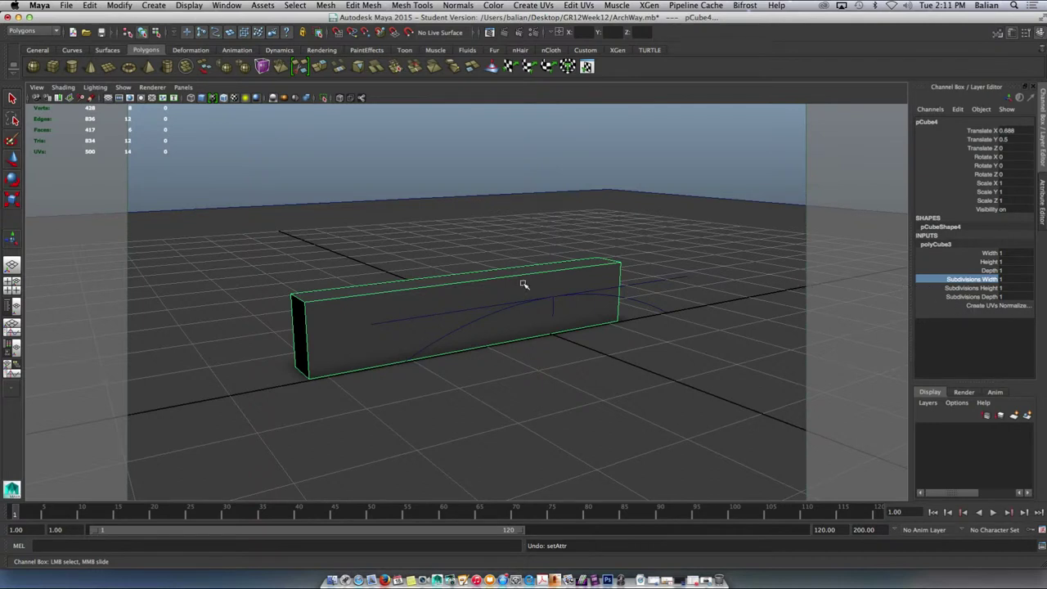
Delete the construction history of the lengthened block
{"action": "left_click", "coordinate": [90, 5]}
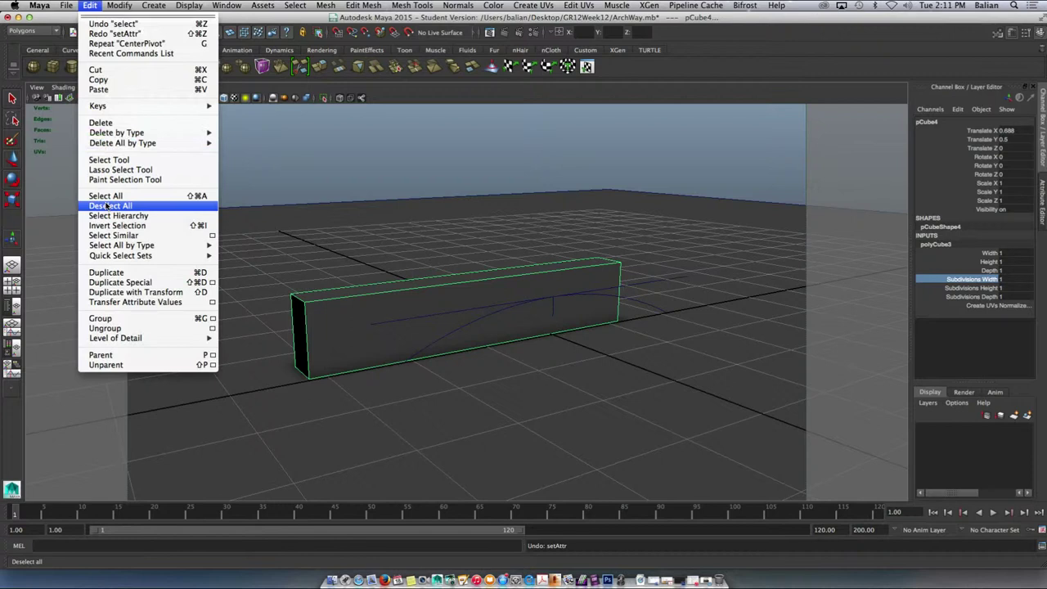
{"action": "mouse_move", "coordinate": [123, 132]}
{"action": "left_click", "coordinate": [245, 141]}
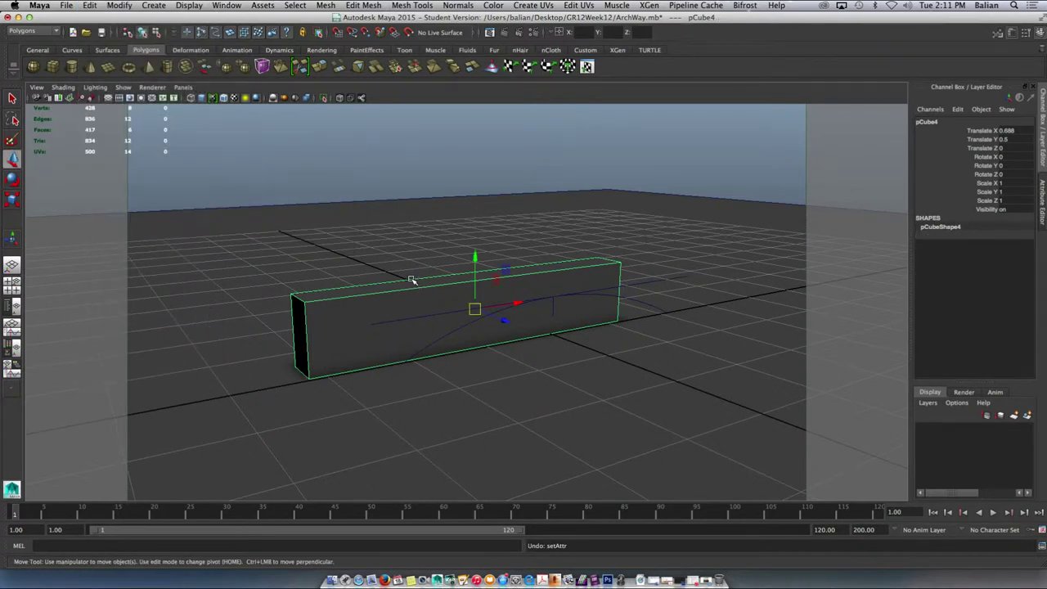
Open the Insert Edge Loop Tool's settings and switch it to Multiple edge loops
{"action": "scroll", "coordinate": [412, 280], "scroll_direction": "up", "scroll_amount": 3}
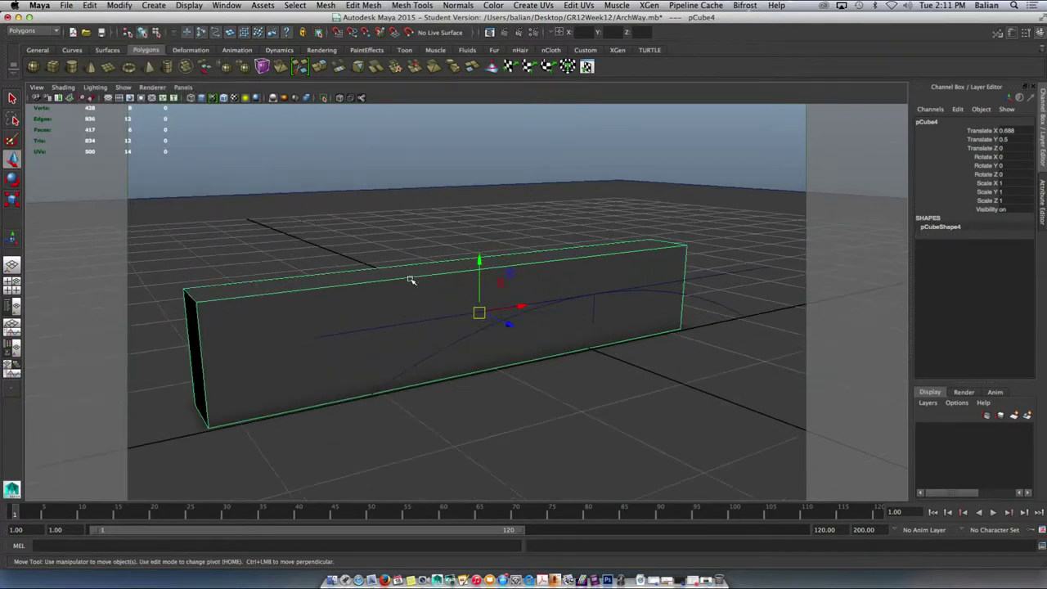
{"action": "left_click", "coordinate": [358, 5]}
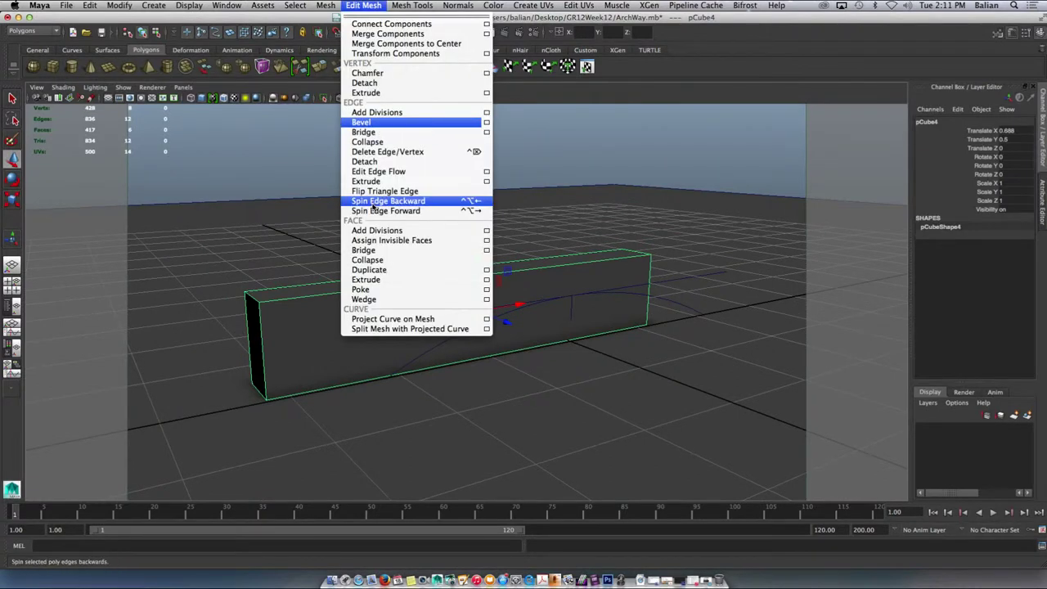
{"action": "mouse_move", "coordinate": [403, 5]}
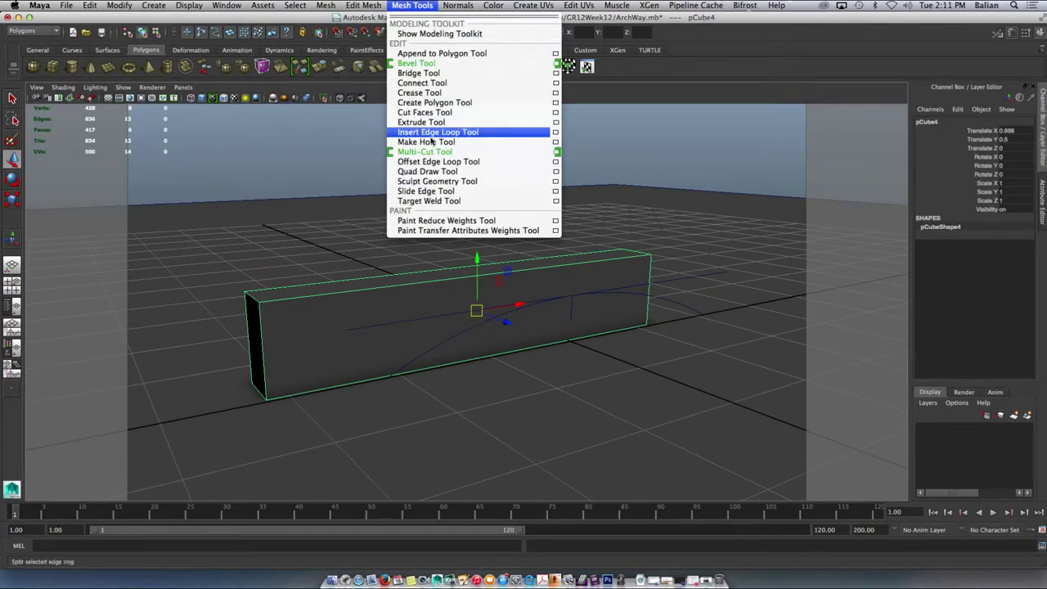
{"action": "left_click", "coordinate": [555, 132]}
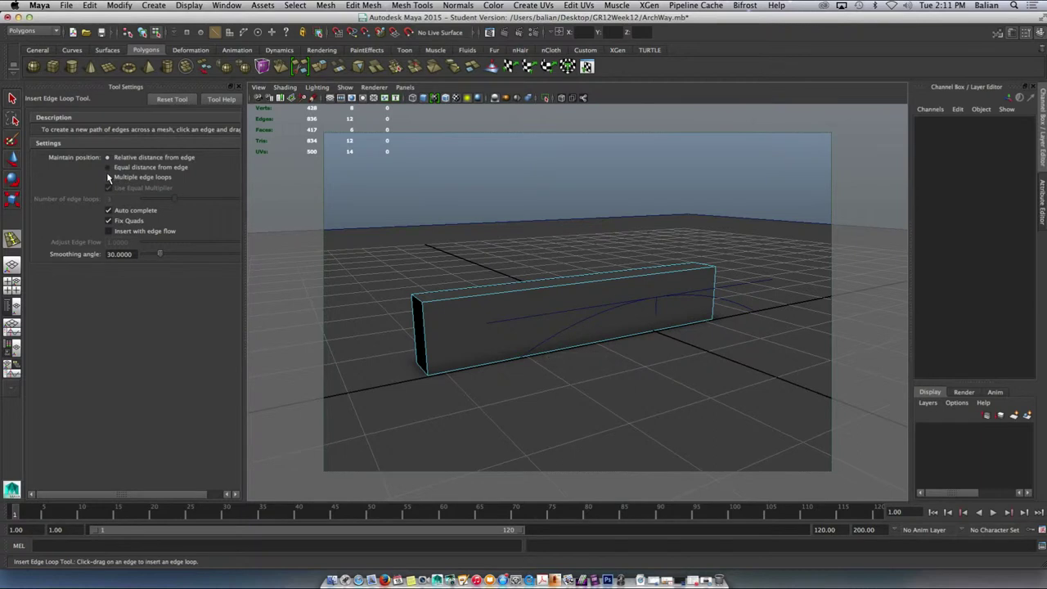
{"action": "left_click", "coordinate": [107, 177]}
Insert 9 evenly spaced edge loops across the block's length, and close the tool settings
{"action": "left_click", "coordinate": [114, 199]}
{"action": "type", "text": "9"}
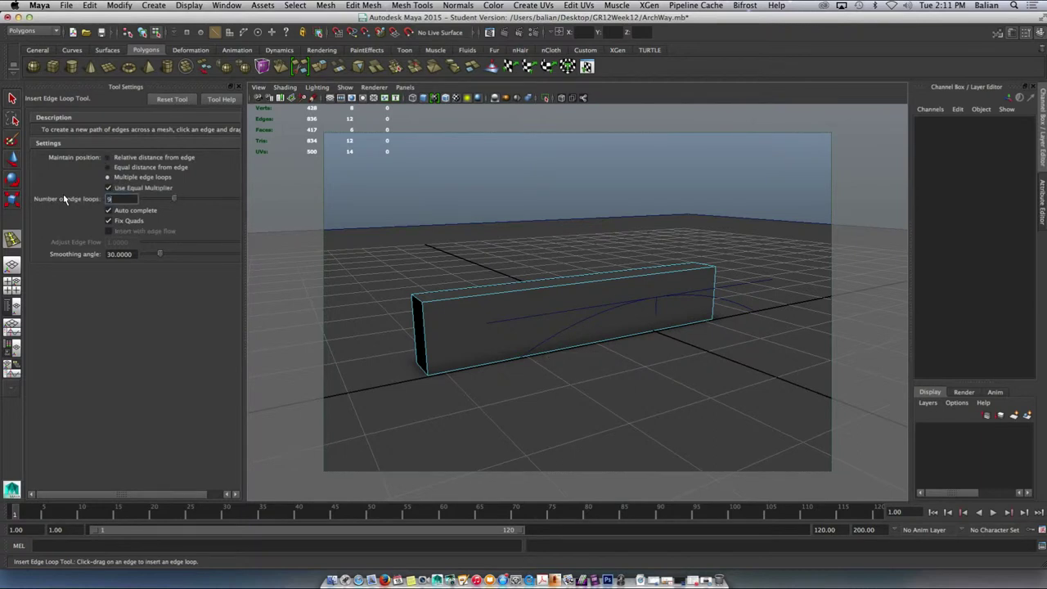
{"action": "left_click", "coordinate": [459, 301]}
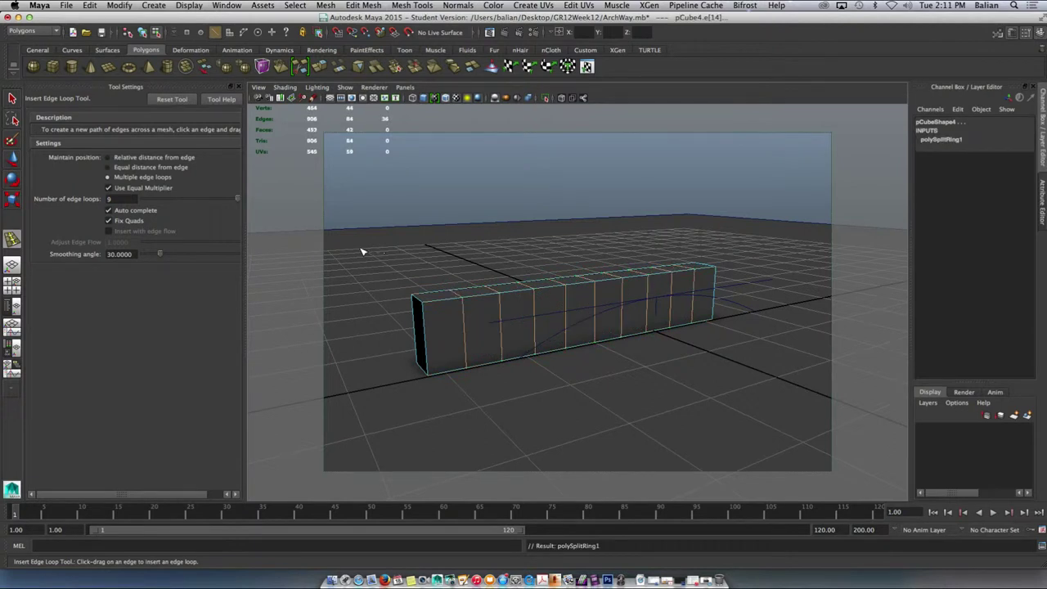
{"action": "key", "text": "w"}
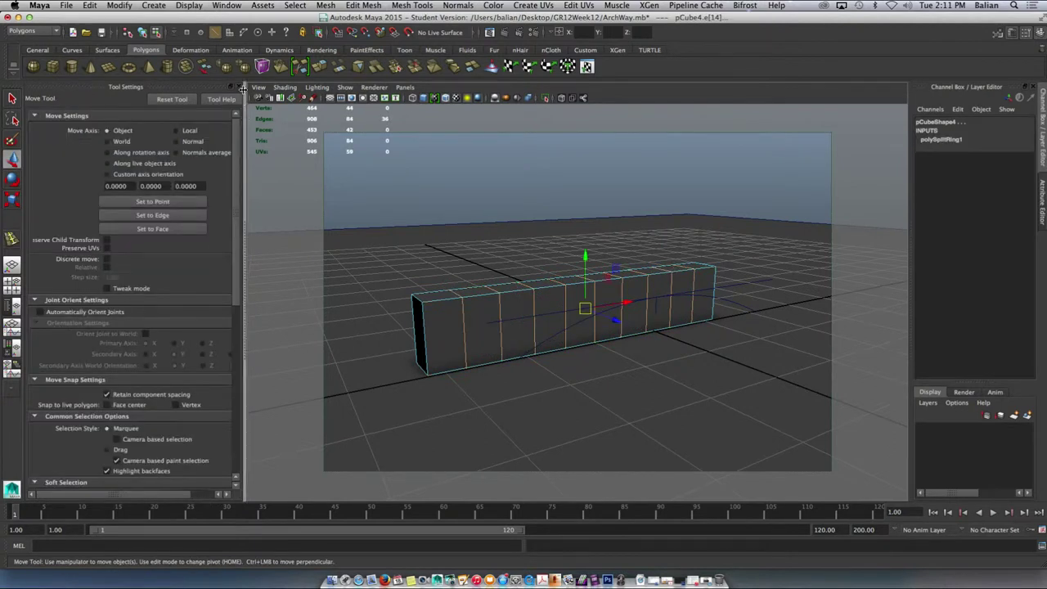
{"action": "left_click", "coordinate": [239, 88]}
Create a second polygon cube, raise it to about 0.507 in Y, and set its Subdivisions Width to 5 and Width to 6
{"action": "left_click", "coordinate": [52, 66]}
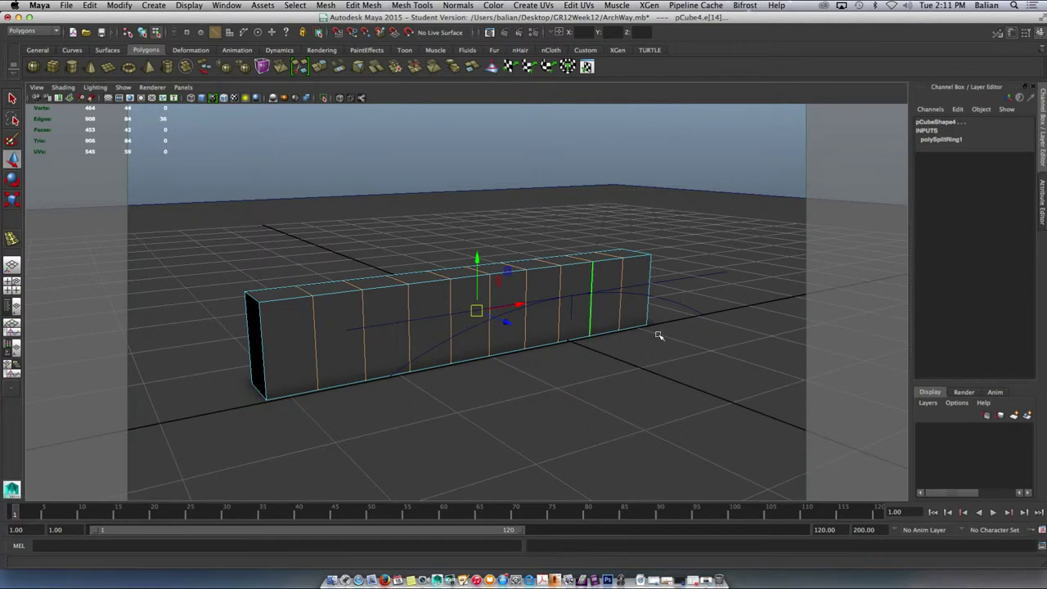
{"action": "left_click_drag", "start_coordinate": [573, 301], "coordinate": [572, 251]}
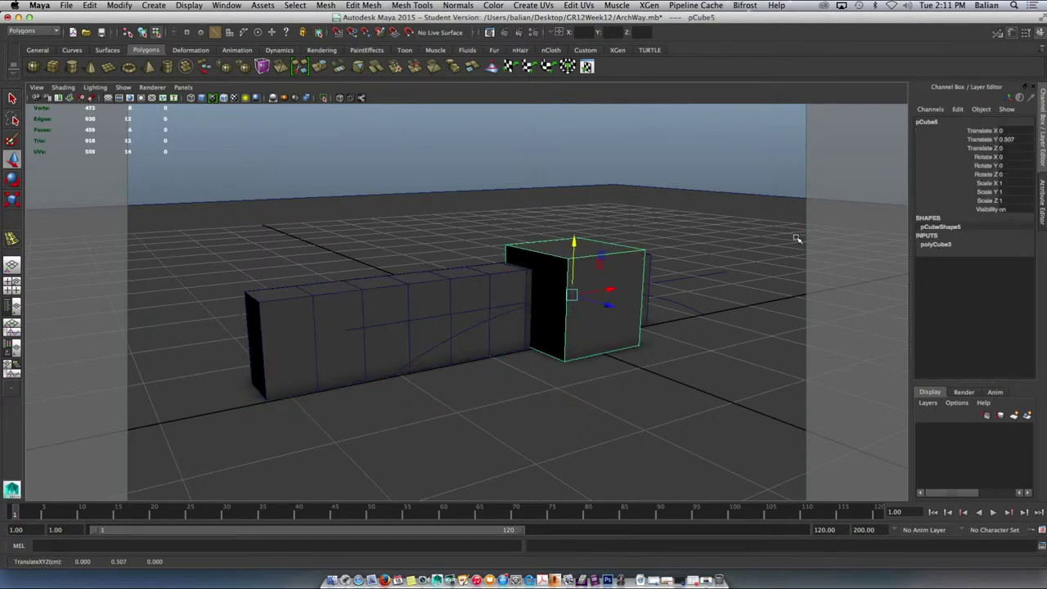
{"action": "left_click", "coordinate": [930, 245]}
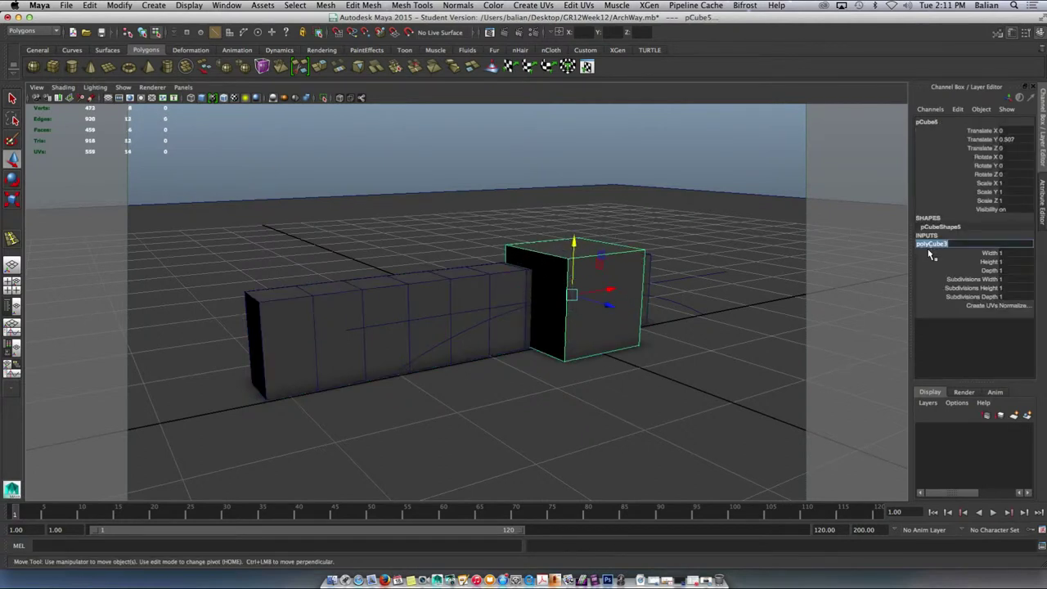
{"action": "left_click", "coordinate": [1017, 280]}
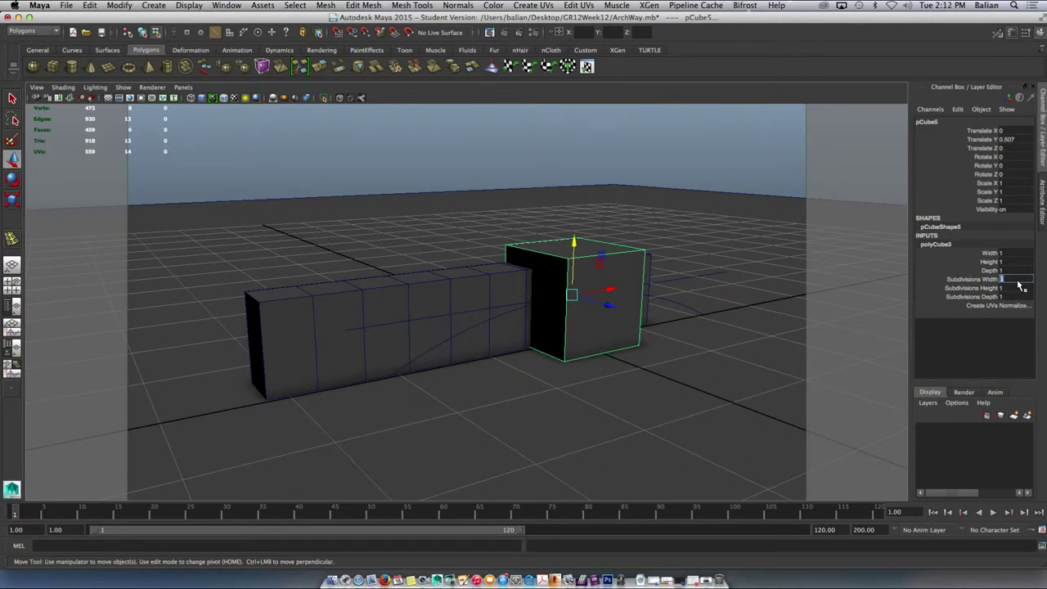
{"action": "type", "text": "5"}
{"action": "key", "text": "Return"}
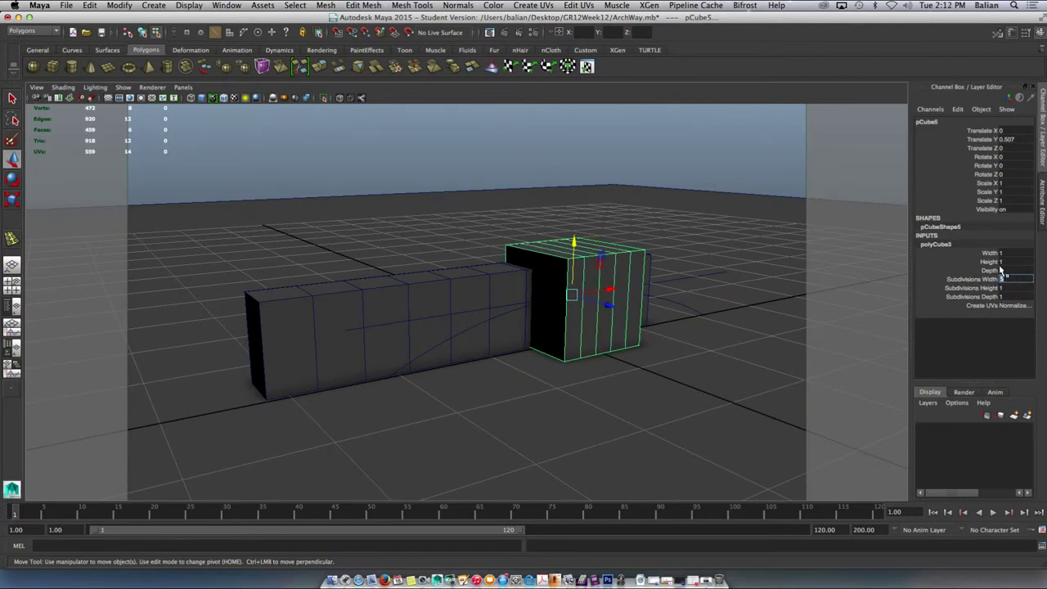
{"action": "left_click", "coordinate": [1011, 253]}
{"action": "type", "text": "5"}
{"action": "key", "text": "Return"}
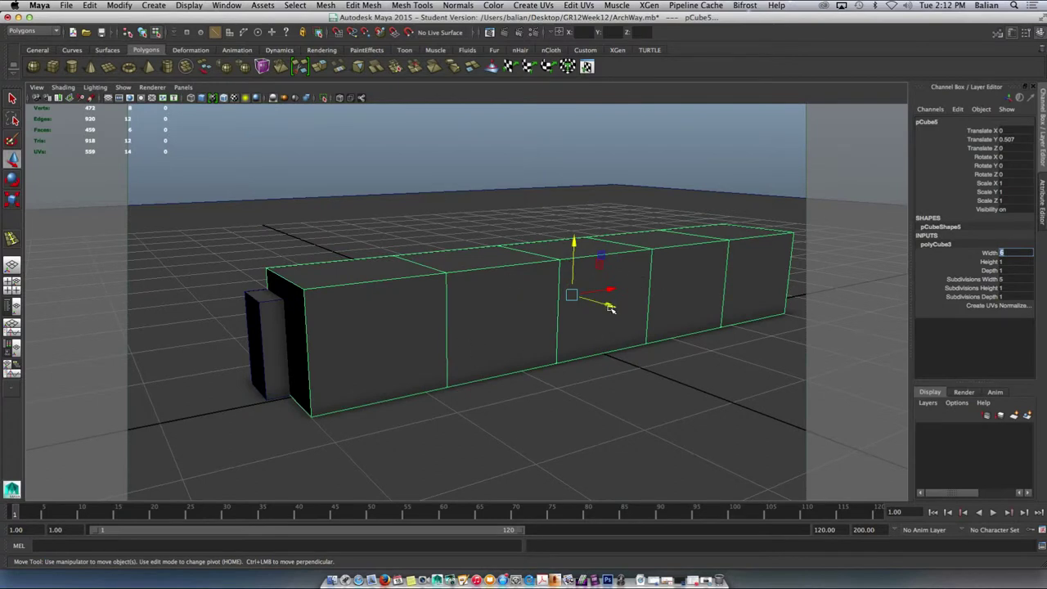
Move the second cube back along Z to about -11.881 and select the original block with the edge loops
{"action": "key", "text": "ctrl+d"}
{"action": "left_click_drag", "start_coordinate": [609, 304], "coordinate": [269, 210]}
{"action": "left_click", "coordinate": [351, 297], "text": "shift"}
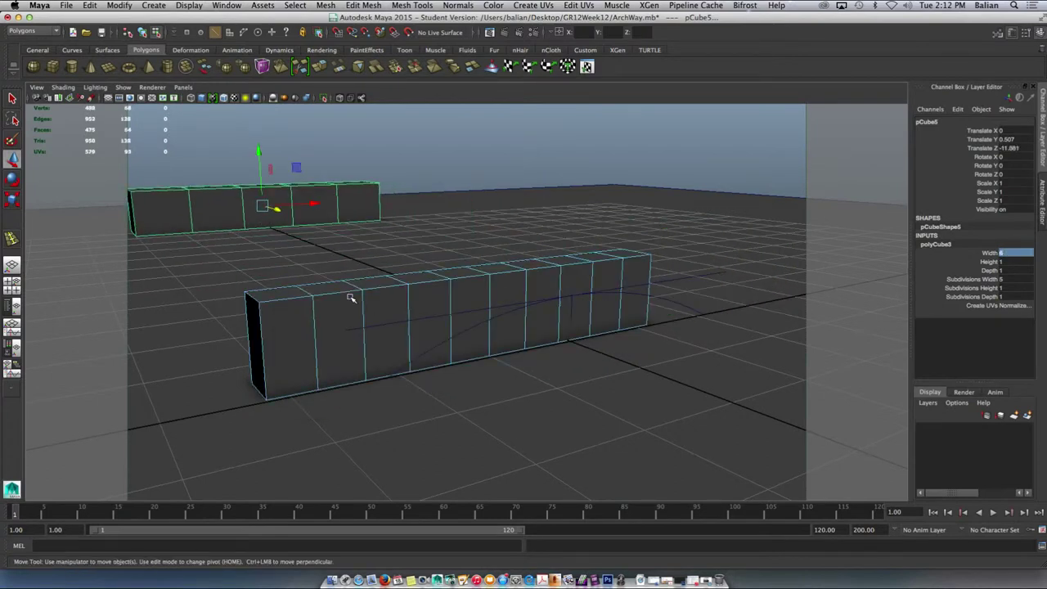
{"action": "key", "text": "w"}
{"action": "right_click_drag", "start_coordinate": [307, 193], "coordinate": [368, 178]}
{"action": "left_click", "coordinate": [393, 300]}
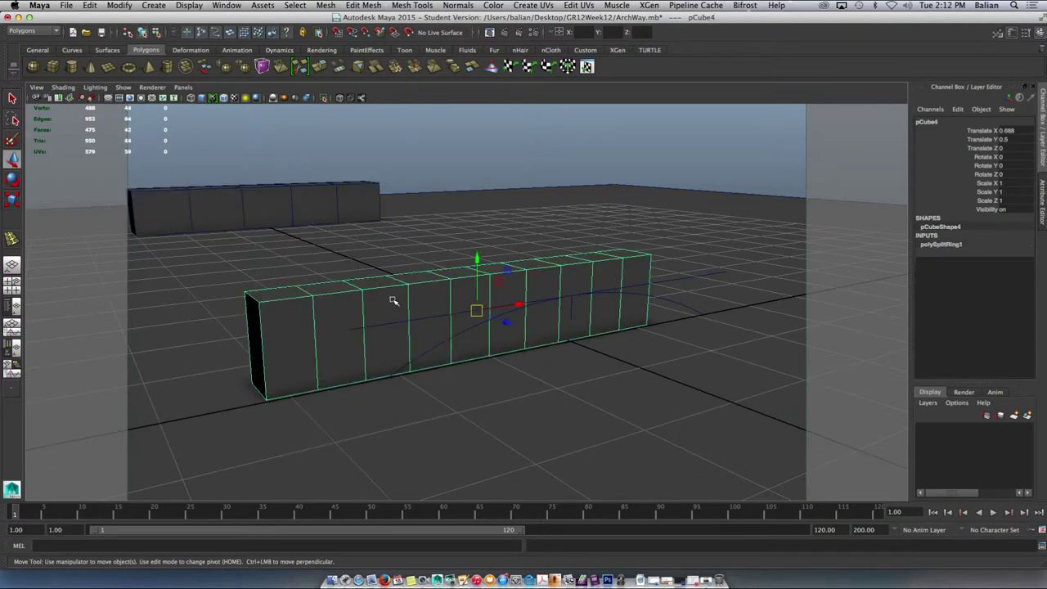
{"action": "left_click_drag", "start_coordinate": [396, 300], "coordinate": [367, 304], "text": "alt"}
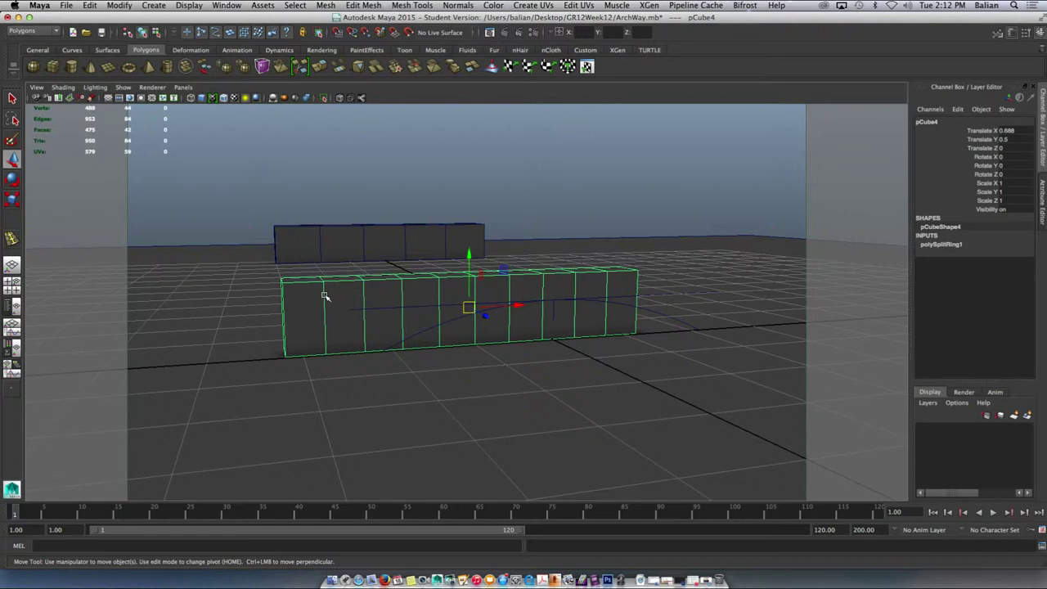
Undo the second cube's move and creation as well as the nine edge loops on the block
{"action": "key", "text": "ctrl+z"}
{"action": "key", "text": "ctrl+z"}
{"action": "key", "text": "ctrl+z"}
{"action": "key", "text": "ctrl+z"}
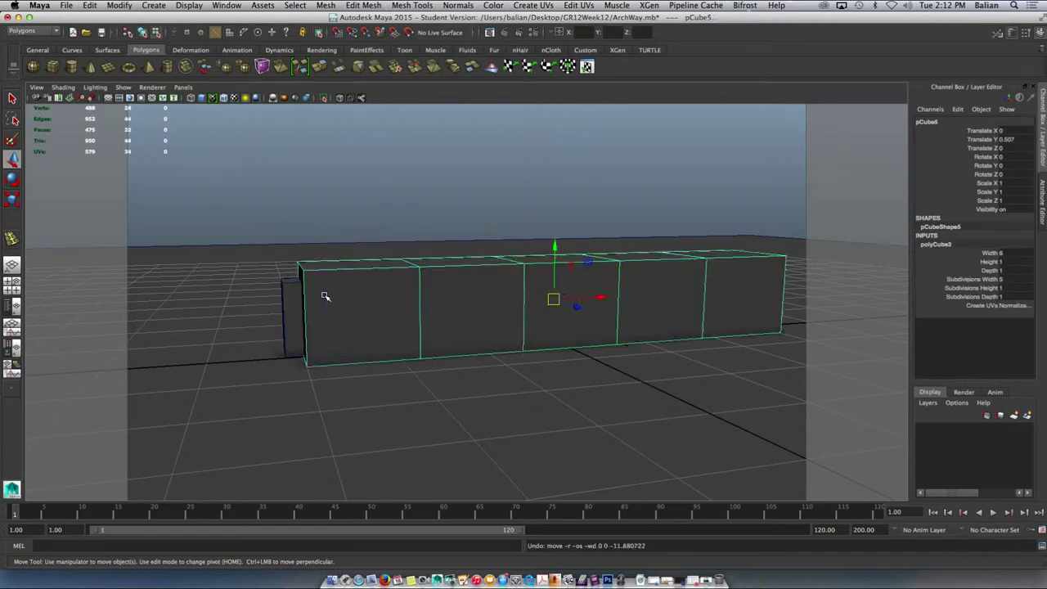
{"action": "key", "text": "ctrl+z"}
{"action": "key", "text": "ctrl+z"}
{"action": "key", "text": "ctrl+z"}
{"action": "key", "text": "ctrl+z"}
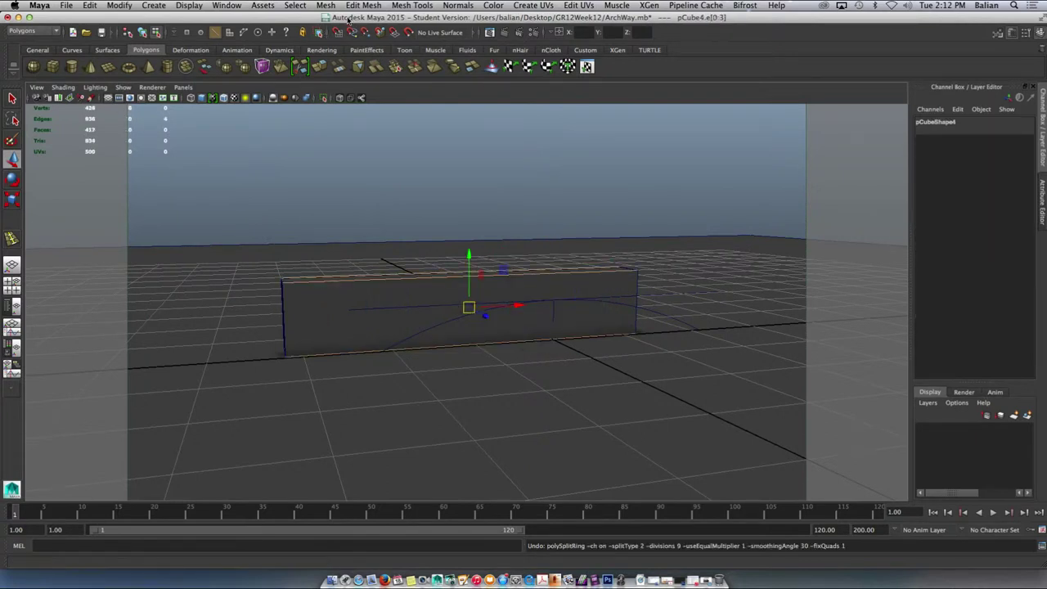
Insert 6 evenly spaced edge loops along the block's length with the Insert Edge Loop Tool
{"action": "left_click", "coordinate": [417, 6]}
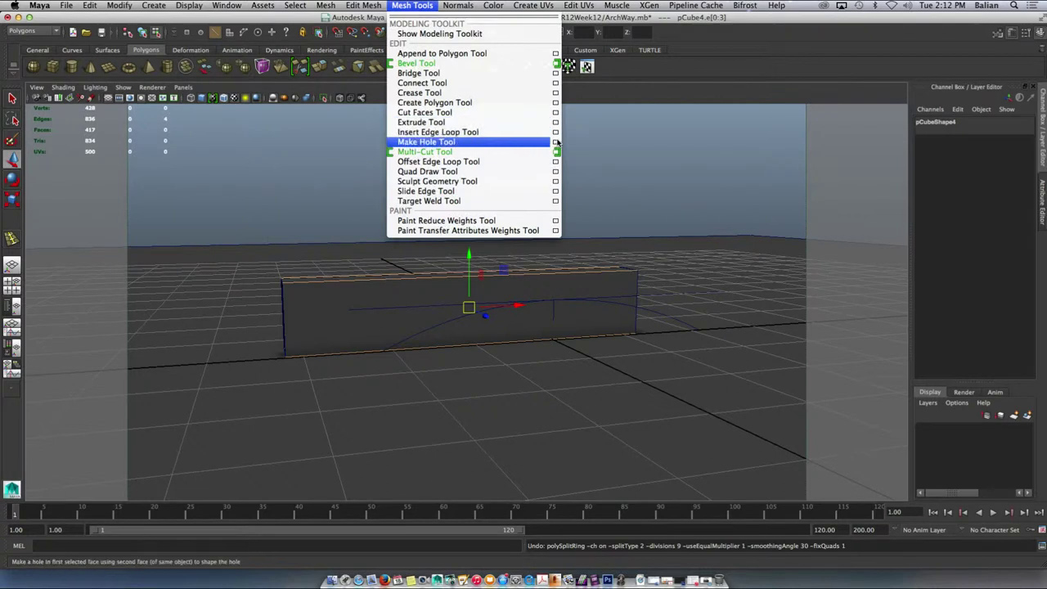
{"action": "left_click", "coordinate": [433, 131]}
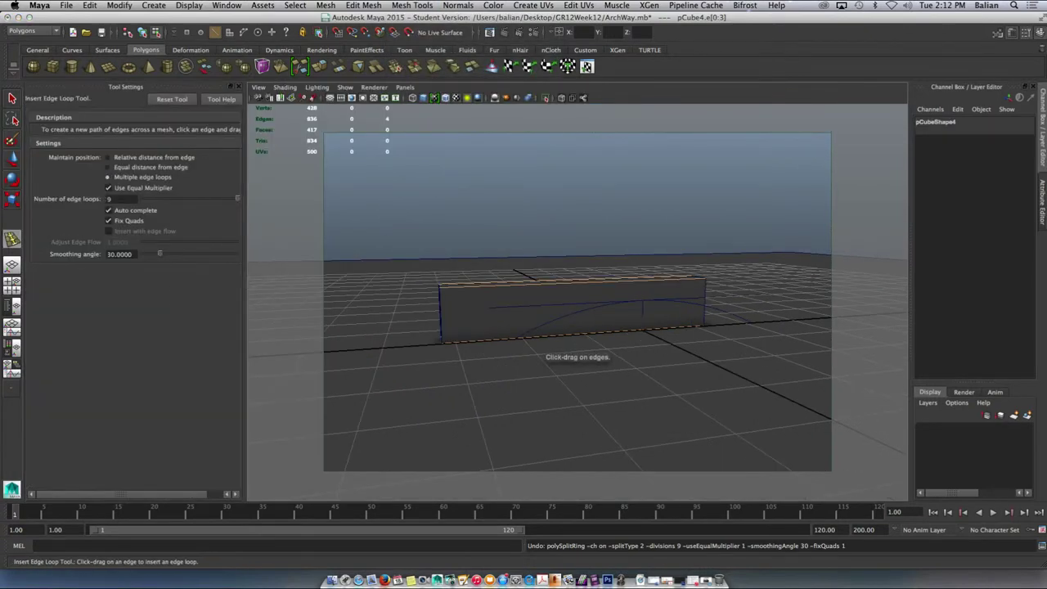
{"action": "left_click_drag", "start_coordinate": [121, 199], "coordinate": [97, 195]}
{"action": "type", "text": "6"}
{"action": "left_click", "coordinate": [466, 292]}
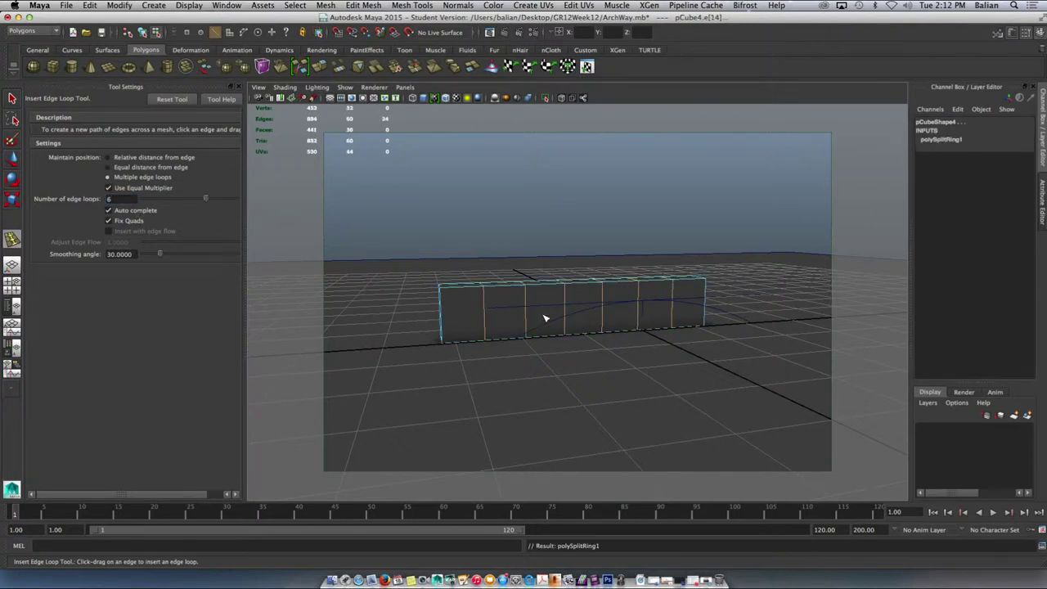
{"action": "key", "text": "w"}
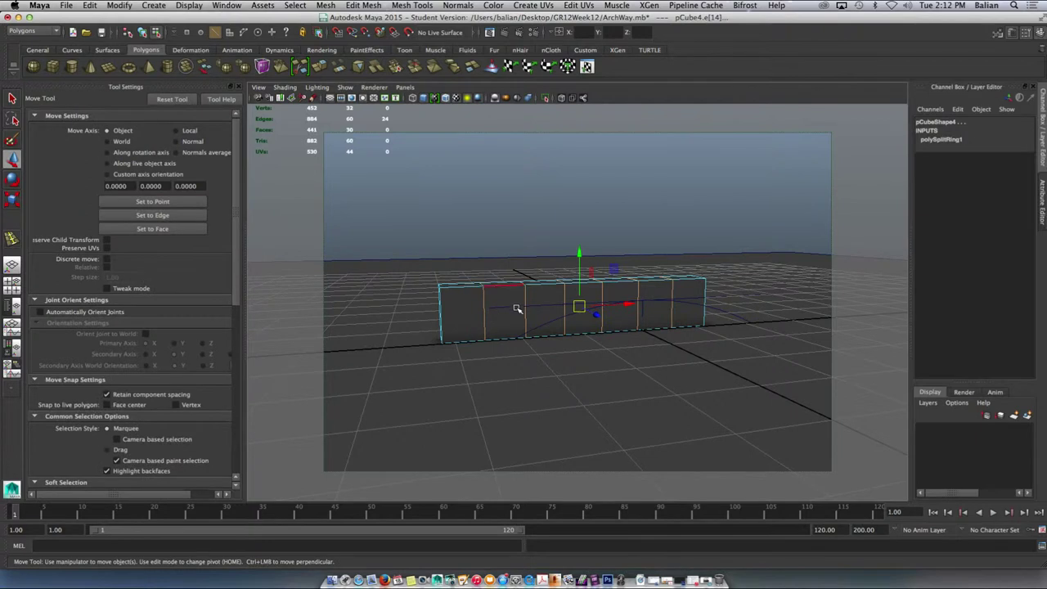
{"action": "scroll", "coordinate": [517, 309], "scroll_direction": "up", "scroll_amount": 3}
{"action": "scroll", "coordinate": [517, 309], "scroll_direction": "down", "scroll_amount": 1}
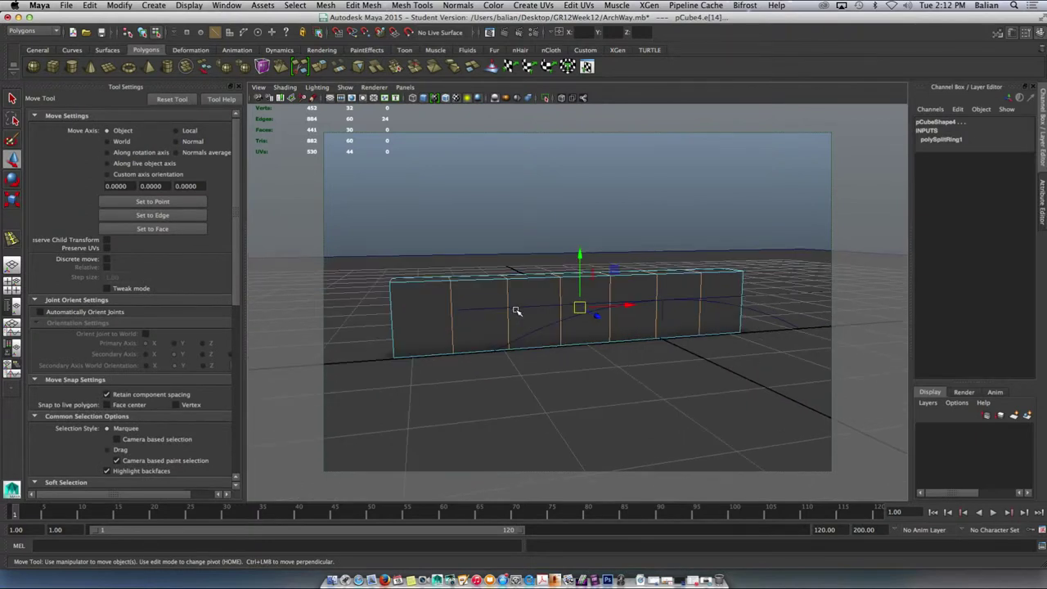
Hide the camera gate overlay in the viewport and close the Tool Settings to enlarge the view of the block
{"action": "left_click", "coordinate": [341, 99]}
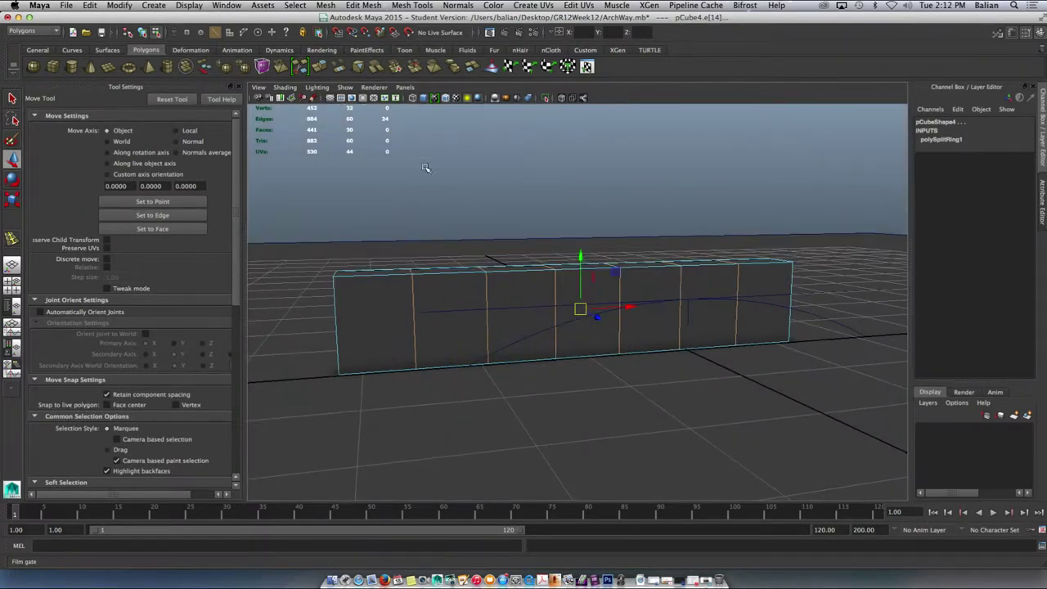
{"action": "left_click", "coordinate": [239, 86]}
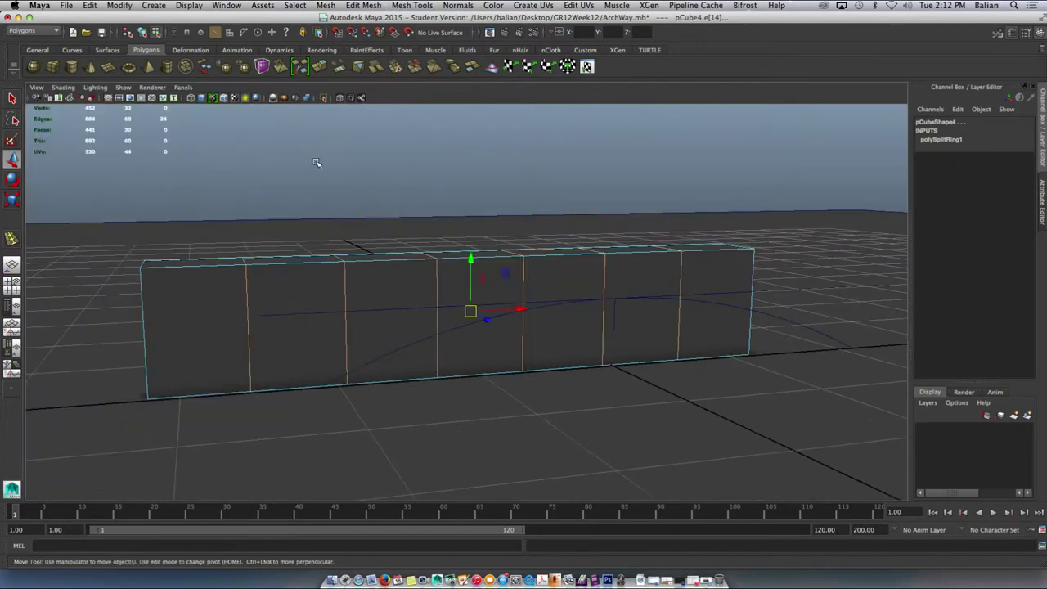
{"action": "left_click_drag", "start_coordinate": [317, 192], "coordinate": [390, 203], "text": "alt"}
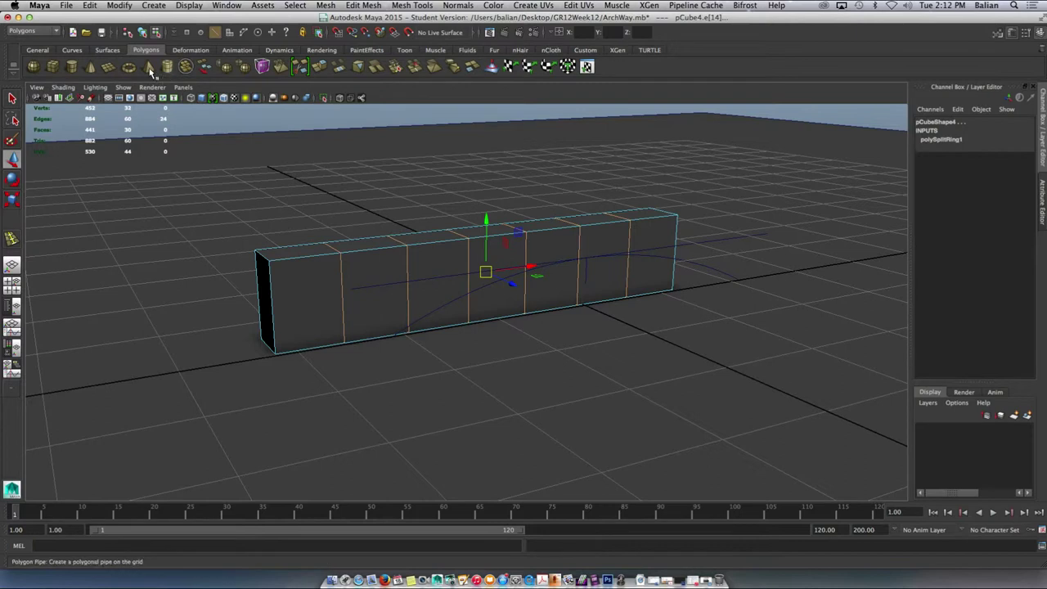
Apply a Nonlinear Bend deformer to the block while its edge loops are selected, and display the scene in wireframe
{"action": "left_click", "coordinate": [191, 50]}
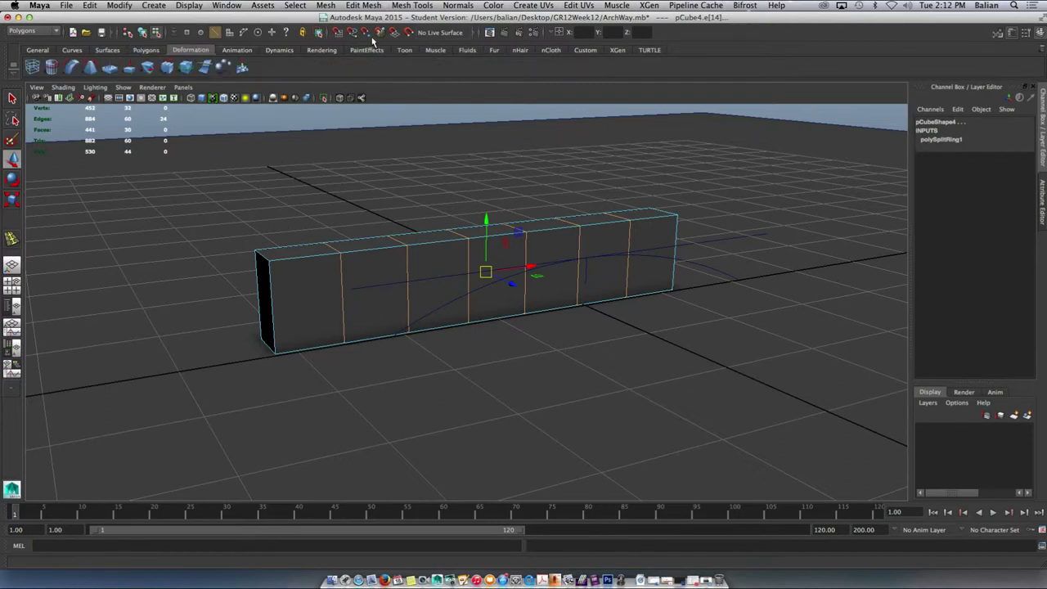
{"action": "left_click", "coordinate": [409, 5]}
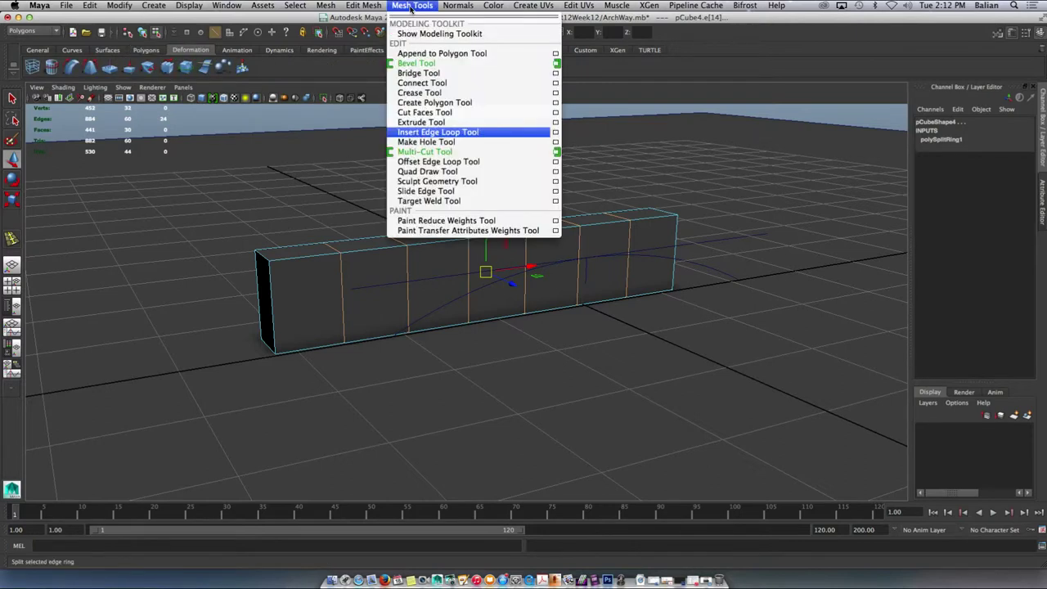
{"action": "left_click", "coordinate": [411, 6]}
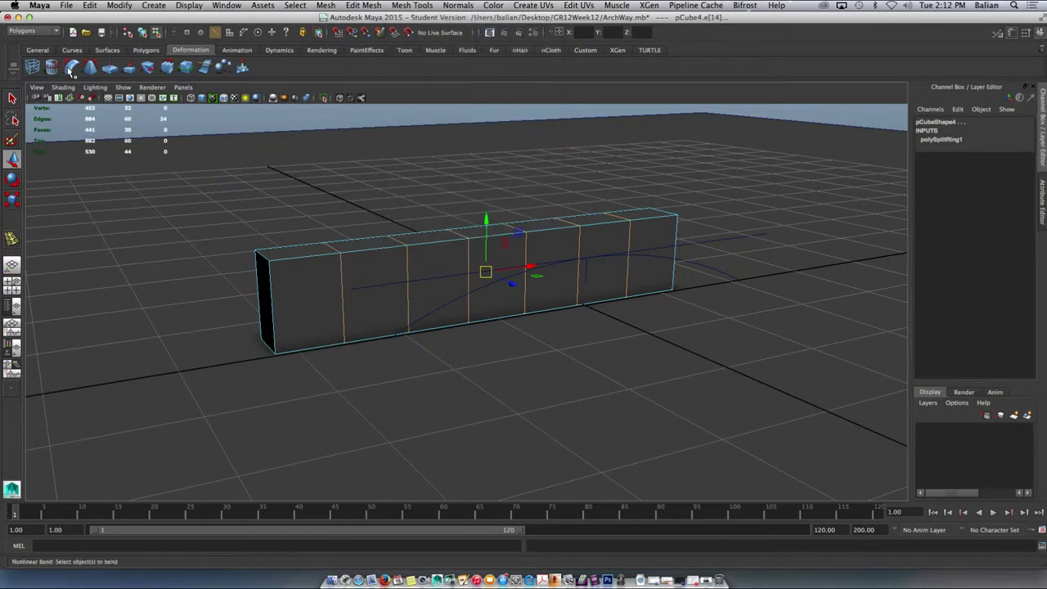
{"action": "left_click", "coordinate": [72, 70]}
{"action": "scroll", "coordinate": [491, 217], "scroll_direction": "down", "scroll_amount": 5}
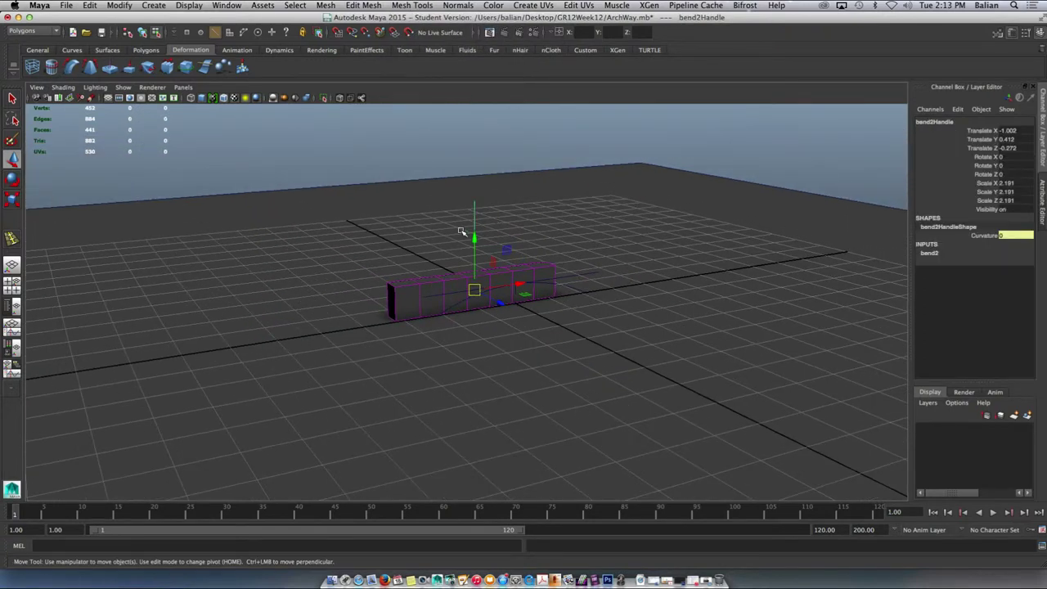
{"action": "left_click_drag", "start_coordinate": [440, 251], "coordinate": [491, 256], "text": "alt"}
{"action": "key", "text": "4"}
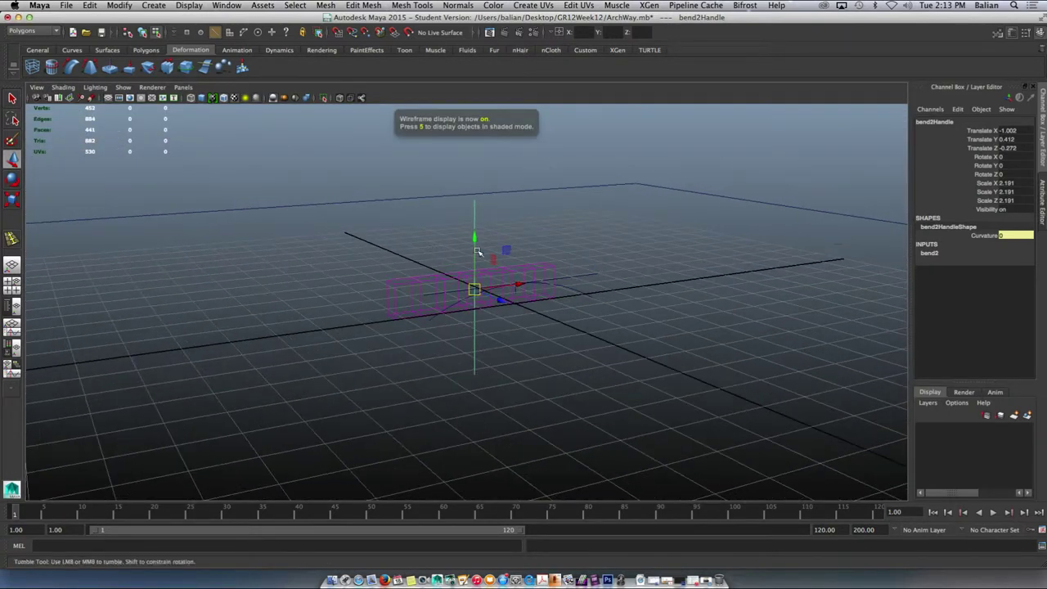
Try adjusting the bend2 deformer's Curvature, undo the change, and return to shaded display
{"action": "left_click", "coordinate": [928, 252]}
{"action": "left_click", "coordinate": [986, 270]}
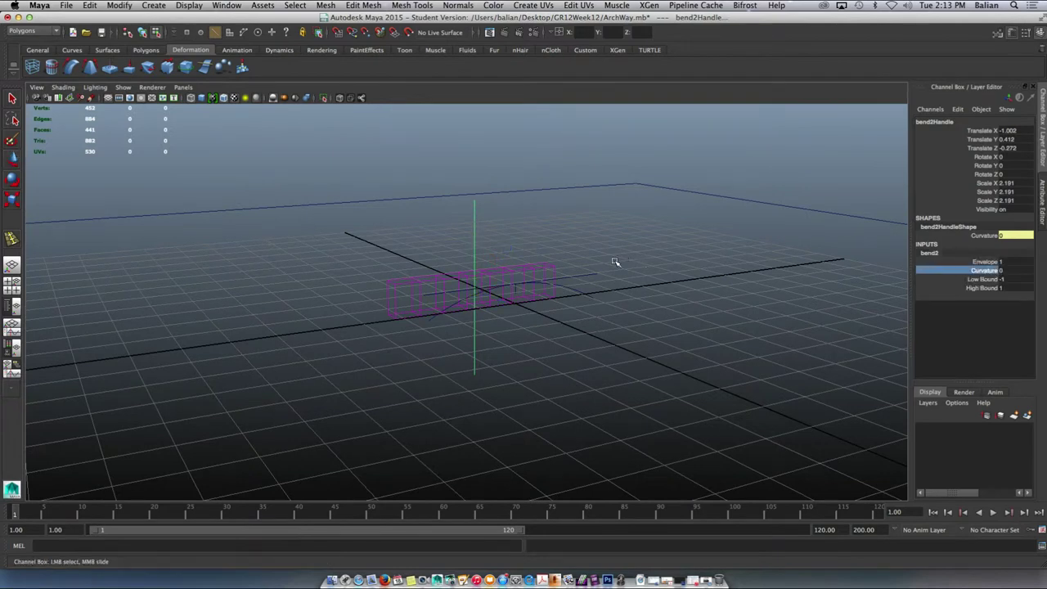
{"action": "middle_click_drag", "start_coordinate": [617, 262], "coordinate": [647, 269]}
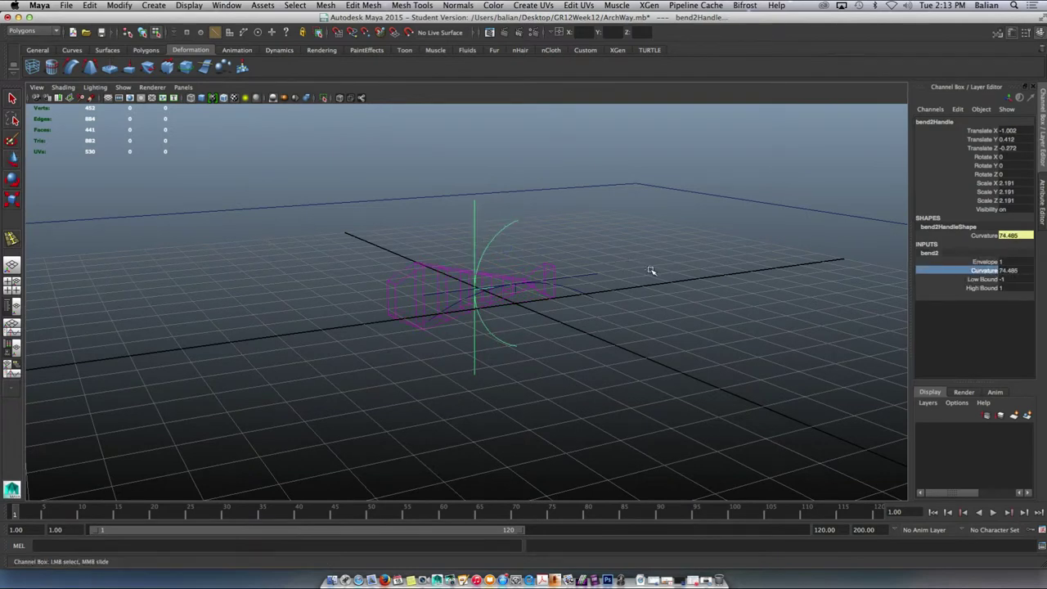
{"action": "key", "text": "z"}
{"action": "key", "text": "5"}
{"action": "scroll", "coordinate": [498, 218], "scroll_direction": "up", "scroll_amount": 5}
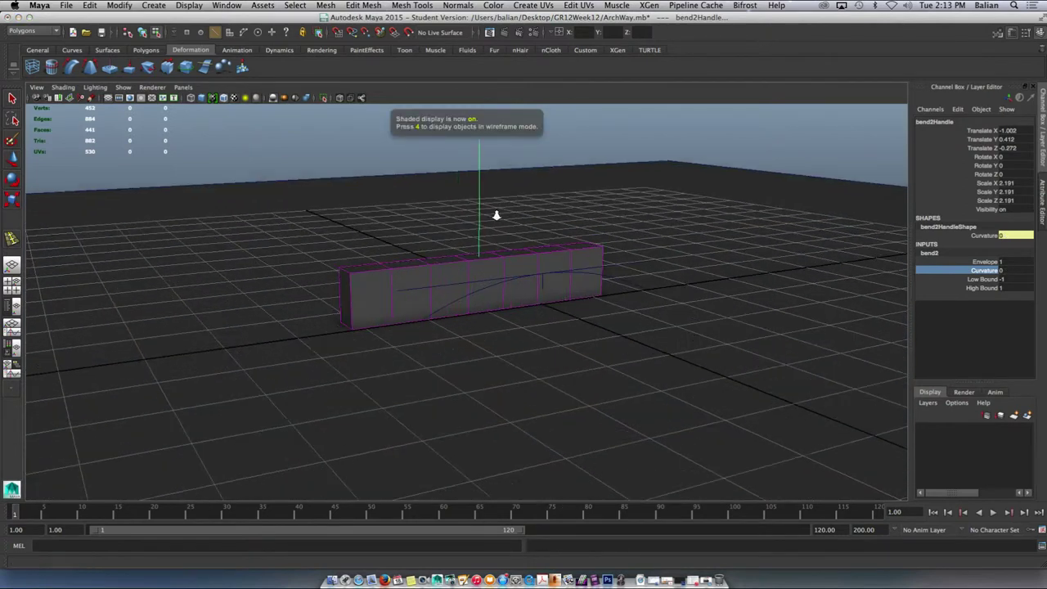
Rotate the bend2 handle and set its Rotate Z to -90
{"action": "key", "text": "e"}
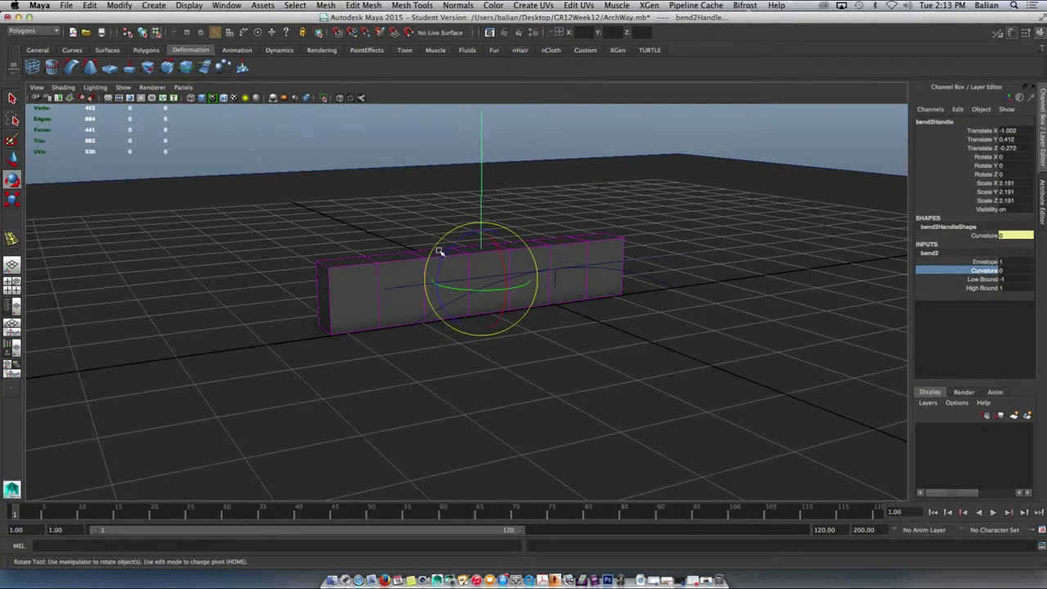
{"action": "left_click_drag", "start_coordinate": [447, 257], "coordinate": [523, 237]}
{"action": "left_click", "coordinate": [1012, 175]}
{"action": "type", "text": "-"}
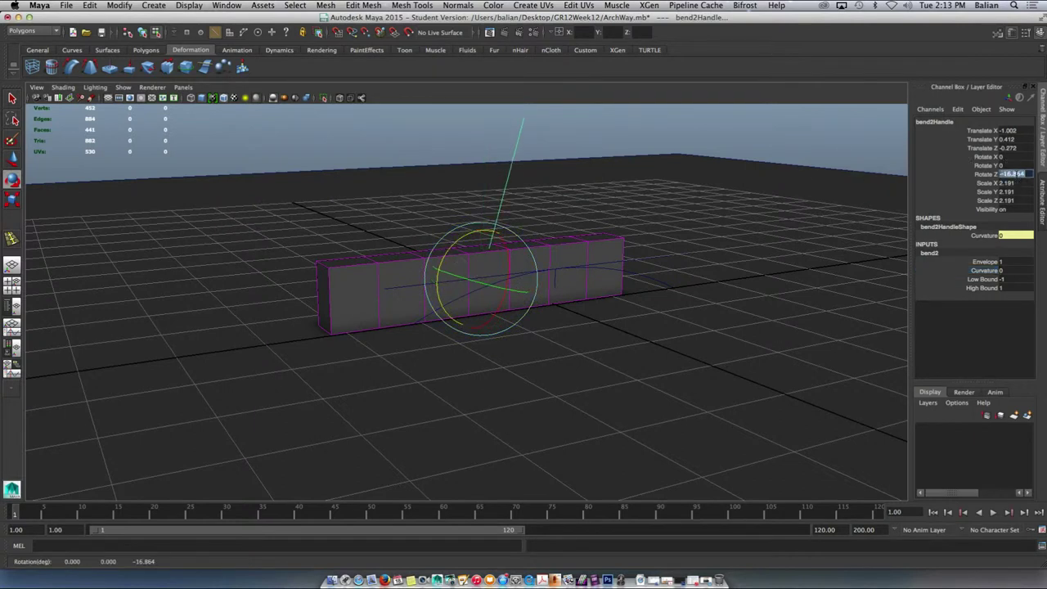
{"action": "type", "text": "90"}
{"action": "key", "text": "Return"}
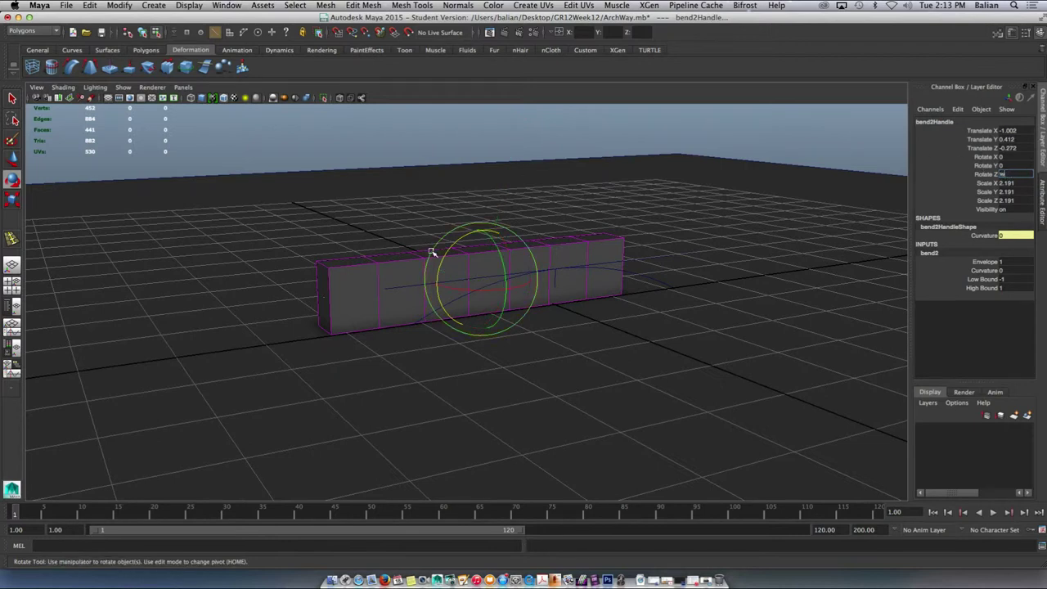
Try a bend2 Curvature of about 25.21 and undo it
{"action": "left_click", "coordinate": [987, 271]}
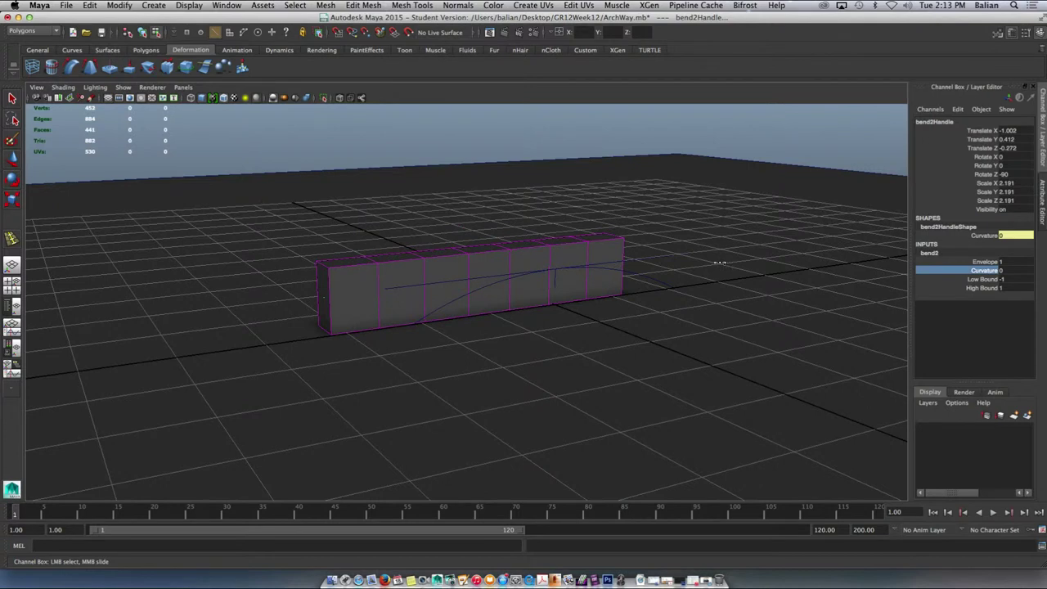
{"action": "middle_click_drag", "start_coordinate": [719, 262], "coordinate": [731, 262]}
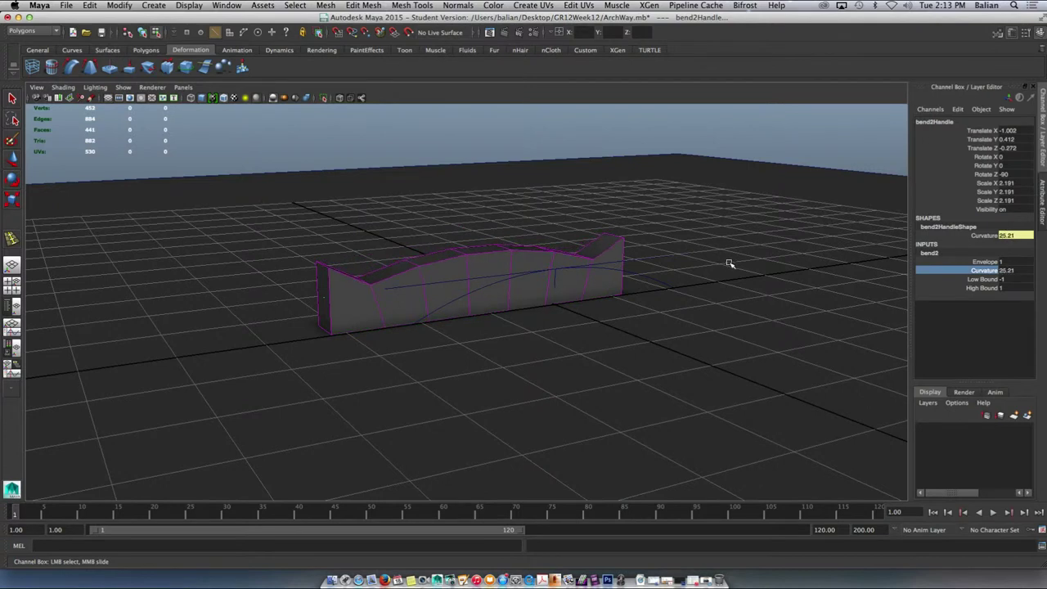
{"action": "key", "text": "z"}
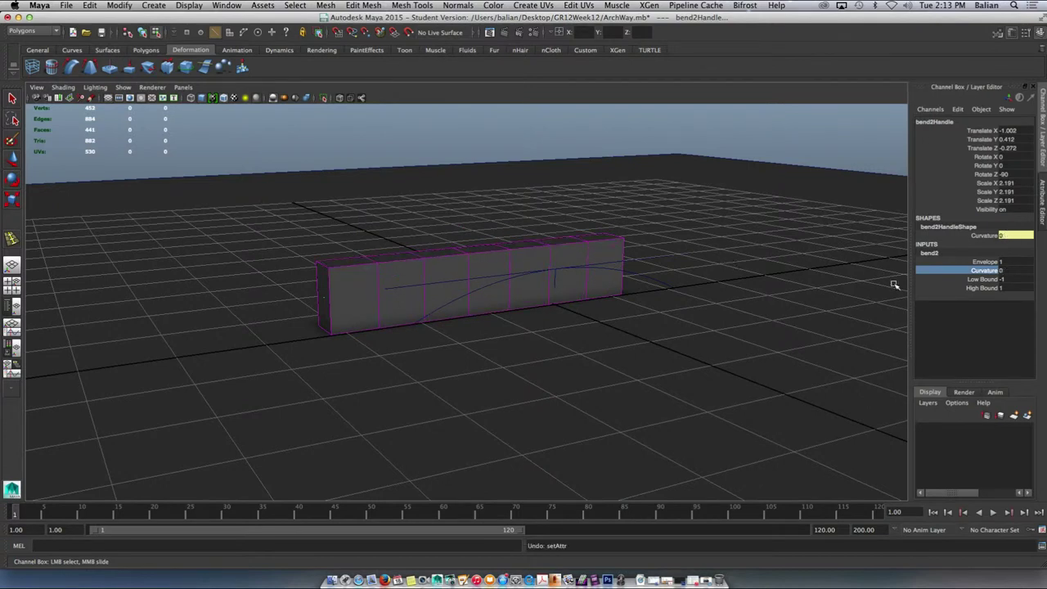
Try bend2 Curvature values of about 50.42, -30 and 30 on the block
{"action": "middle_click_drag", "start_coordinate": [471, 294], "coordinate": [474, 253]}
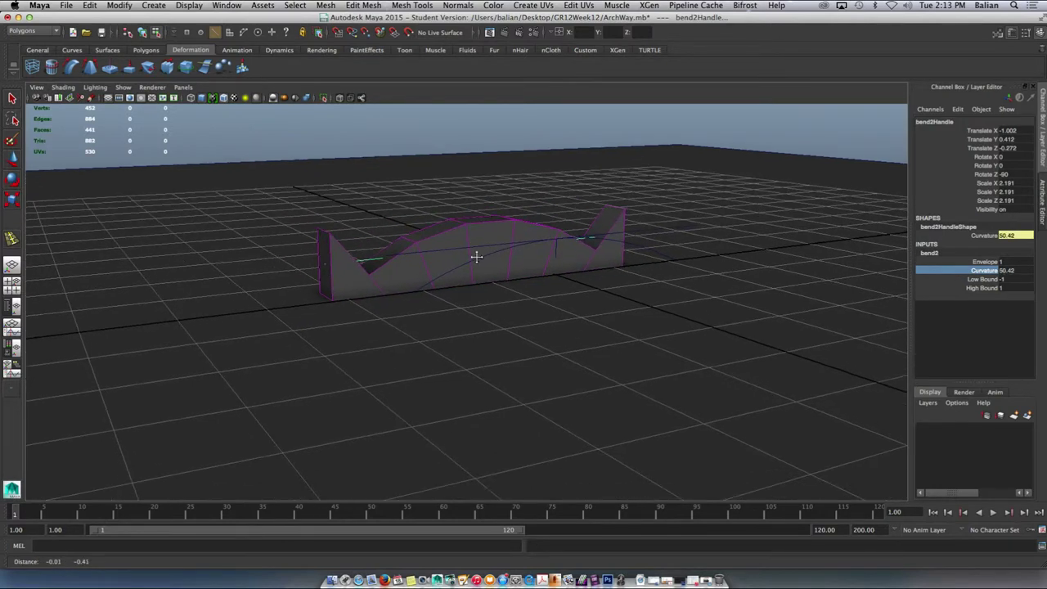
{"action": "double_click", "coordinate": [1021, 274]}
{"action": "type", "text": "-3"}
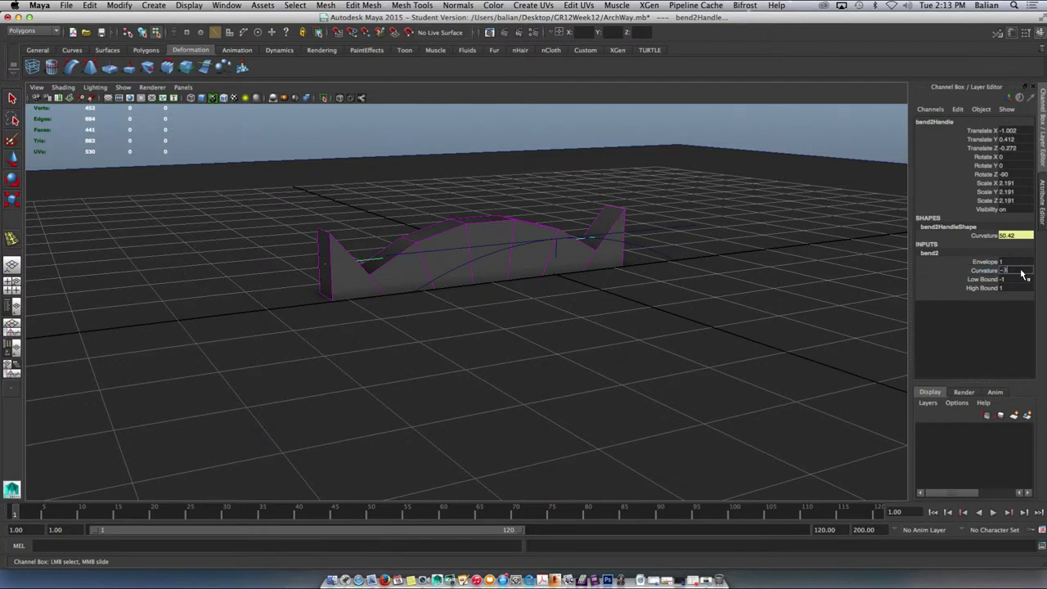
{"action": "type", "text": "0"}
{"action": "key", "text": "Return"}
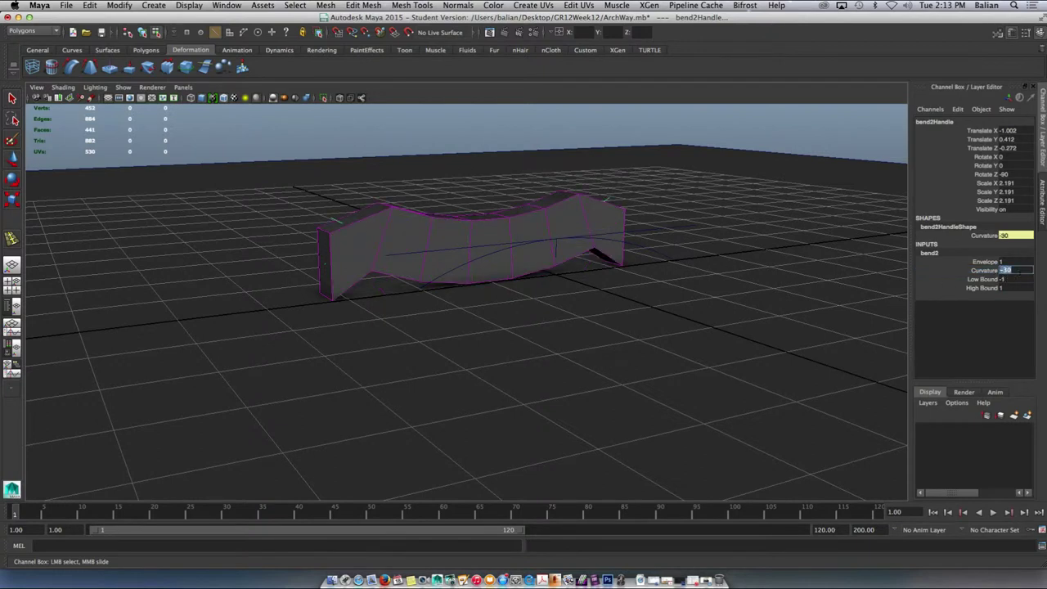
{"action": "key", "text": "Return"}
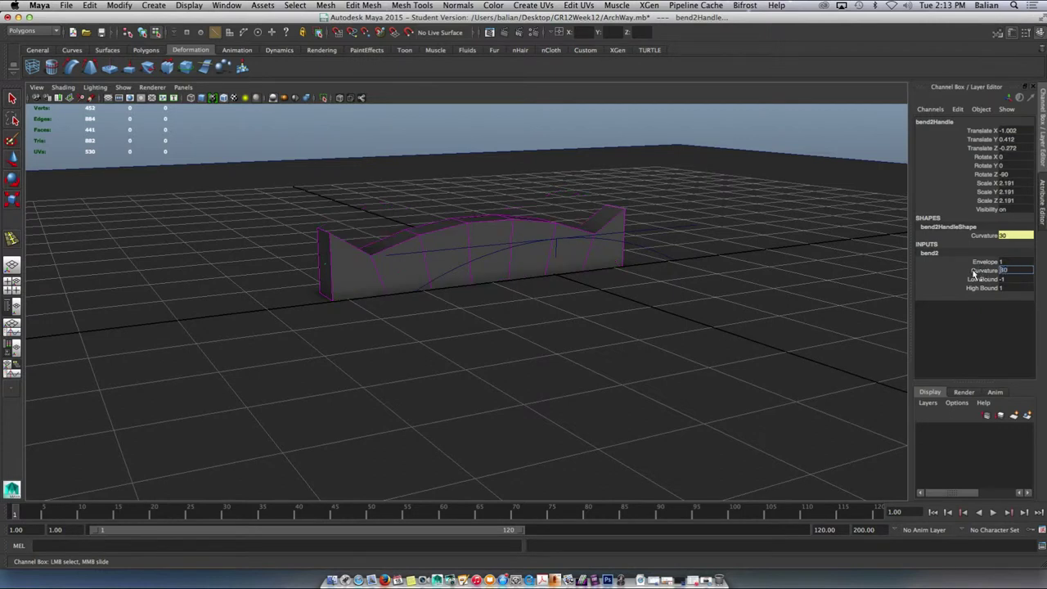
Set the bend2 deformer's Curvature and Envelope to 0
{"action": "left_click", "coordinate": [1018, 271]}
{"action": "type", "text": "0"}
{"action": "key", "text": "Return"}
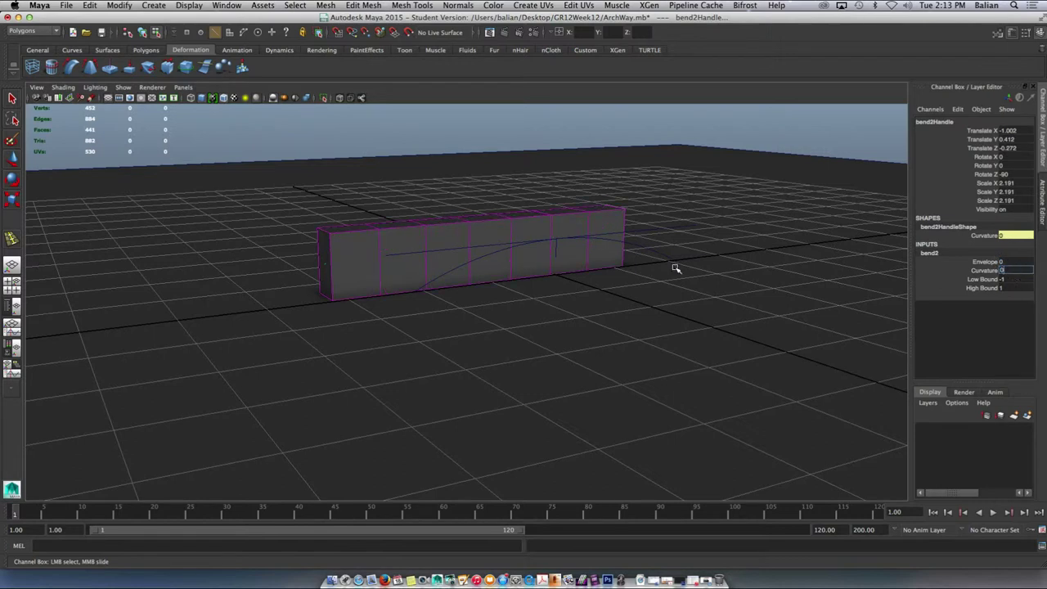
Try to delete the block's construction history while it is highlighted in component mode
{"action": "left_click", "coordinate": [445, 249]}
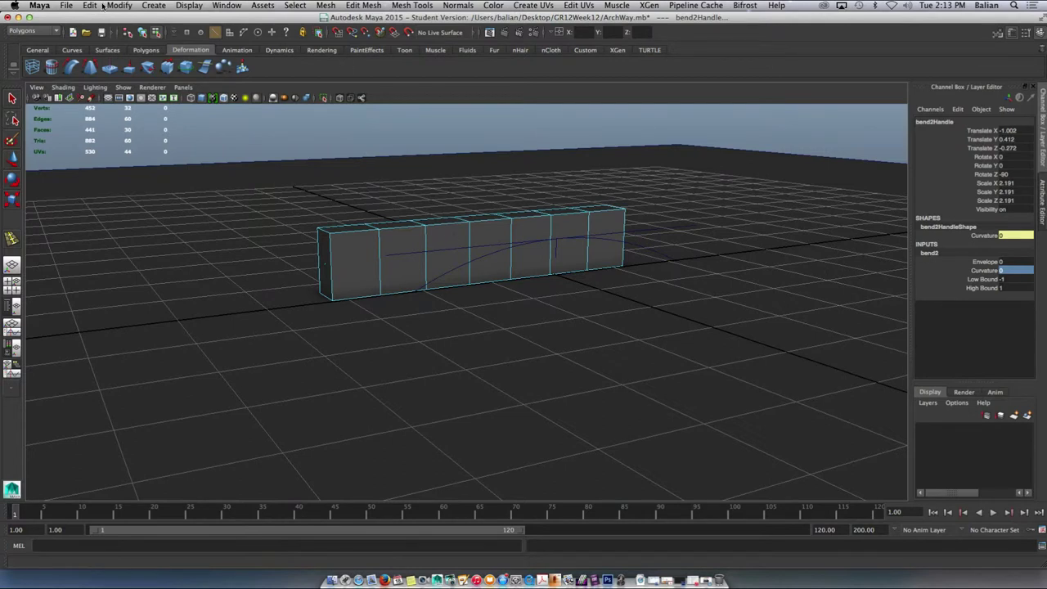
{"action": "left_click", "coordinate": [91, 6]}
{"action": "mouse_move", "coordinate": [196, 133]}
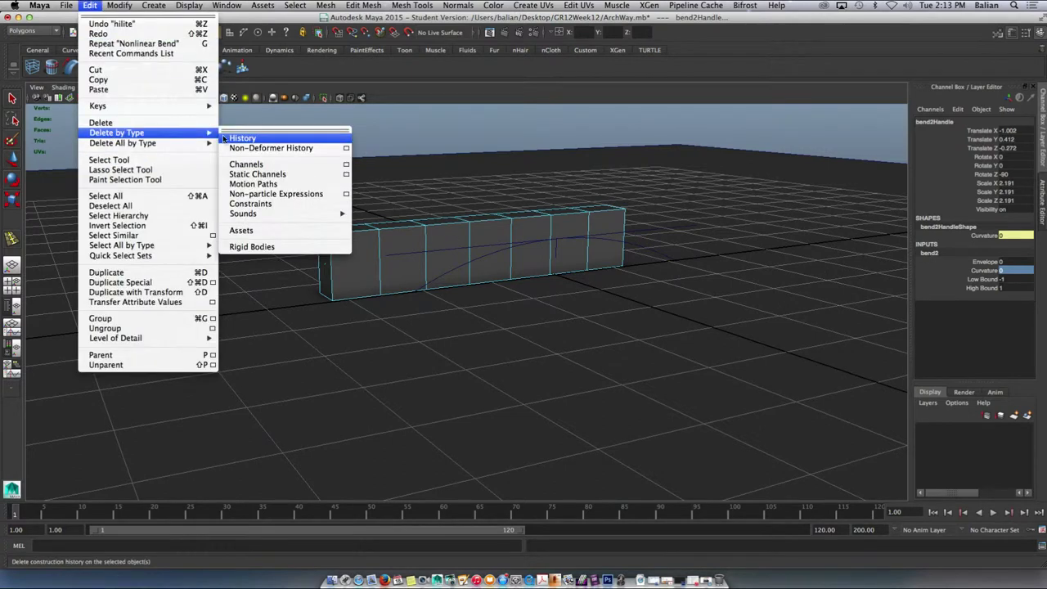
{"action": "left_click", "coordinate": [239, 140]}
Select the whole block in object mode and delete its construction history
{"action": "left_click", "coordinate": [377, 250]}
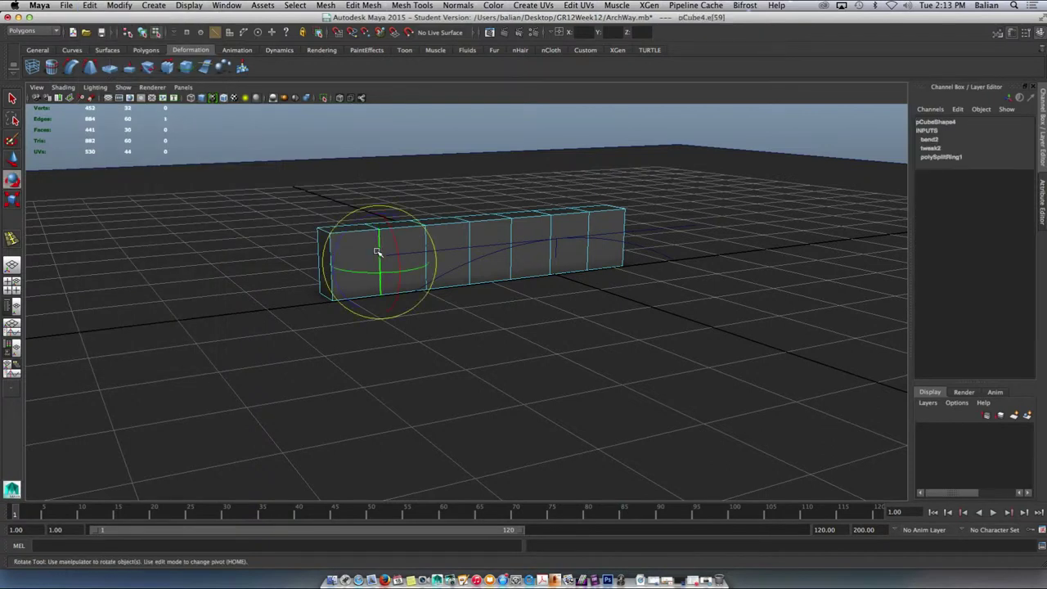
{"action": "right_click_drag", "start_coordinate": [485, 235], "coordinate": [526, 227]}
{"action": "left_click", "coordinate": [404, 234]}
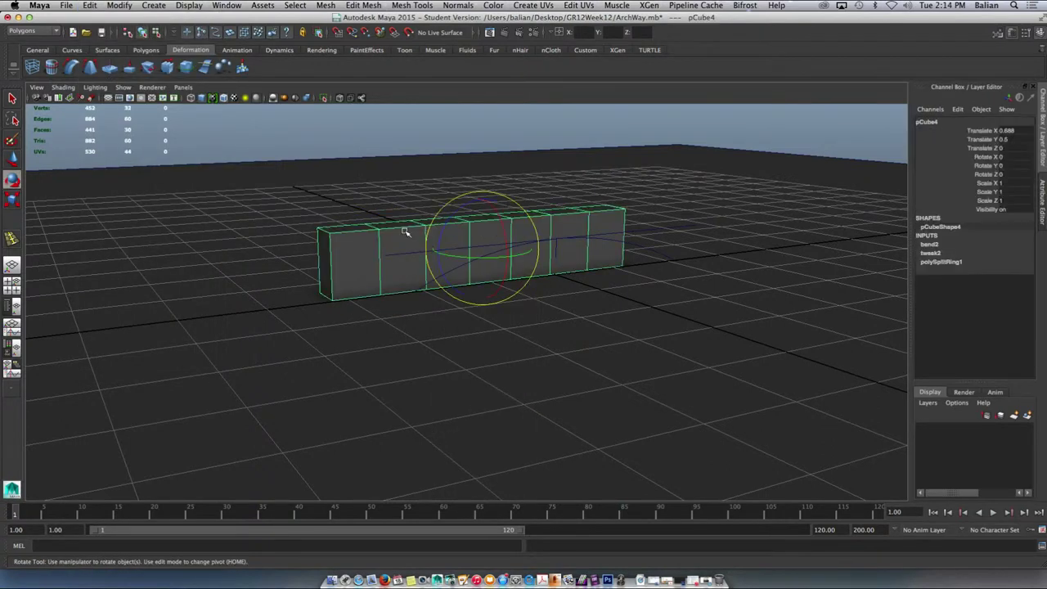
{"action": "left_click", "coordinate": [129, 6]}
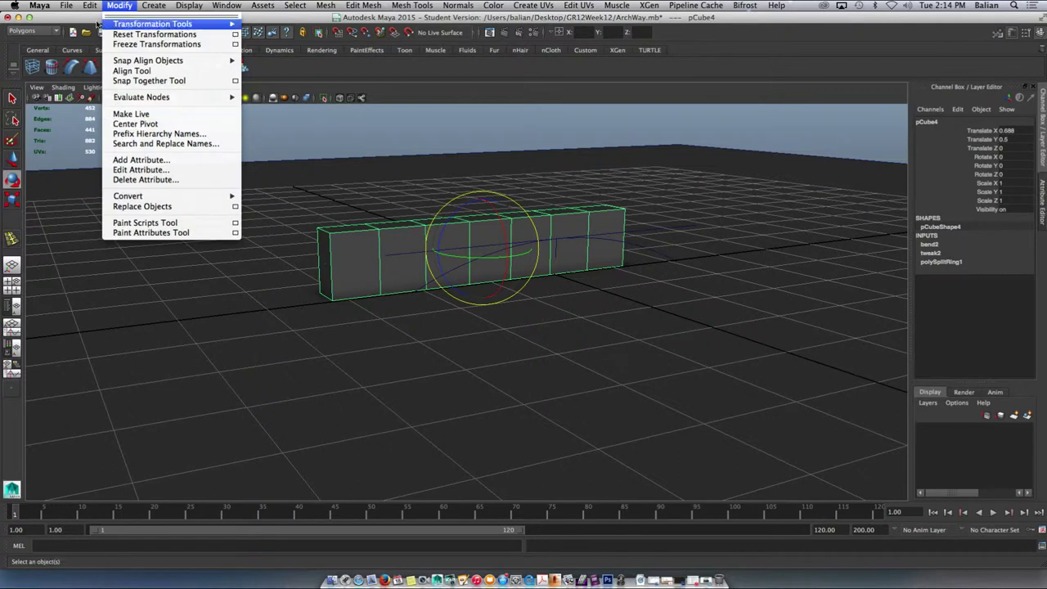
{"action": "mouse_move", "coordinate": [90, 6]}
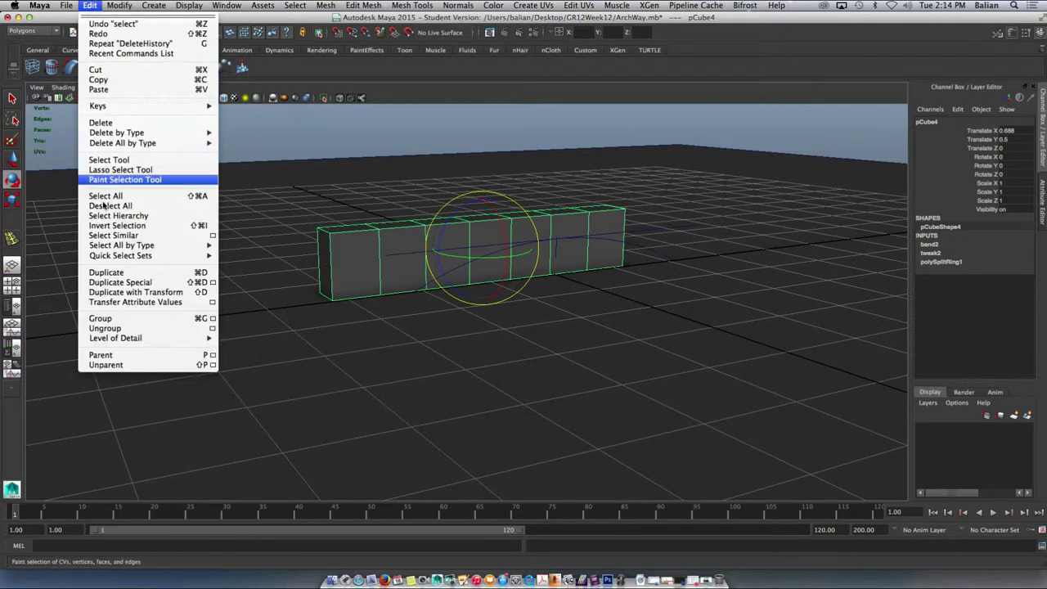
{"action": "mouse_move", "coordinate": [116, 133]}
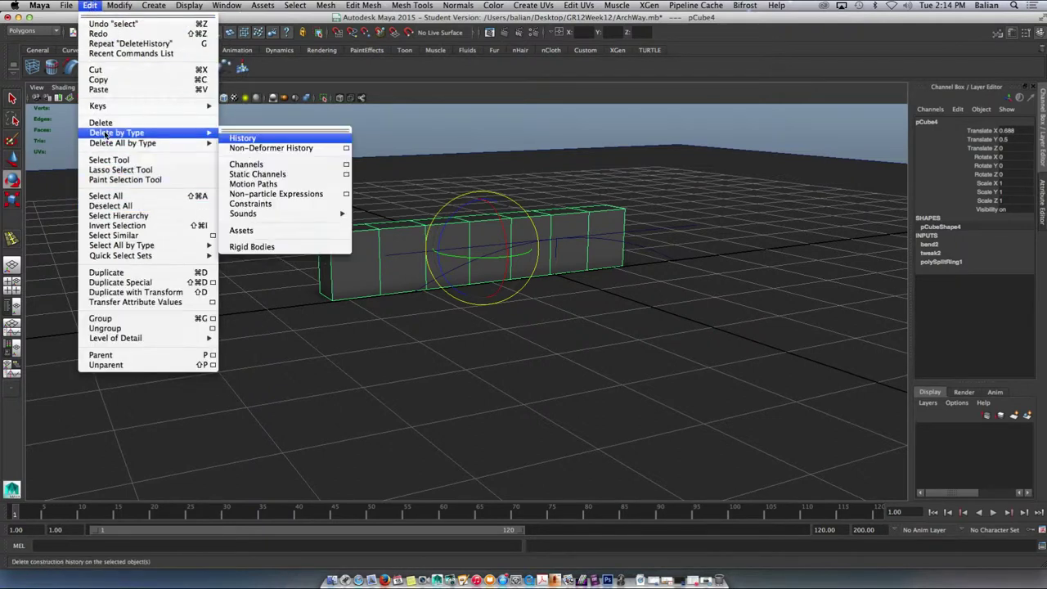
{"action": "left_click", "coordinate": [245, 138]}
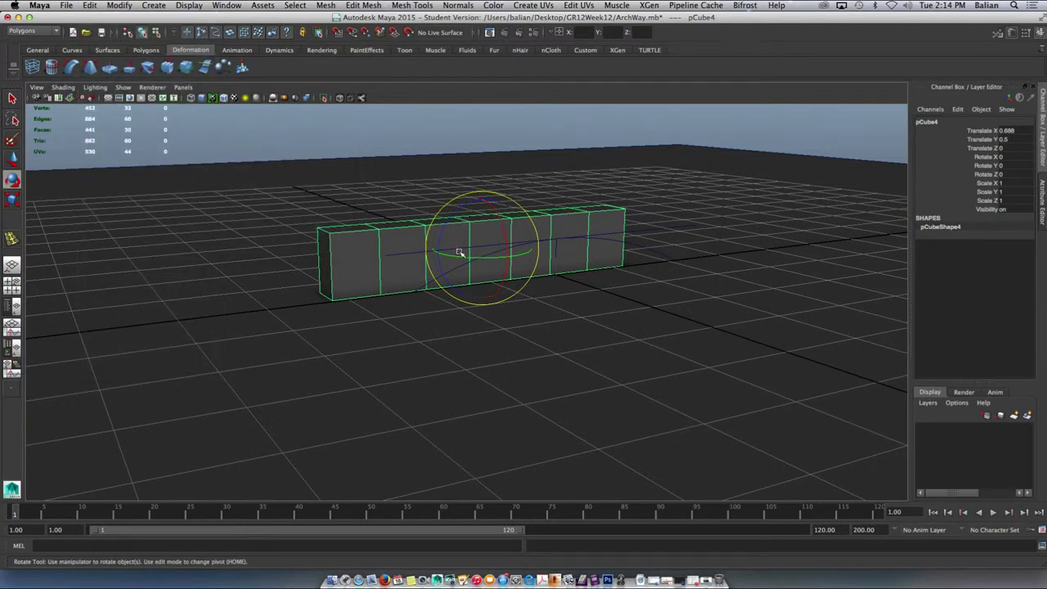
Delete the leftover bend handle curve crossing the block and apply a new Nonlinear Bend deformer to the whole block
{"action": "left_click", "coordinate": [595, 238]}
{"action": "key", "text": "Delete"}
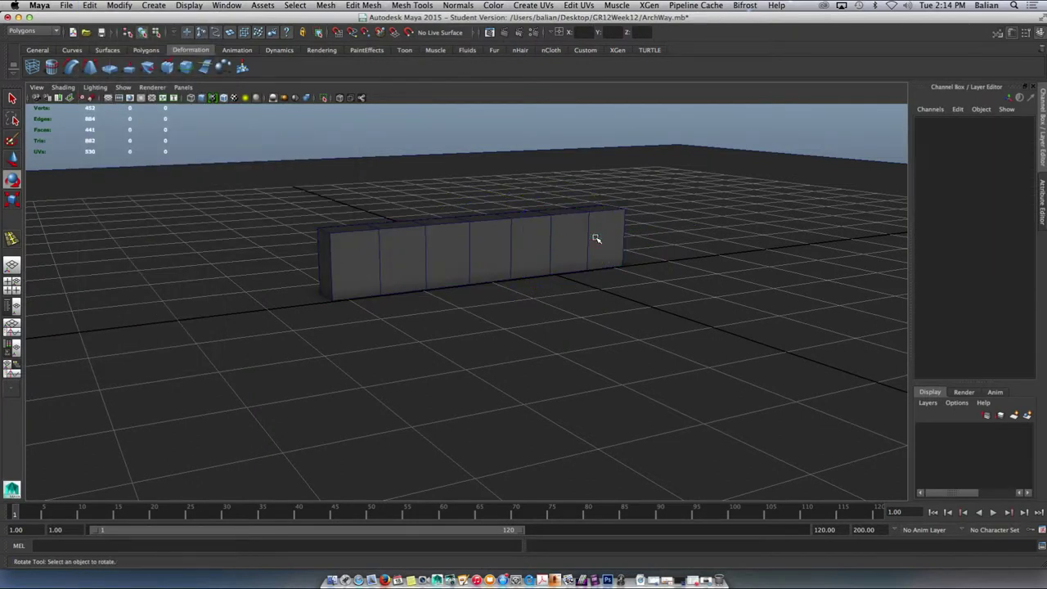
{"action": "left_click", "coordinate": [520, 228]}
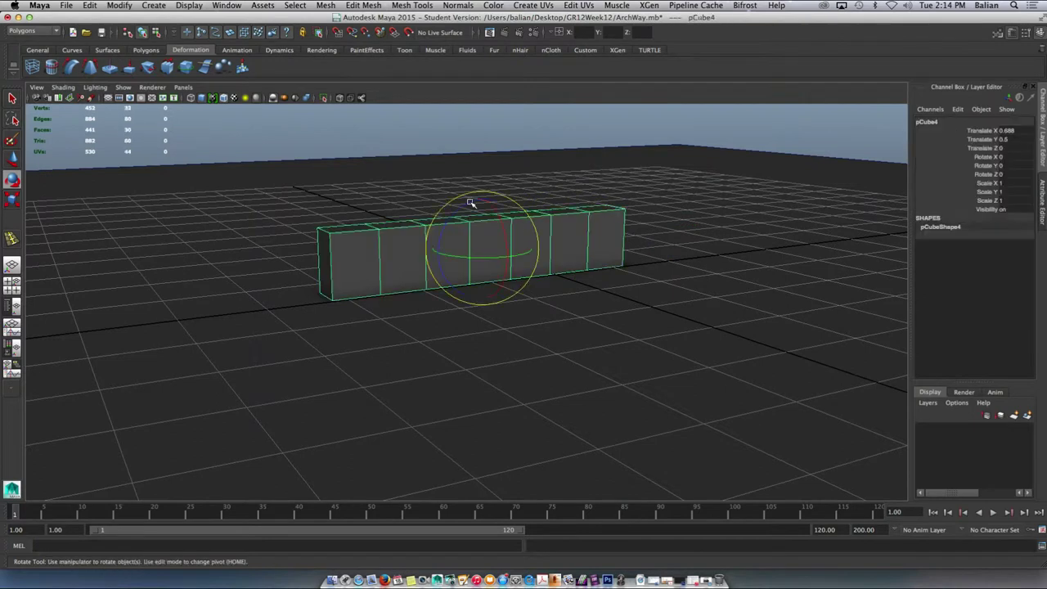
{"action": "left_click", "coordinate": [90, 68]}
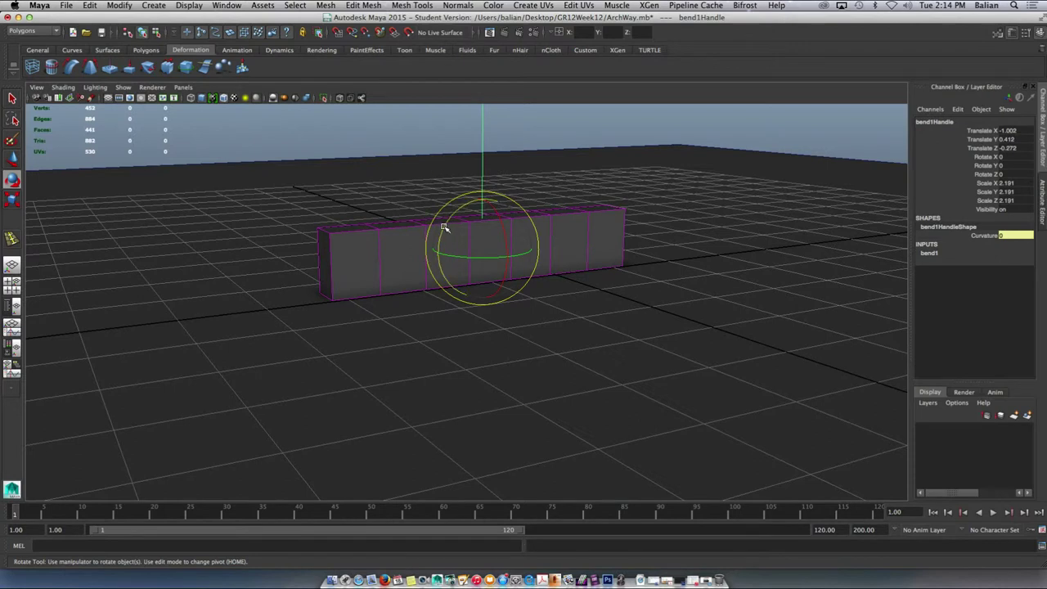
Set the new bend handle's Rotate Z to -90 and select the block again
{"action": "left_click_drag", "start_coordinate": [445, 227], "coordinate": [689, 197]}
{"action": "double_click", "coordinate": [1018, 177]}
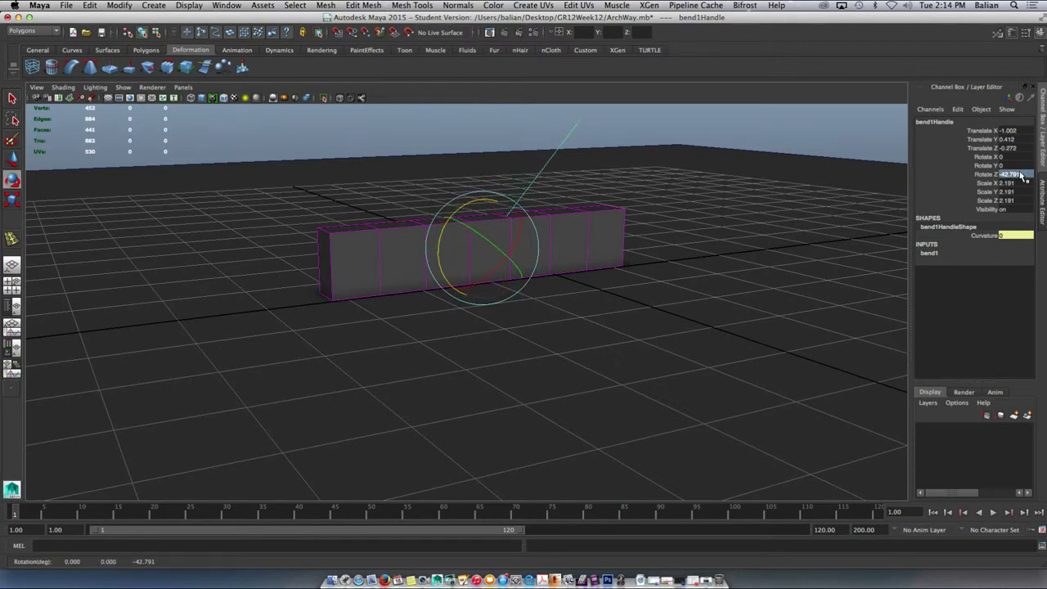
{"action": "type", "text": "-90"}
{"action": "key", "text": "Return"}
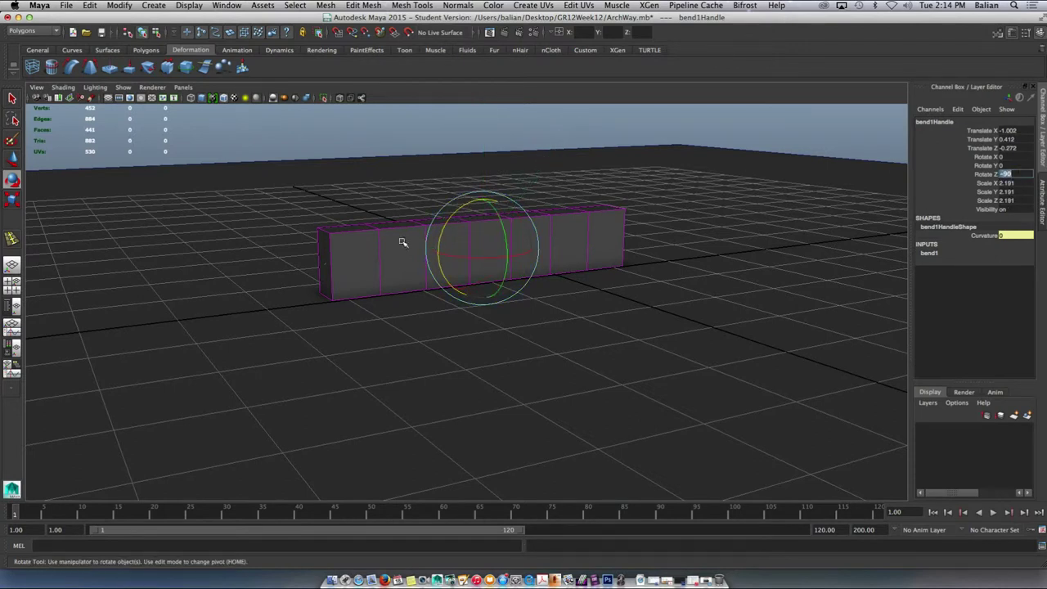
{"action": "right_click_drag", "start_coordinate": [352, 247], "coordinate": [374, 238]}
{"action": "left_click", "coordinate": [373, 237]}
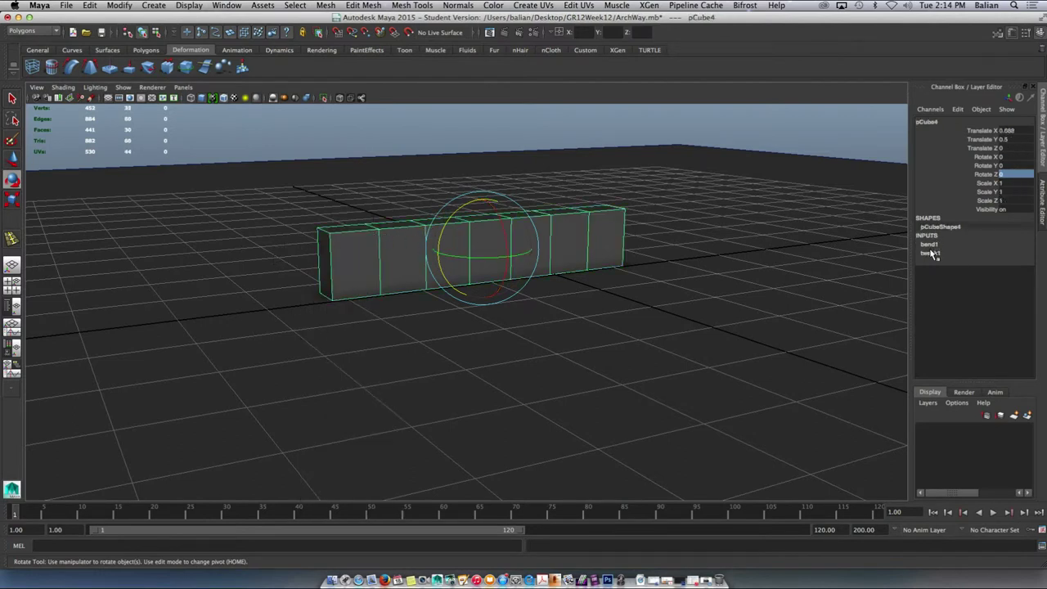
Arch the block upward by increasing the bend1 deformer's Curvature to about 32
{"action": "left_click", "coordinate": [930, 245]}
{"action": "left_click", "coordinate": [1004, 261]}
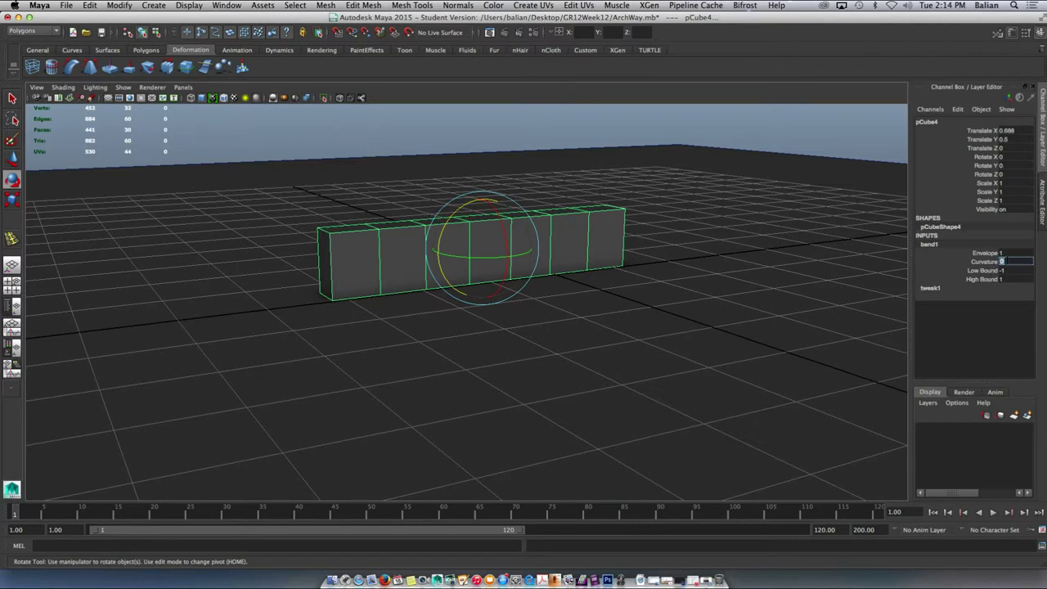
{"action": "left_click", "coordinate": [975, 262]}
{"action": "middle_click_drag", "start_coordinate": [727, 247], "coordinate": [742, 253]}
Raise the arched block above the grid to a Translate Y of about 1.372
{"action": "key", "text": "w"}
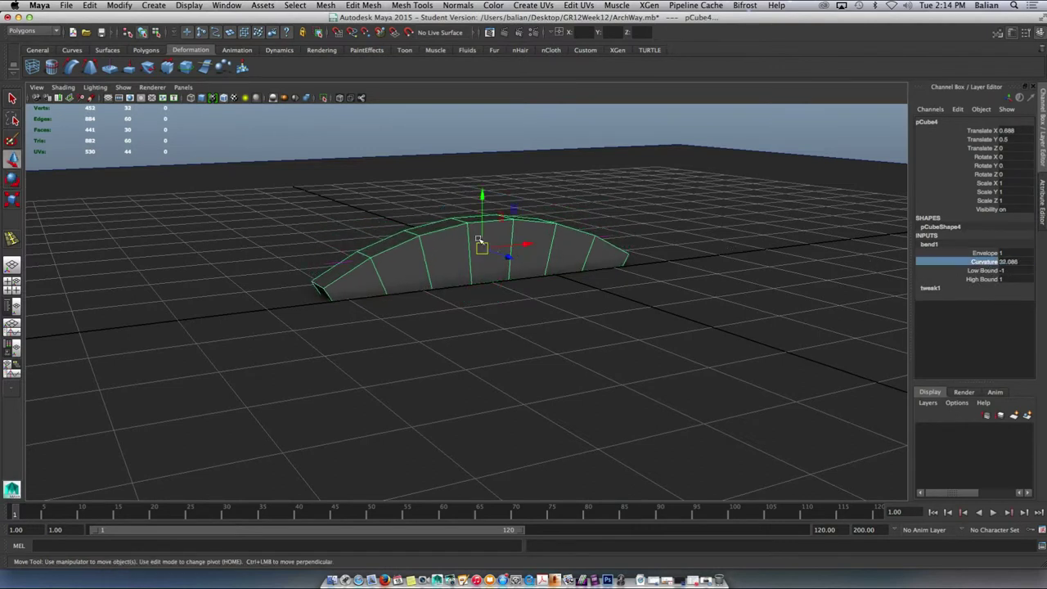
{"action": "left_click_drag", "start_coordinate": [484, 208], "coordinate": [434, 130]}
{"action": "left_click_drag", "start_coordinate": [332, 205], "coordinate": [470, 145], "text": "alt"}
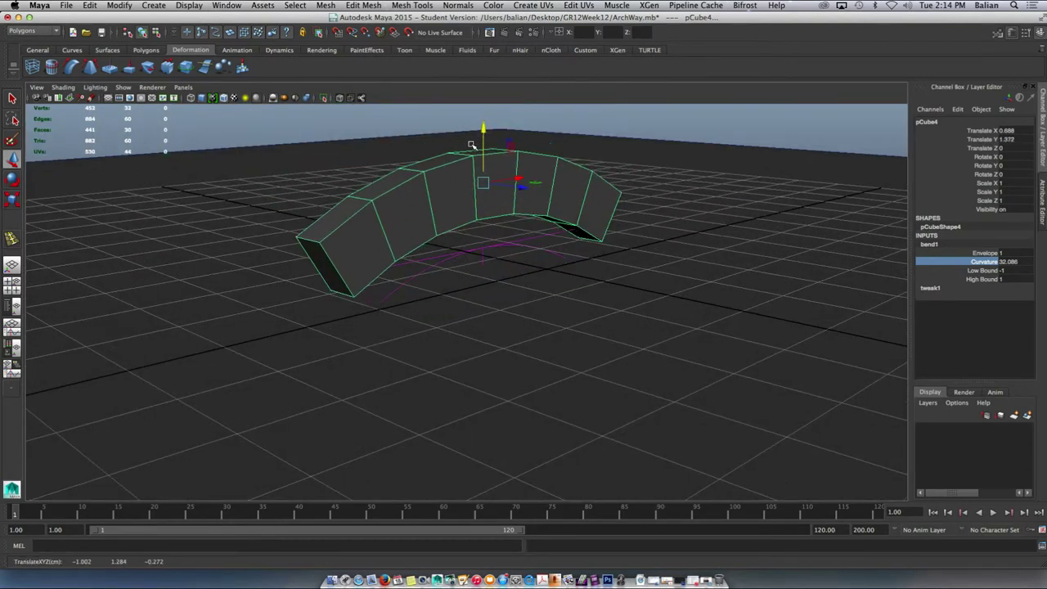
Set the bend deformer's Curvature to exactly 30
{"action": "double_click", "coordinate": [1012, 261]}
{"action": "type", "text": "30"}
{"action": "key", "text": "Return"}
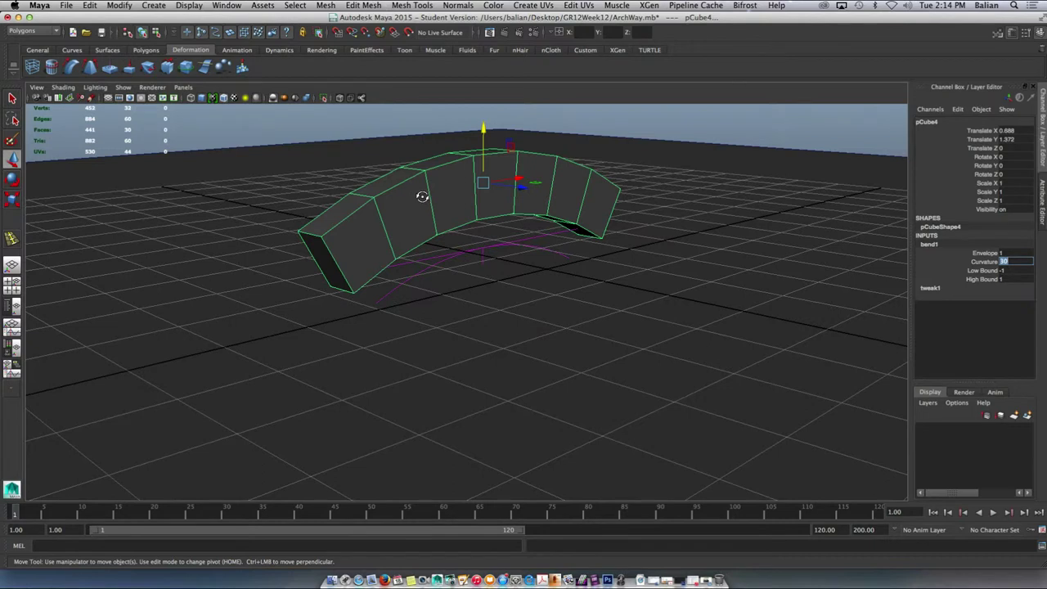
Duplicate the arch and move the copy forward to a Translate Z of about 3.684
{"action": "left_click_drag", "start_coordinate": [422, 196], "coordinate": [422, 202], "text": "alt"}
{"action": "key", "text": "ctrl+d"}
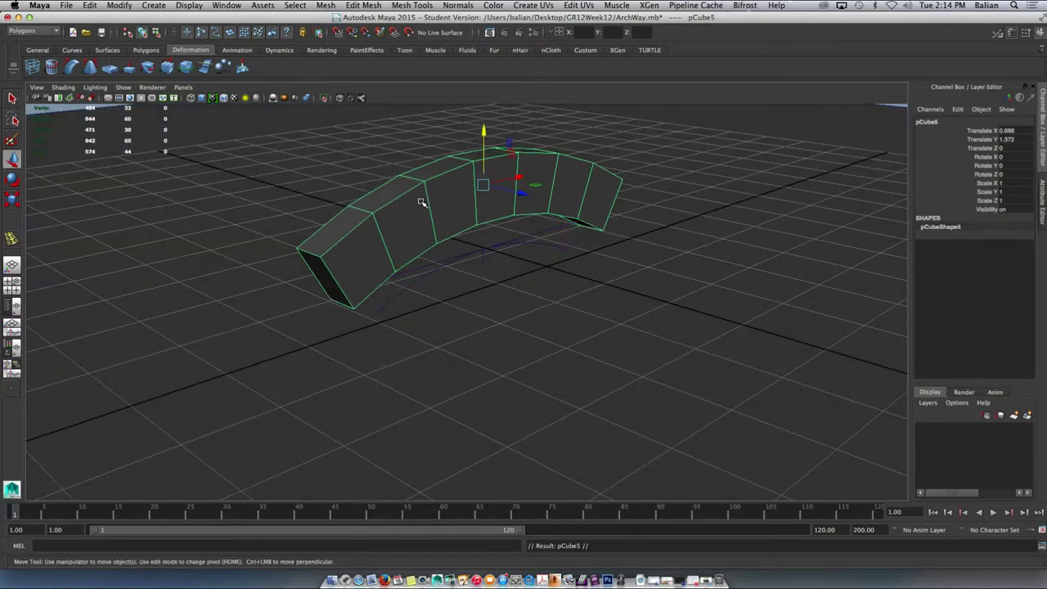
{"action": "left_click_drag", "start_coordinate": [512, 194], "coordinate": [637, 256]}
Delete the original arch's construction history and shift it to about Translate Y 1.838 and Translate Z 0.132
{"action": "left_click", "coordinate": [415, 217]}
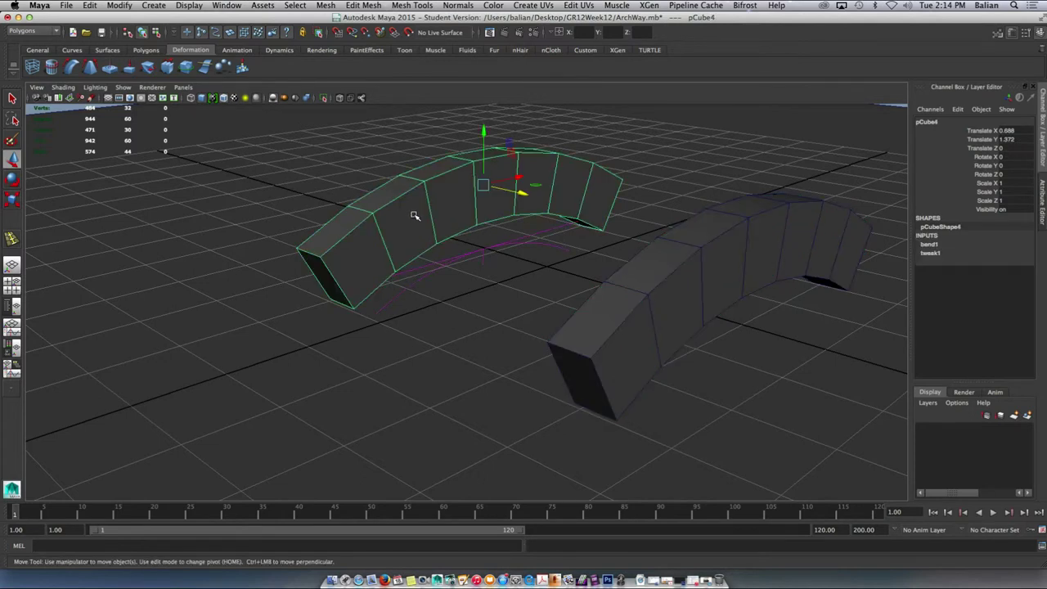
{"action": "left_click", "coordinate": [90, 6]}
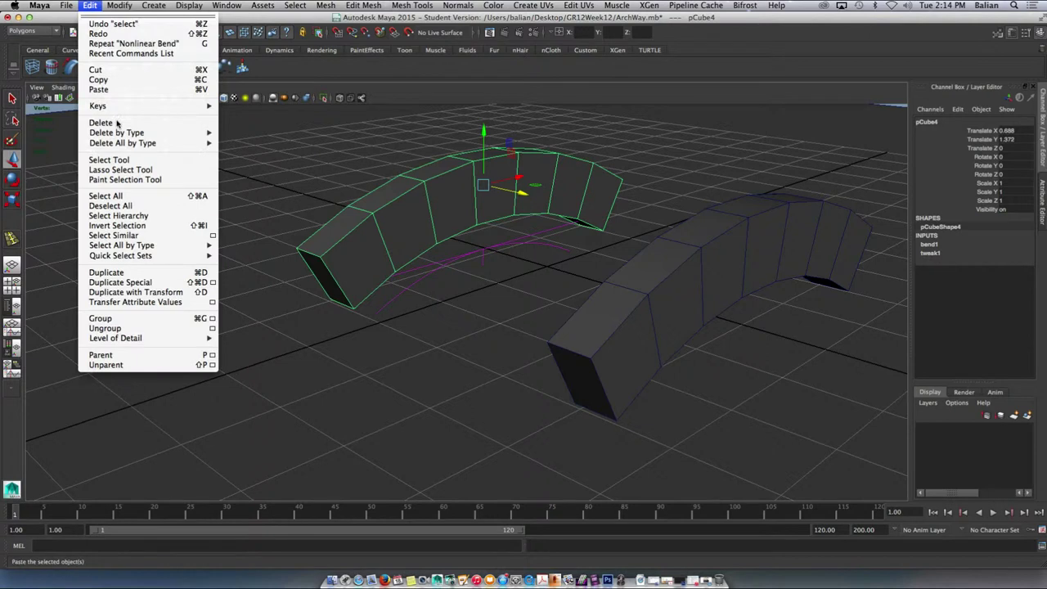
{"action": "mouse_move", "coordinate": [164, 132]}
{"action": "left_click", "coordinate": [243, 138]}
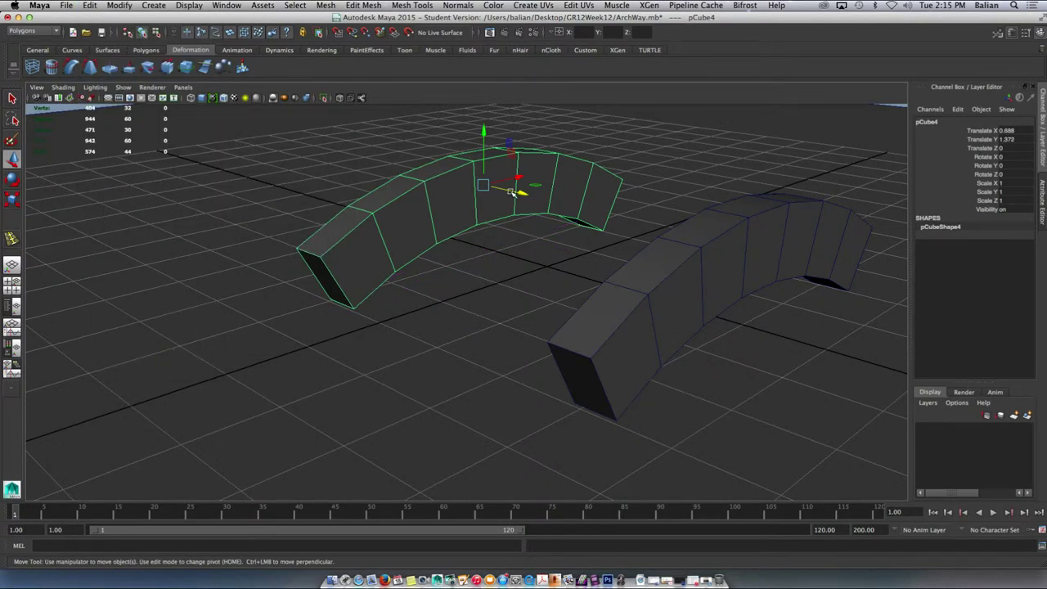
{"action": "mouse_move", "coordinate": [519, 192]}
{"action": "left_mouse_down"}
{"action": "mouse_move", "coordinate": [547, 203]}
{"action": "mouse_move", "coordinate": [527, 194]}
{"action": "left_mouse_up"}
{"action": "left_click_drag", "start_coordinate": [492, 141], "coordinate": [481, 115]}
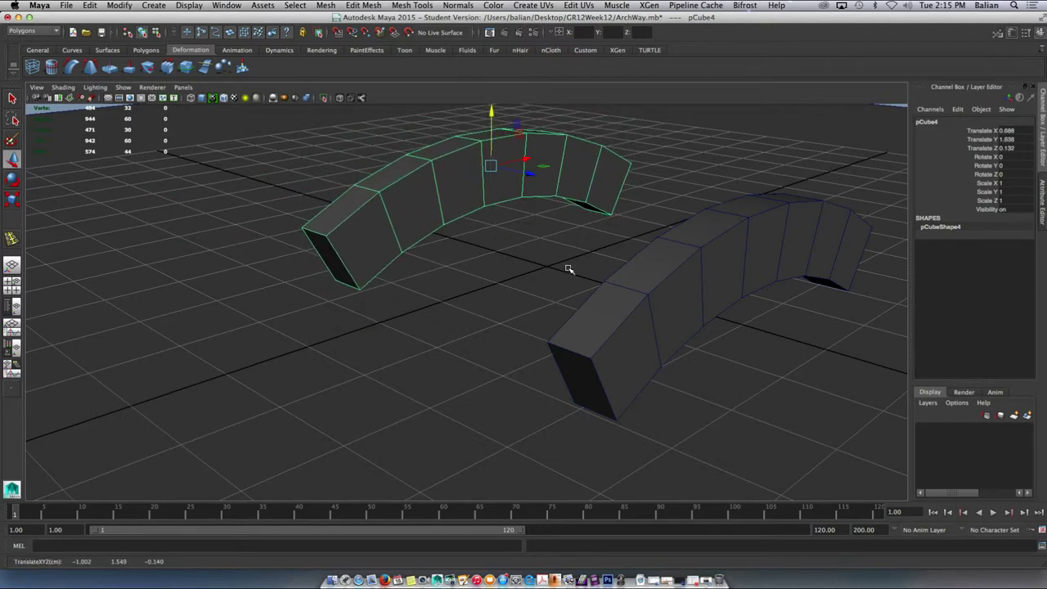
Bevel the edges of the duplicated front arch with a fractional width of 0.1 and 2 segments
{"action": "left_click_drag", "start_coordinate": [567, 269], "coordinate": [540, 250], "text": "alt"}
{"action": "middle_click_drag", "start_coordinate": [540, 250], "coordinate": [450, 238], "text": "alt"}
{"action": "left_click", "coordinate": [450, 239]}
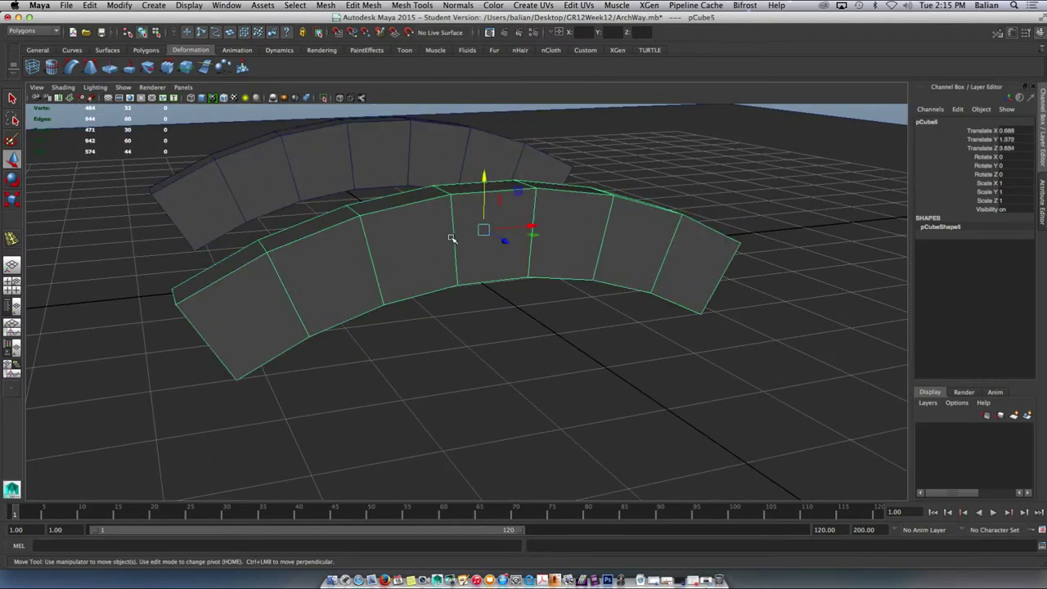
{"action": "left_click_drag", "start_coordinate": [440, 238], "coordinate": [454, 241], "text": "alt"}
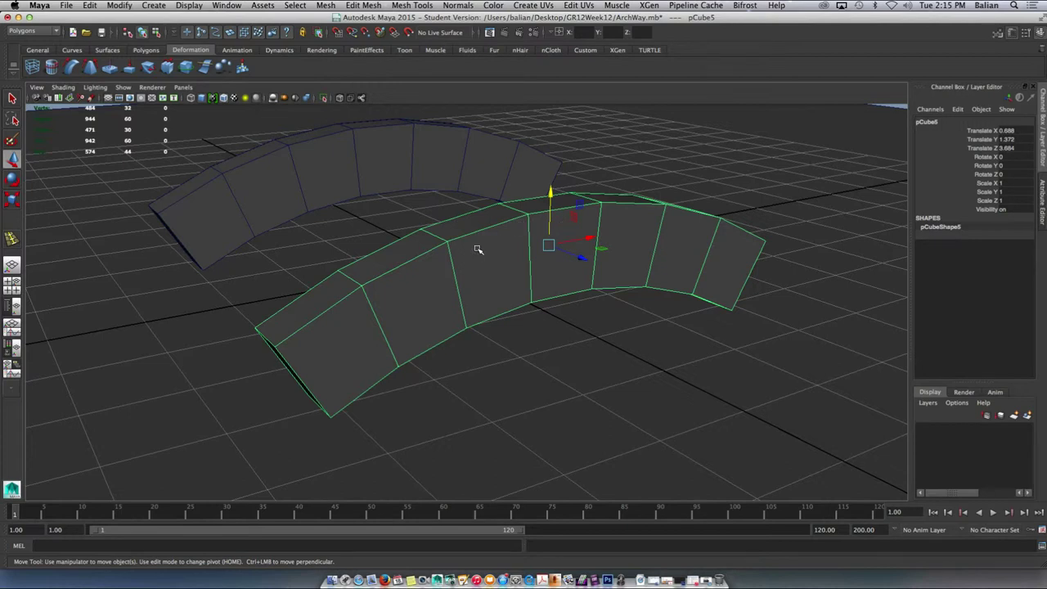
{"action": "left_click", "coordinate": [353, 7]}
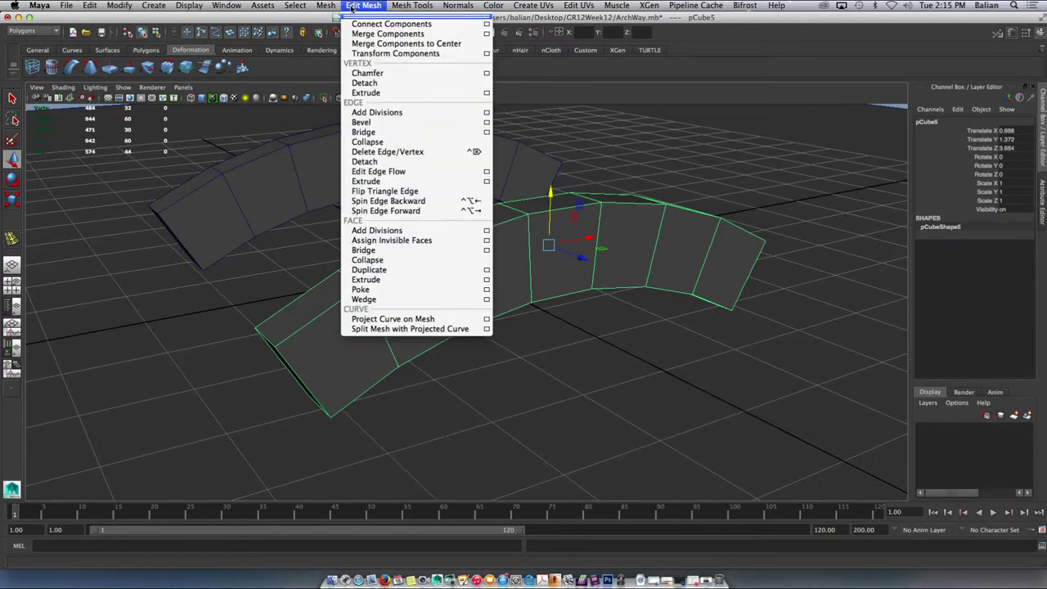
{"action": "left_click", "coordinate": [487, 123]}
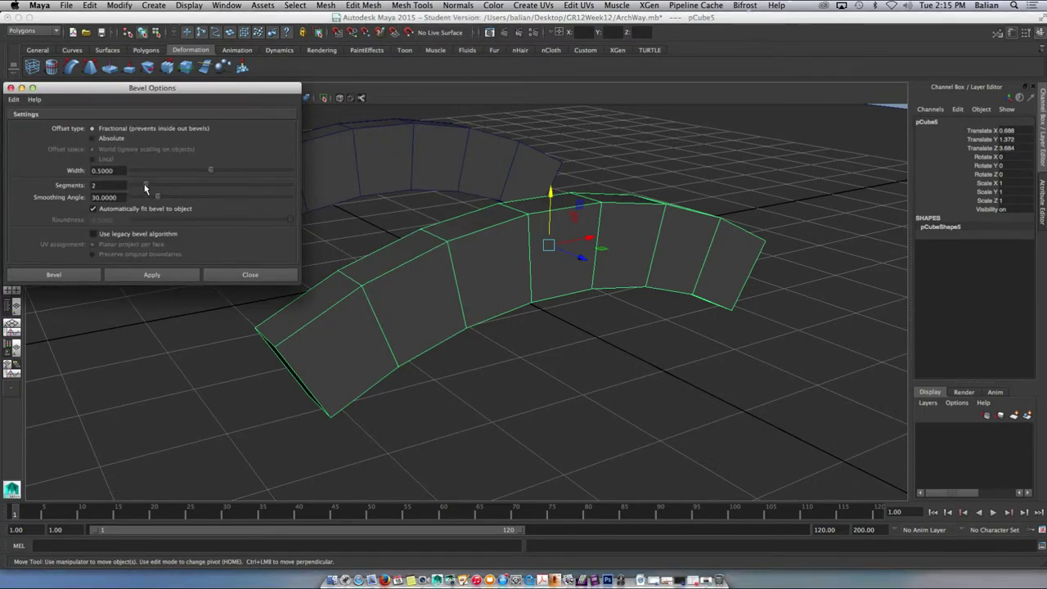
{"action": "left_click_drag", "start_coordinate": [209, 171], "coordinate": [159, 173]}
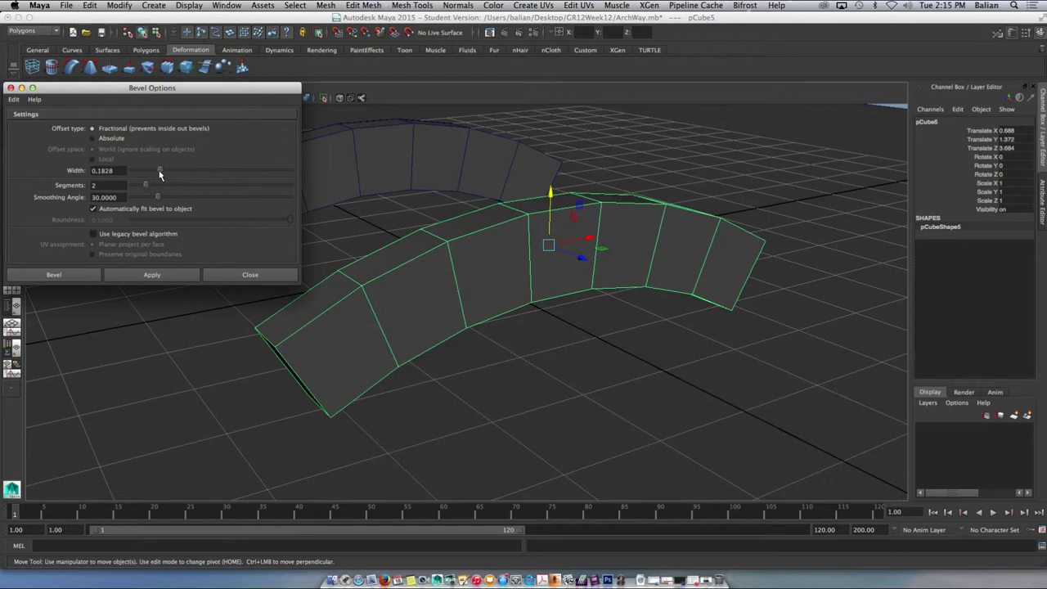
{"action": "double_click", "coordinate": [116, 170]}
{"action": "type", "text": "0.1"}
{"action": "key", "text": "Return"}
{"action": "left_click", "coordinate": [119, 275]}
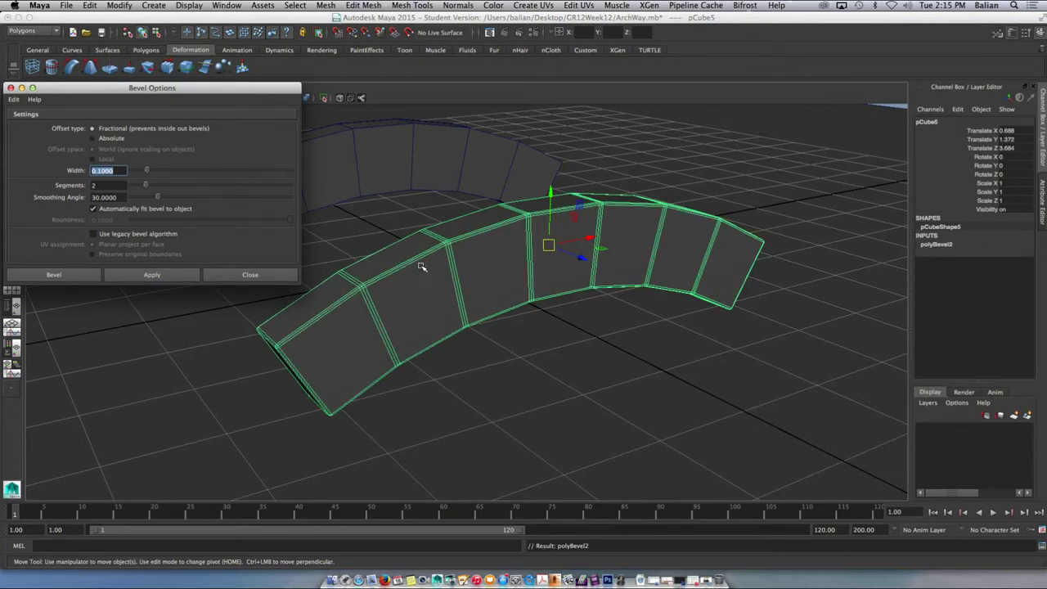
{"action": "left_click_drag", "start_coordinate": [461, 273], "coordinate": [469, 257], "text": "alt"}
{"action": "middle_click_drag", "start_coordinate": [486, 229], "coordinate": [478, 244], "text": "alt"}
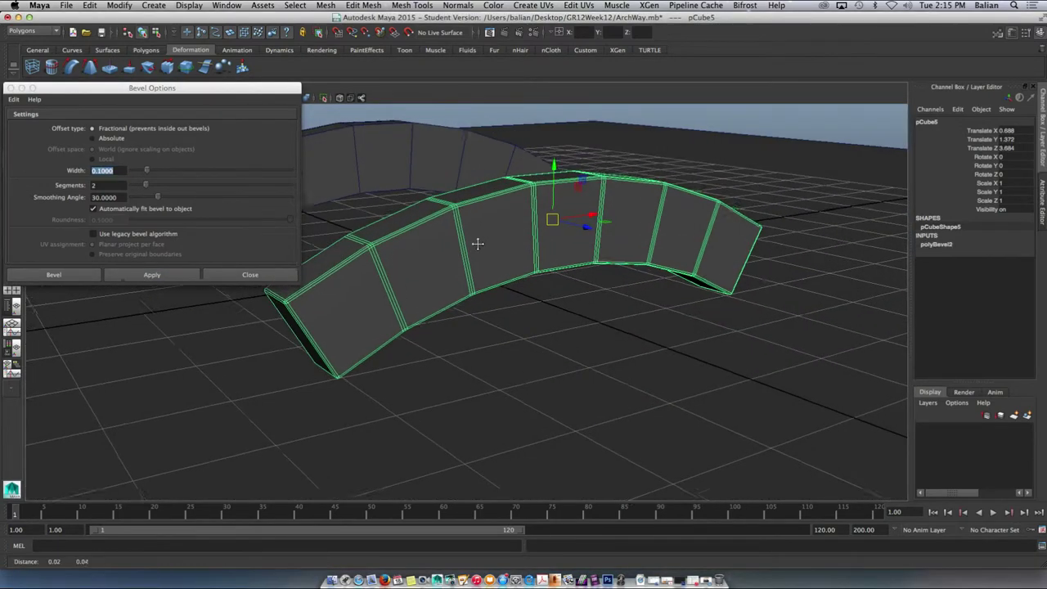
{"action": "left_click_drag", "start_coordinate": [478, 243], "coordinate": [351, 214], "text": "alt"}
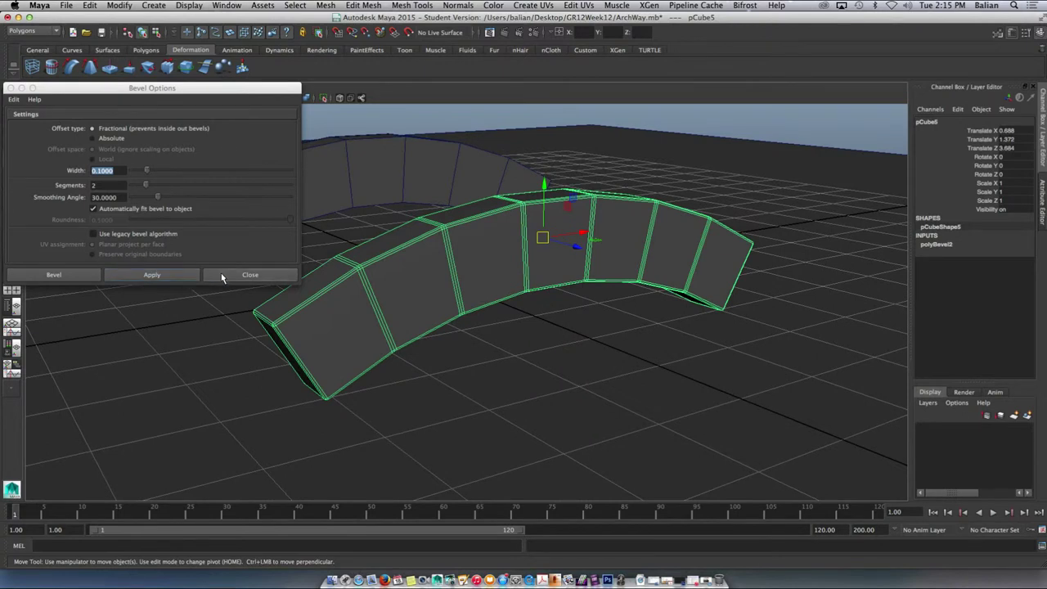
Close the bevel options and delete the beveled arch's construction history
{"action": "left_click", "coordinate": [231, 275]}
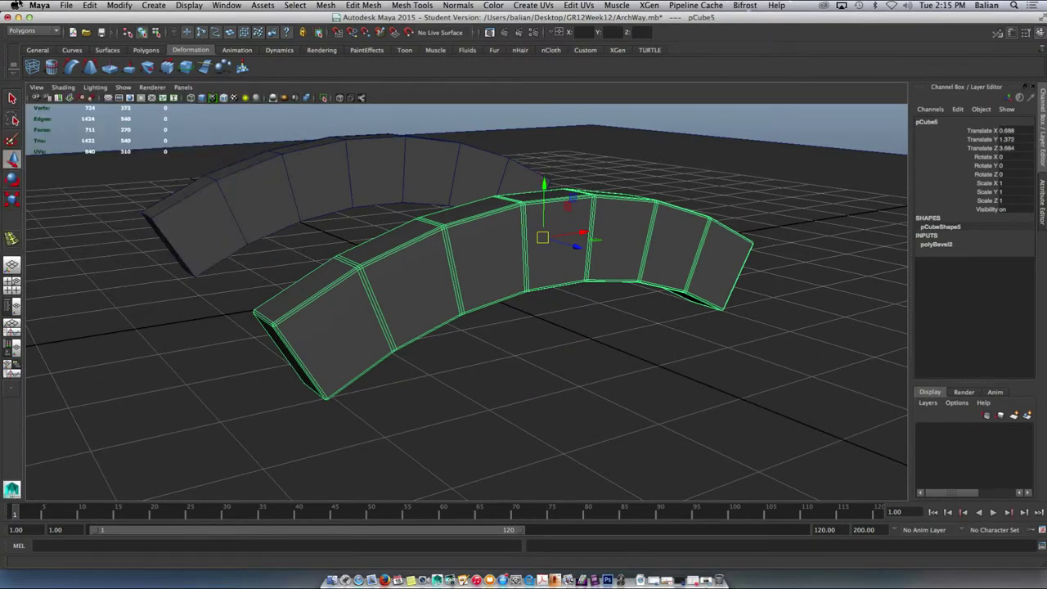
{"action": "left_click", "coordinate": [90, 6]}
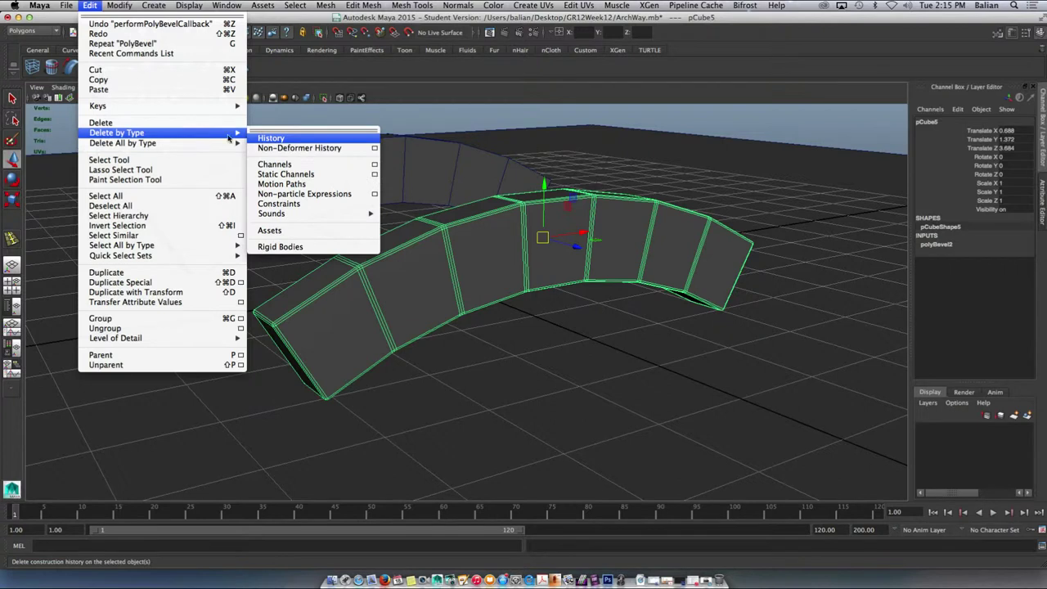
{"action": "left_click", "coordinate": [260, 139]}
Switch the beveled arch to face mode and select the loop of faces wrapping around its middle block
{"action": "scroll", "coordinate": [541, 223], "scroll_direction": "up", "scroll_amount": 3}
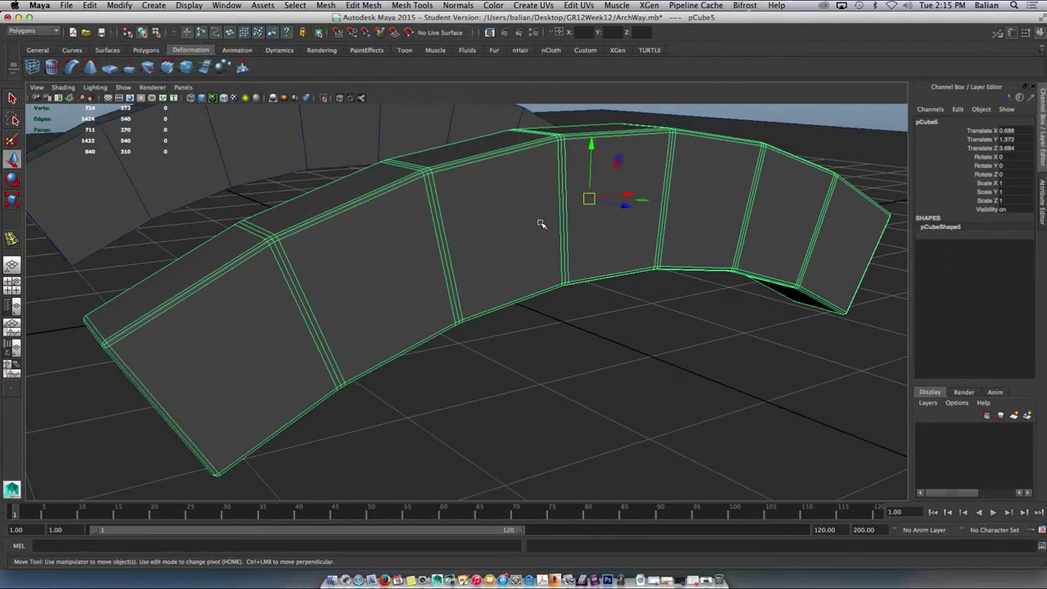
{"action": "right_click_drag", "start_coordinate": [495, 209], "coordinate": [493, 224]}
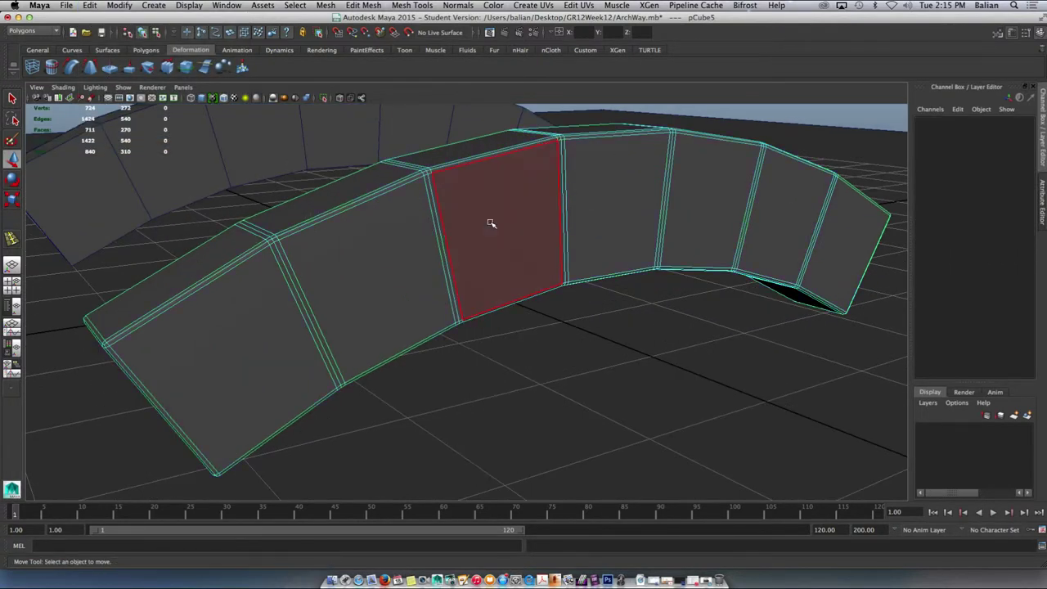
{"action": "left_click", "coordinate": [491, 222]}
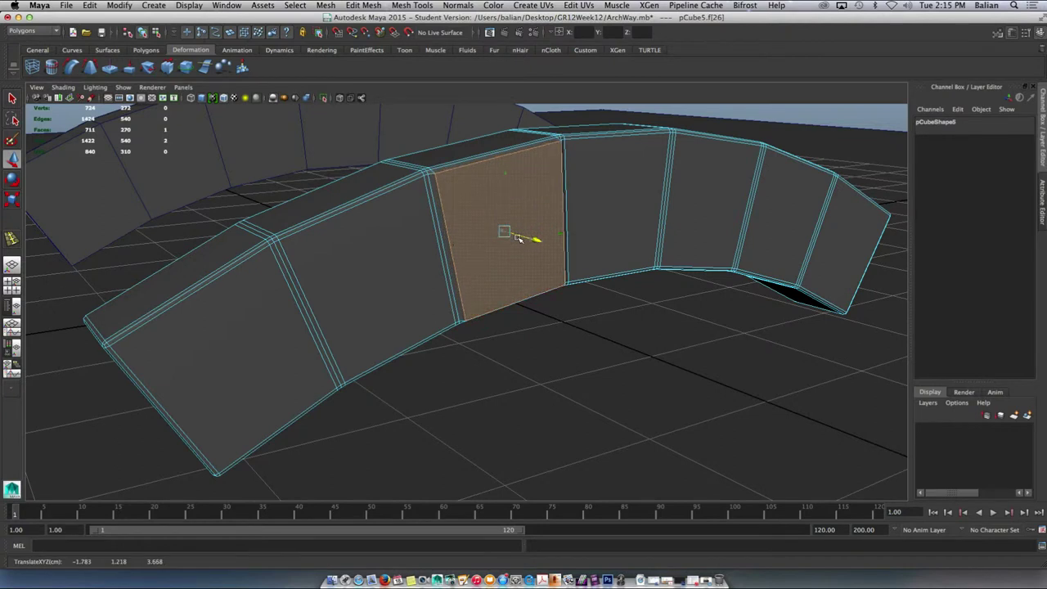
{"action": "left_click", "coordinate": [386, 257]}
{"action": "left_click_drag", "start_coordinate": [399, 292], "coordinate": [404, 292]}
{"action": "left_click", "coordinate": [646, 221]}
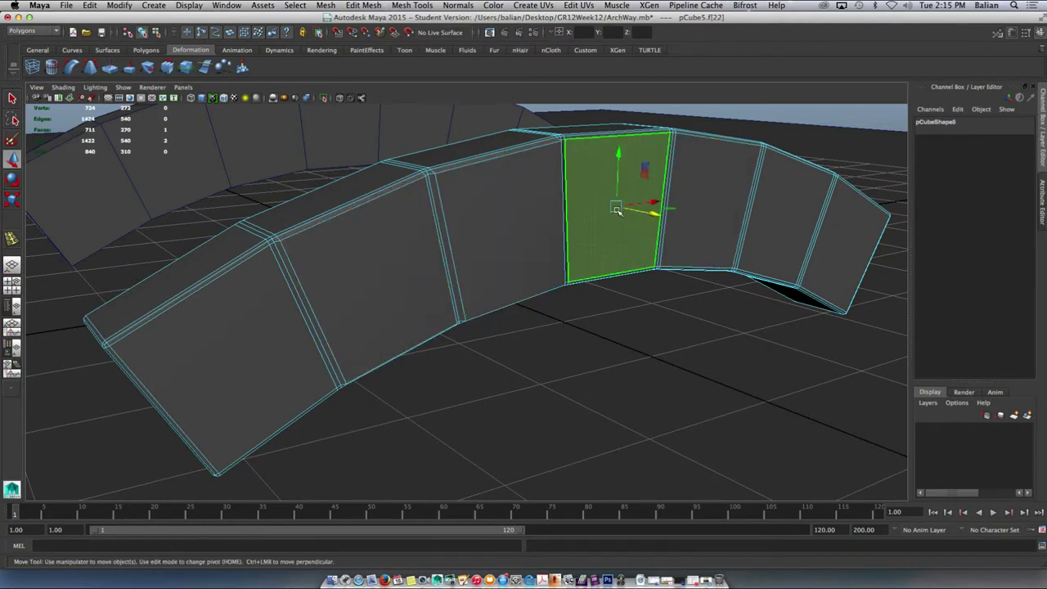
{"action": "left_click_drag", "start_coordinate": [582, 175], "coordinate": [571, 267], "text": "alt"}
{"action": "scroll", "coordinate": [575, 323], "scroll_direction": "up", "scroll_amount": 3}
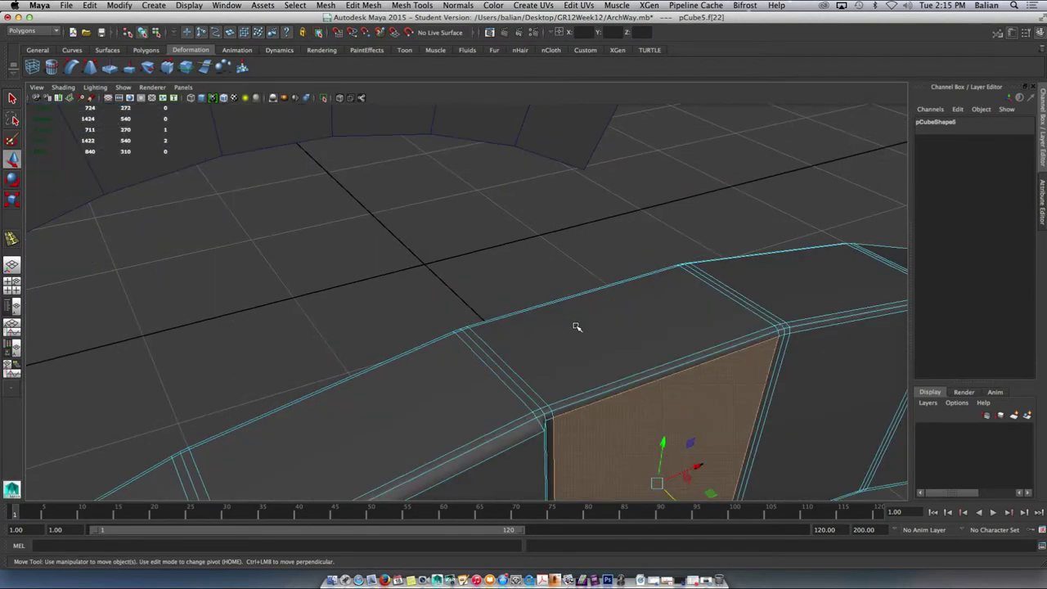
{"action": "middle_click_drag", "start_coordinate": [578, 325], "coordinate": [532, 234], "text": "alt"}
{"action": "left_click", "coordinate": [532, 234]}
{"action": "double_click", "coordinate": [524, 211], "text": "shift"}
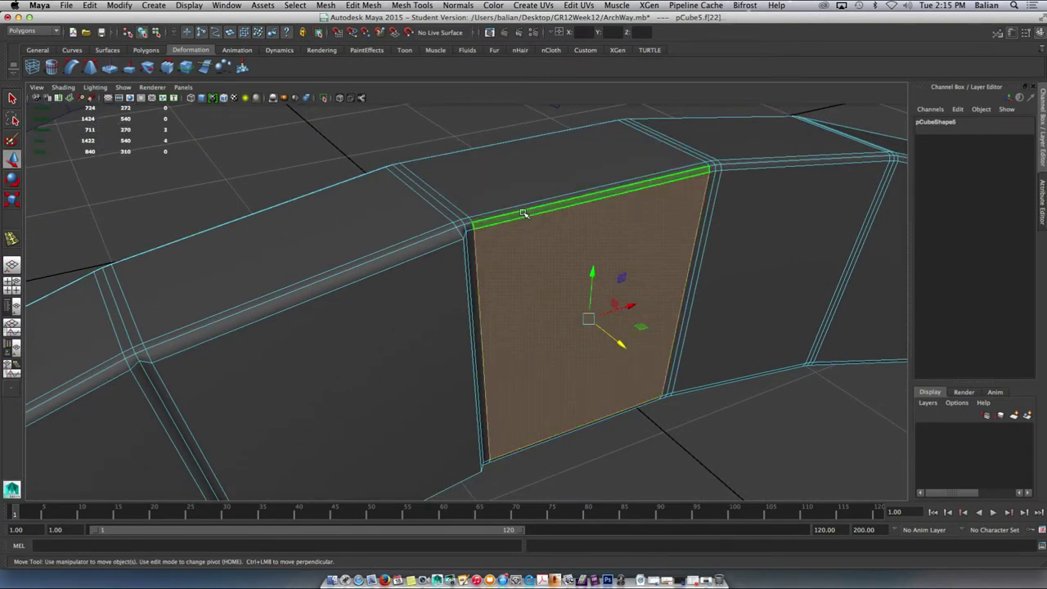
Extrude the middle block's selected face loop outward with a Local Translate Z of about 0.05
{"action": "left_click", "coordinate": [146, 50]}
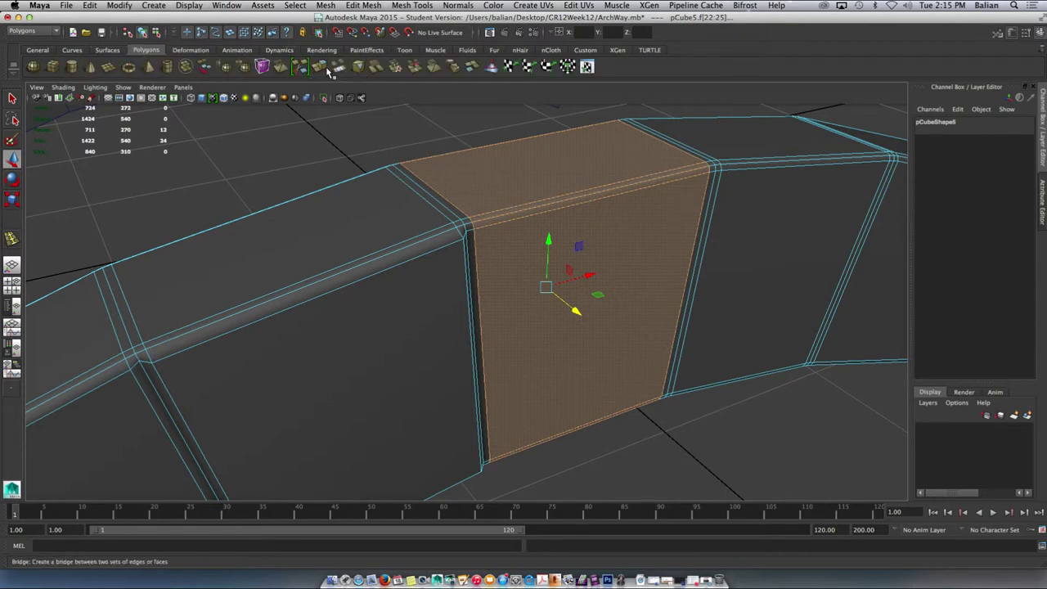
{"action": "left_click", "coordinate": [319, 67]}
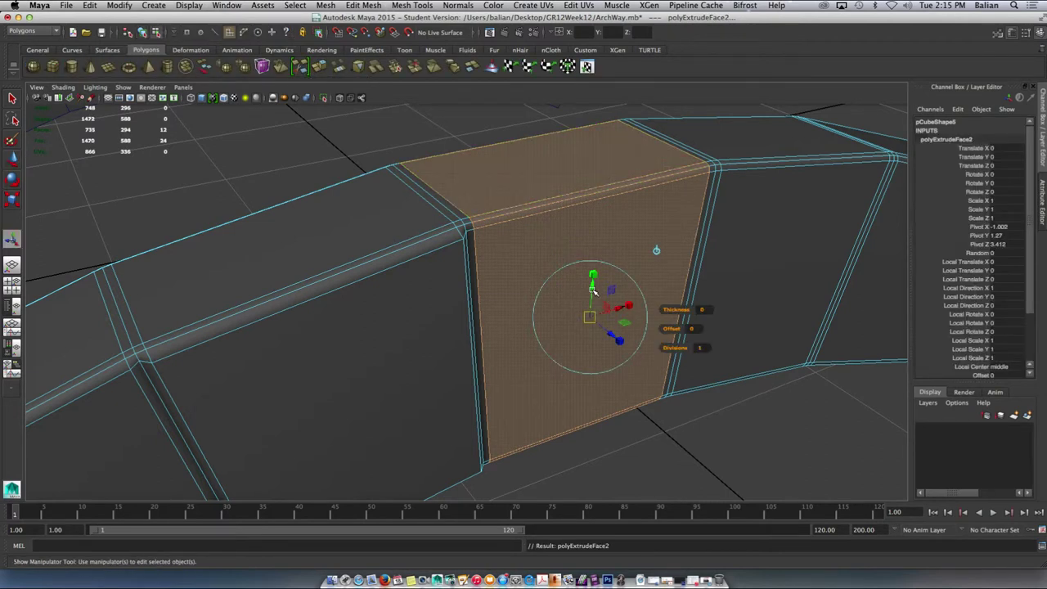
{"action": "left_click_drag", "start_coordinate": [592, 287], "coordinate": [593, 286]}
{"action": "key", "text": "super+z"}
{"action": "left_click_drag", "start_coordinate": [612, 335], "coordinate": [563, 303]}
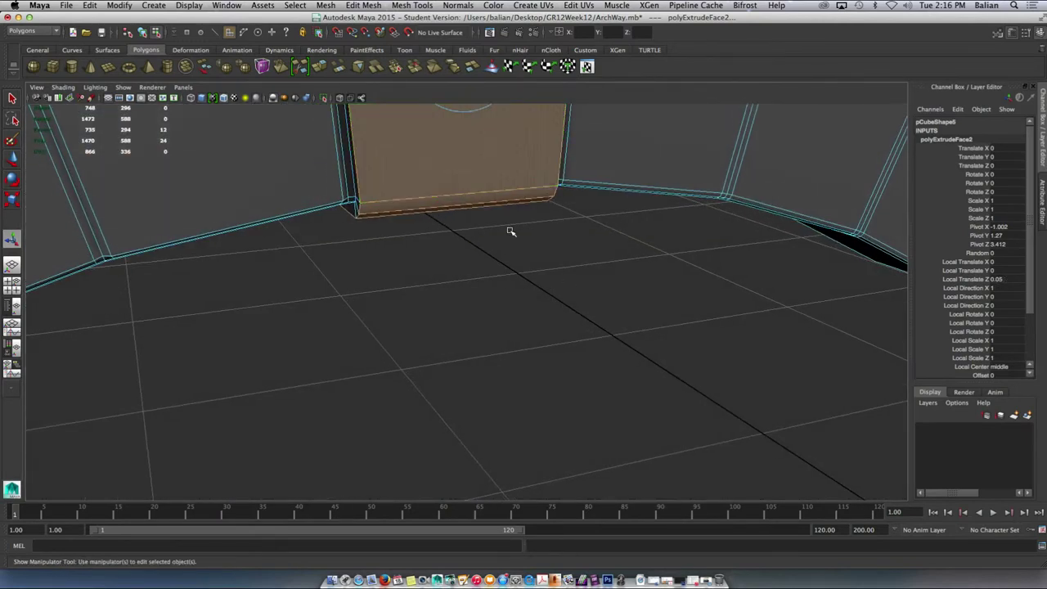
{"action": "left_click_drag", "start_coordinate": [513, 231], "coordinate": [567, 335], "text": "alt"}
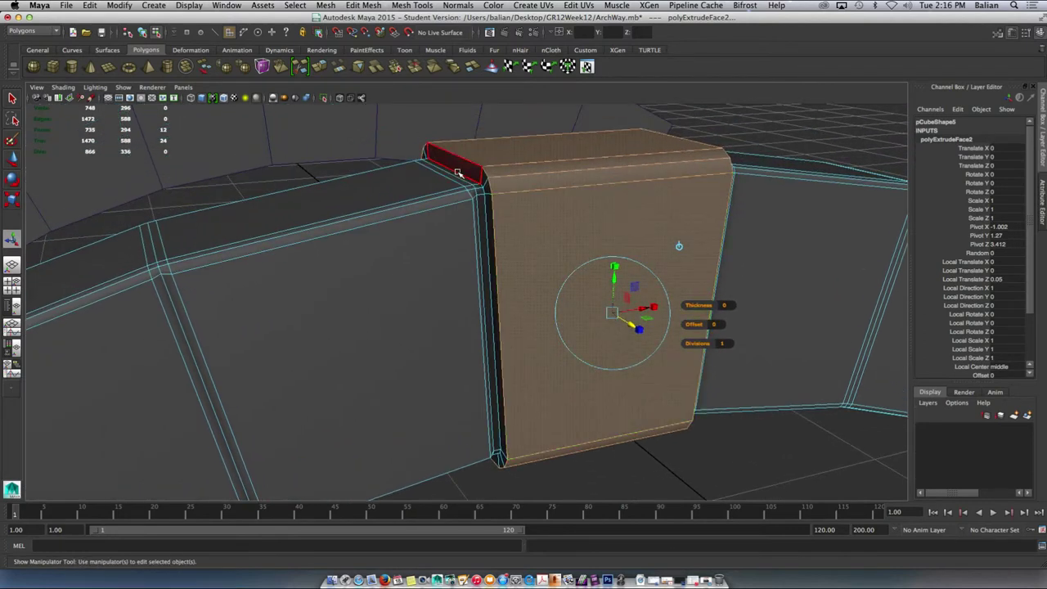
Switch to edge mode and select the edge loops at the base of the raised middle block on both sides
{"action": "scroll", "coordinate": [458, 171], "scroll_direction": "up", "scroll_amount": 3}
{"action": "left_click_drag", "start_coordinate": [490, 152], "coordinate": [464, 225], "text": "alt"}
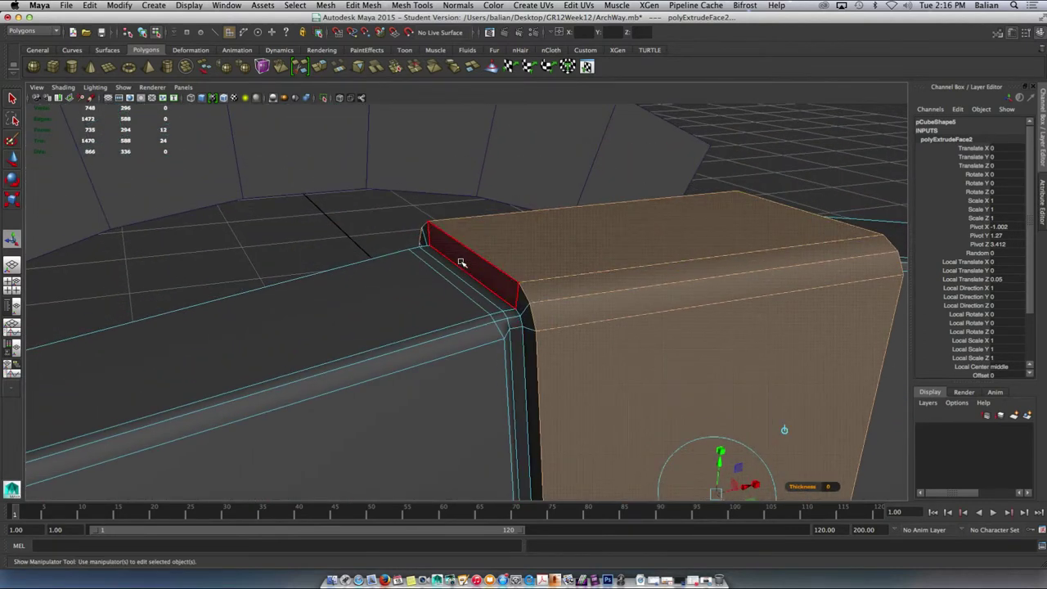
{"action": "mouse_move", "coordinate": [461, 268]}
{"action": "right_mouse_down"}
{"action": "mouse_move", "coordinate": [456, 245]}
{"action": "mouse_move", "coordinate": [454, 263]}
{"action": "right_mouse_up"}
{"action": "left_click", "coordinate": [455, 262]}
{"action": "left_click_drag", "start_coordinate": [491, 263], "coordinate": [442, 271], "text": "alt"}
{"action": "left_click_drag", "start_coordinate": [524, 286], "coordinate": [453, 266], "text": "alt"}
{"action": "middle_click_drag", "start_coordinate": [287, 232], "coordinate": [430, 236], "text": "alt"}
{"action": "left_click_drag", "start_coordinate": [430, 237], "coordinate": [462, 242], "text": "alt"}
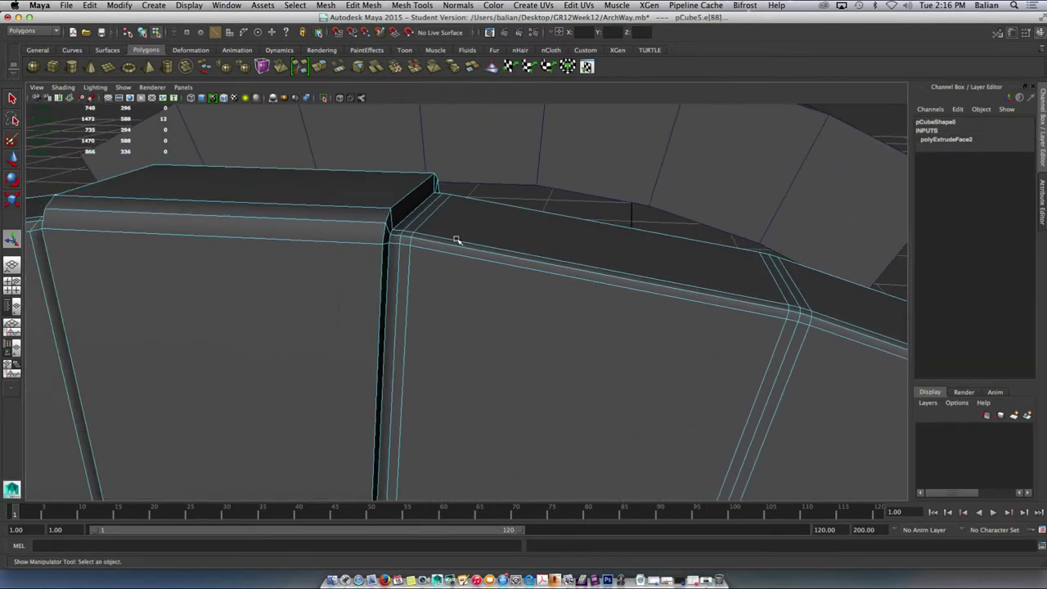
{"action": "double_click", "coordinate": [408, 216], "text": "shift"}
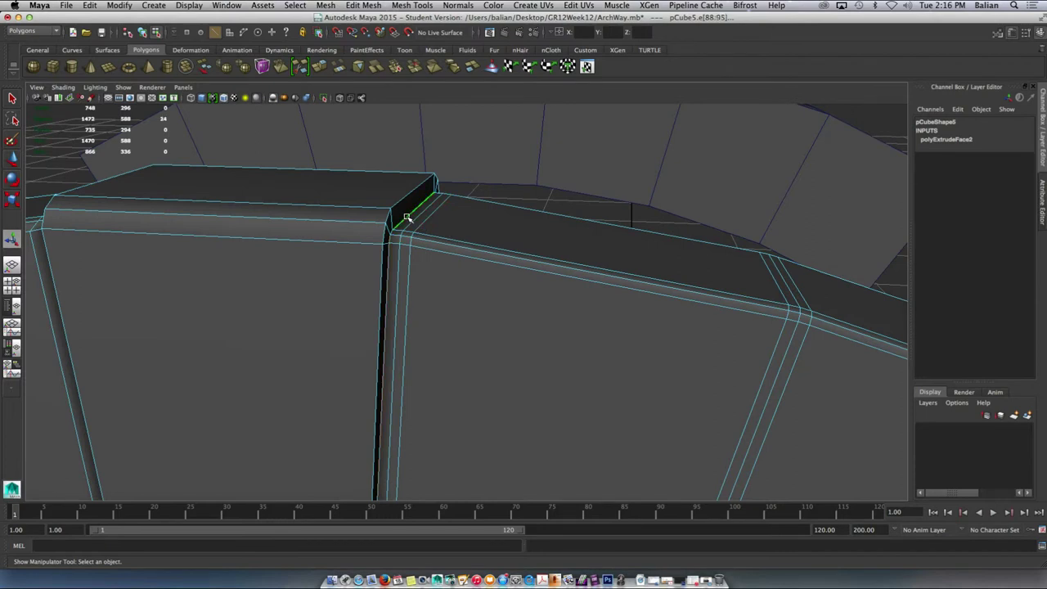
{"action": "scroll", "coordinate": [390, 220], "scroll_direction": "down", "scroll_amount": 3}
{"action": "left_click_drag", "start_coordinate": [390, 220], "coordinate": [384, 227], "text": "alt"}
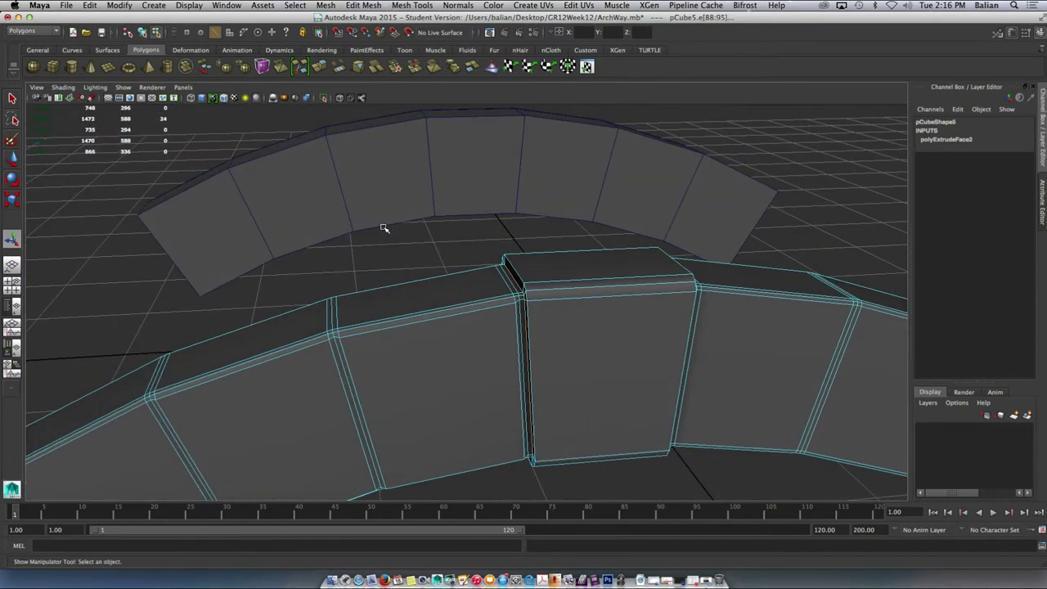
Scale the two selected edge loops beside the raised middle block slightly and uniformly
{"action": "key", "text": "r"}
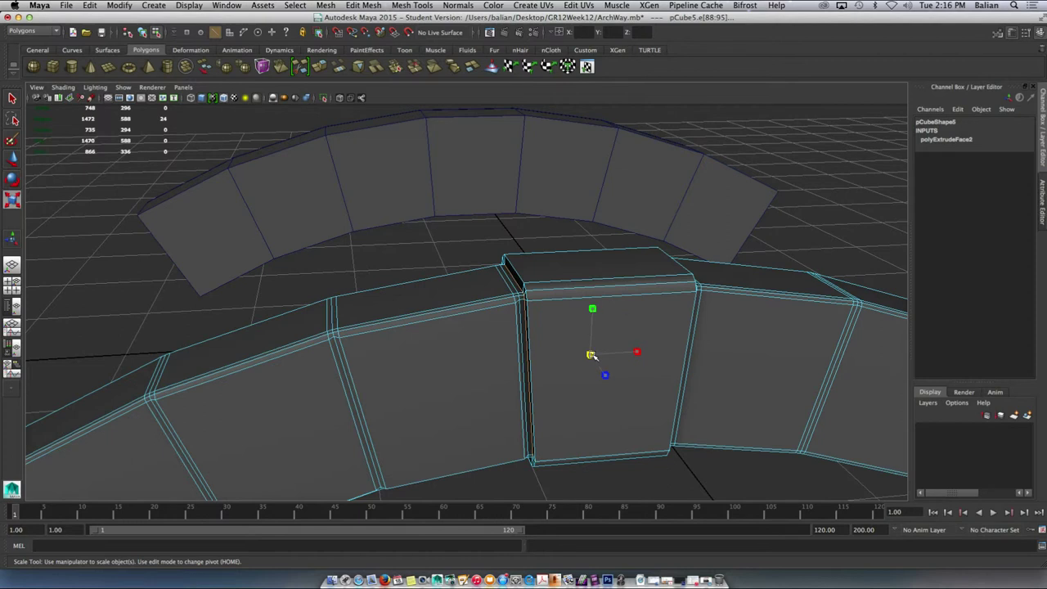
{"action": "left_click_drag", "start_coordinate": [591, 355], "coordinate": [591, 351]}
{"action": "left_click_drag", "start_coordinate": [559, 316], "coordinate": [545, 268], "text": "alt"}
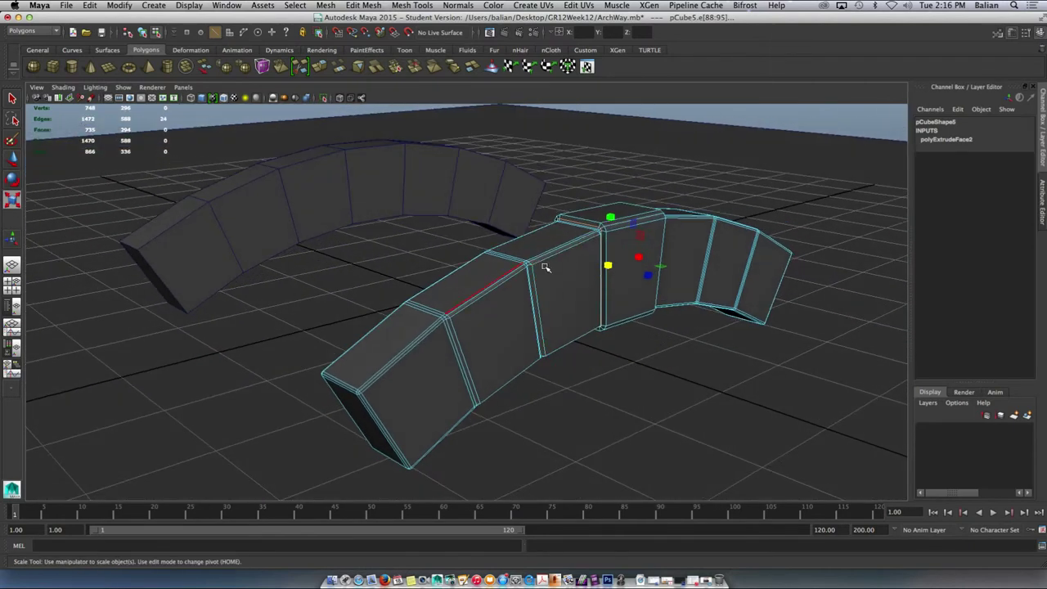
Switch to face mode, select the front face of the block beside the raised middle block, and nudge it slightly with the Move tool
{"action": "right_click_drag", "start_coordinate": [563, 262], "coordinate": [584, 240]}
{"action": "left_click", "coordinate": [575, 248]}
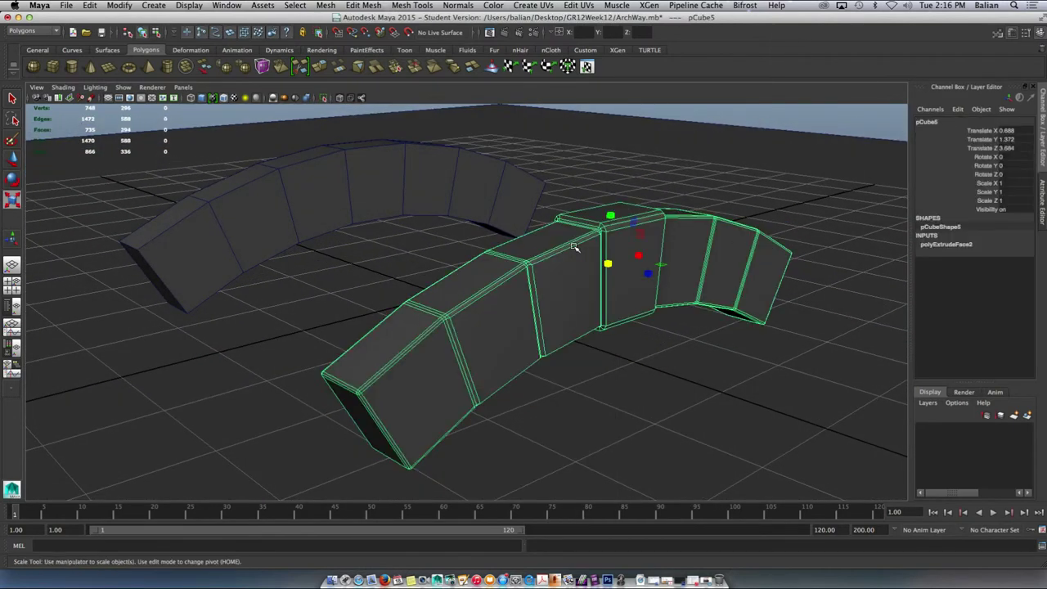
{"action": "left_click_drag", "start_coordinate": [592, 257], "coordinate": [610, 254], "text": "alt"}
{"action": "right_click_drag", "start_coordinate": [611, 256], "coordinate": [614, 283]}
{"action": "left_click", "coordinate": [615, 278]}
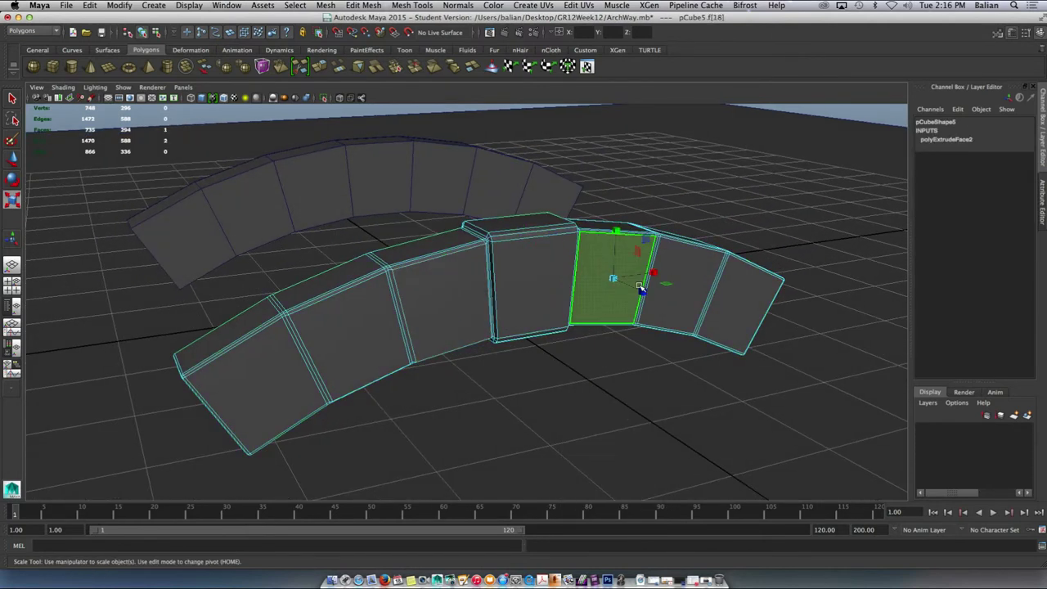
{"action": "key", "text": "w"}
{"action": "left_click_drag", "start_coordinate": [642, 292], "coordinate": [644, 292]}
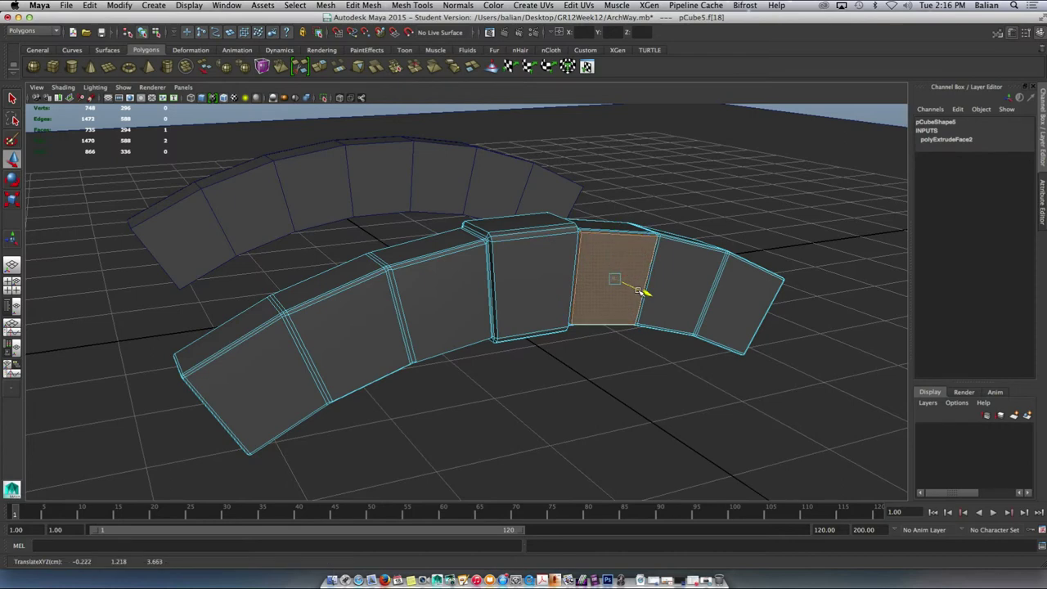
Return the beveled arch to object mode with the whole mesh selected
{"action": "left_click_drag", "start_coordinate": [563, 296], "coordinate": [608, 290], "text": "alt"}
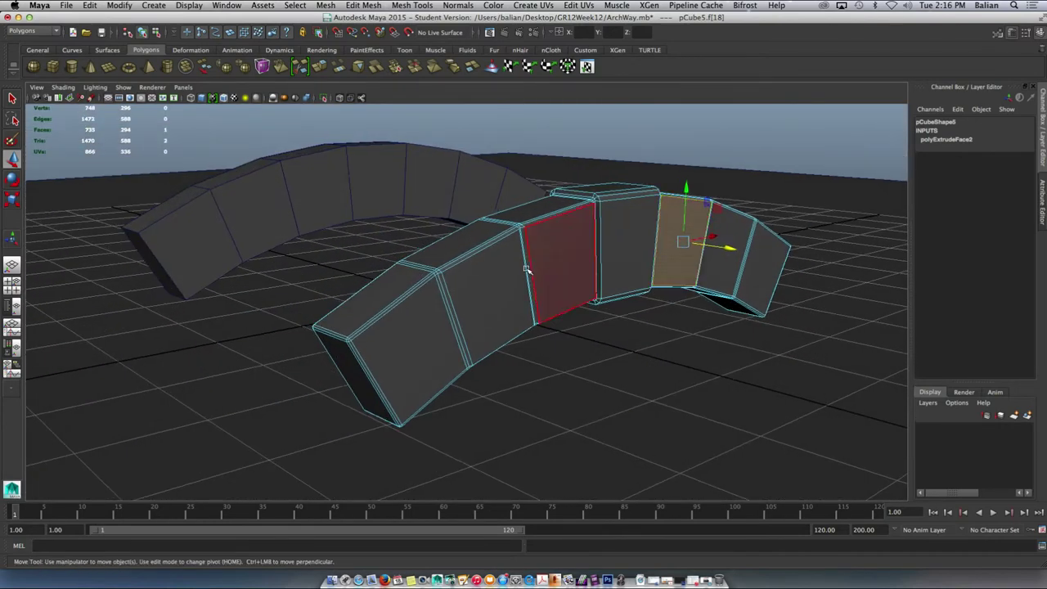
{"action": "scroll", "coordinate": [526, 269], "scroll_direction": "down", "scroll_amount": 6}
{"action": "scroll", "coordinate": [524, 267], "scroll_direction": "up", "scroll_amount": 2}
{"action": "scroll", "coordinate": [523, 268], "scroll_direction": "up", "scroll_amount": 3}
{"action": "right_click", "coordinate": [532, 262]}
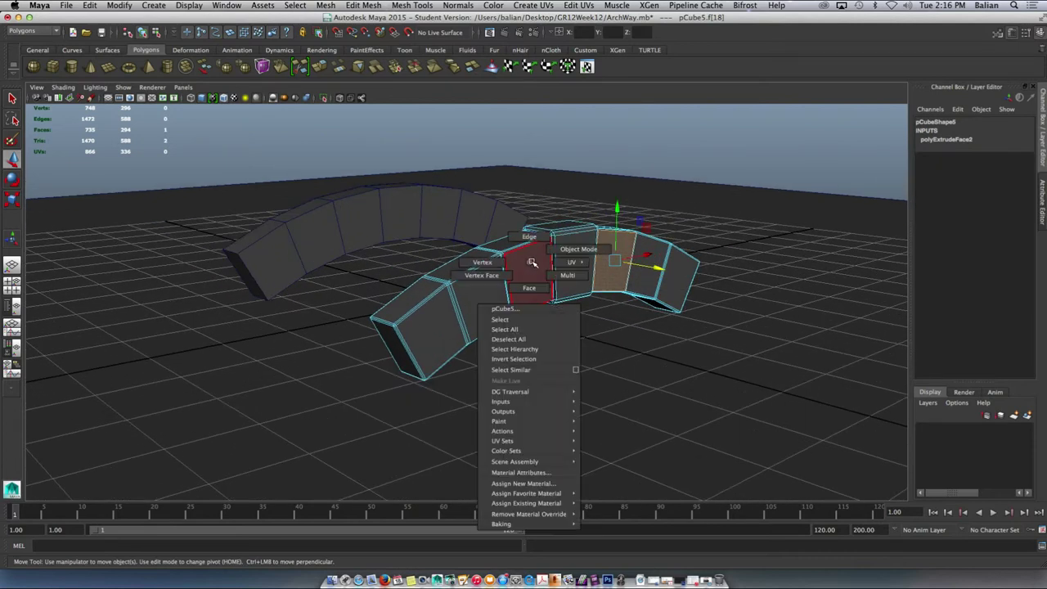
{"action": "right_click_drag", "start_coordinate": [562, 250], "coordinate": [568, 245]}
{"action": "left_click", "coordinate": [568, 246]}
{"action": "scroll", "coordinate": [563, 248], "scroll_direction": "down", "scroll_amount": 3}
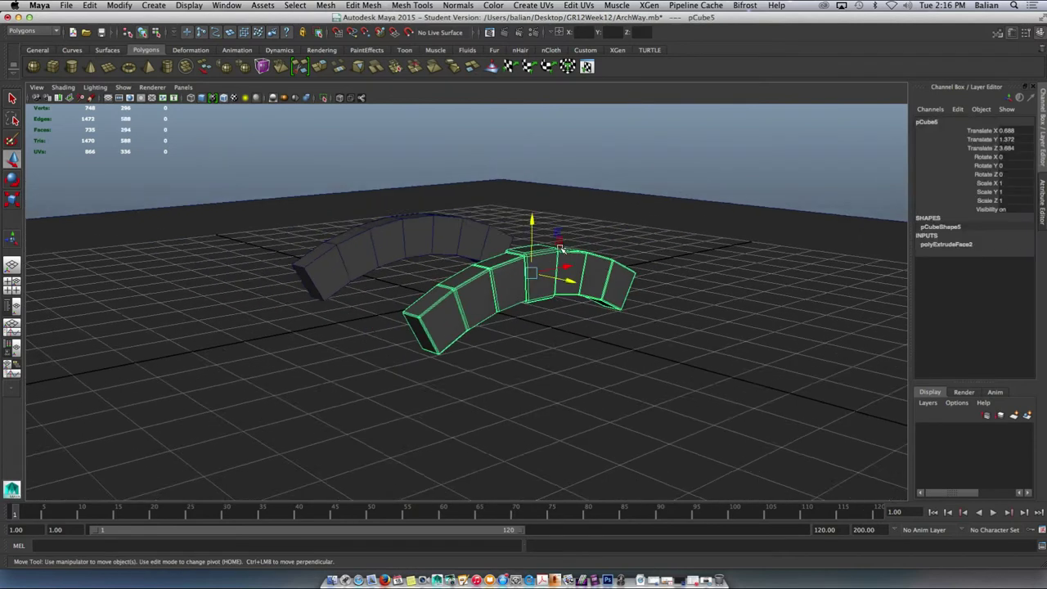
{"action": "scroll", "coordinate": [559, 250], "scroll_direction": "up", "scroll_amount": 5}
{"action": "middle_click_drag", "start_coordinate": [558, 234], "coordinate": [516, 229], "text": "alt"}
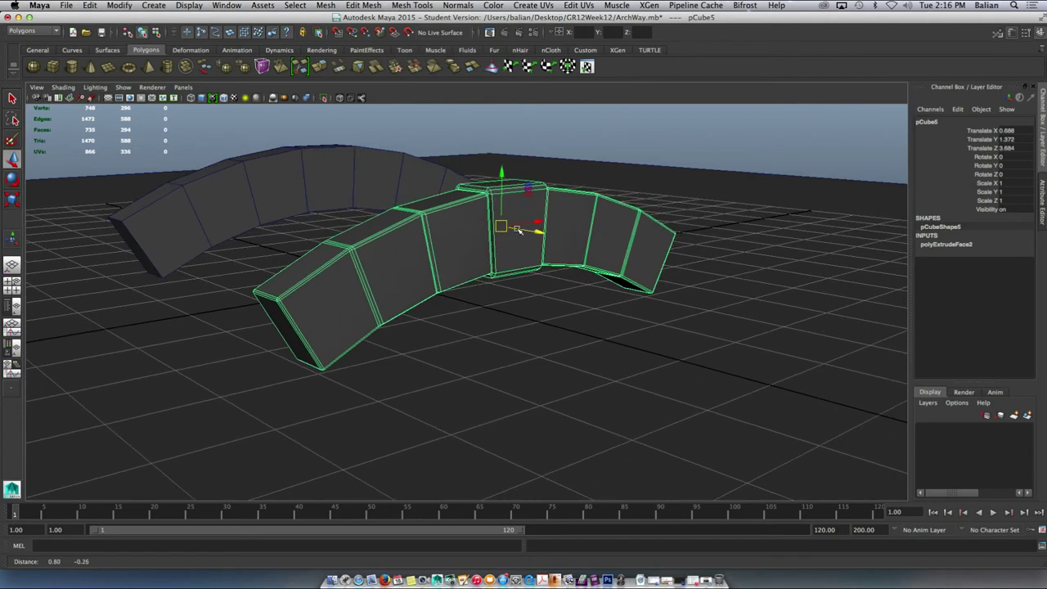
{"action": "left_click_drag", "start_coordinate": [495, 244], "coordinate": [508, 249], "text": "alt"}
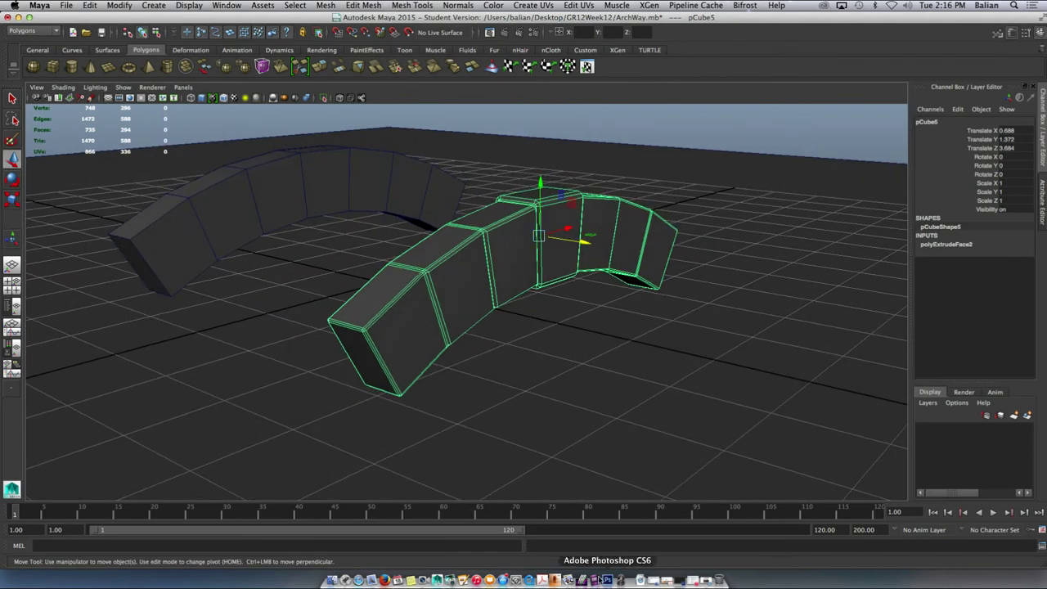
{"action": "left_click", "coordinate": [594, 580]}
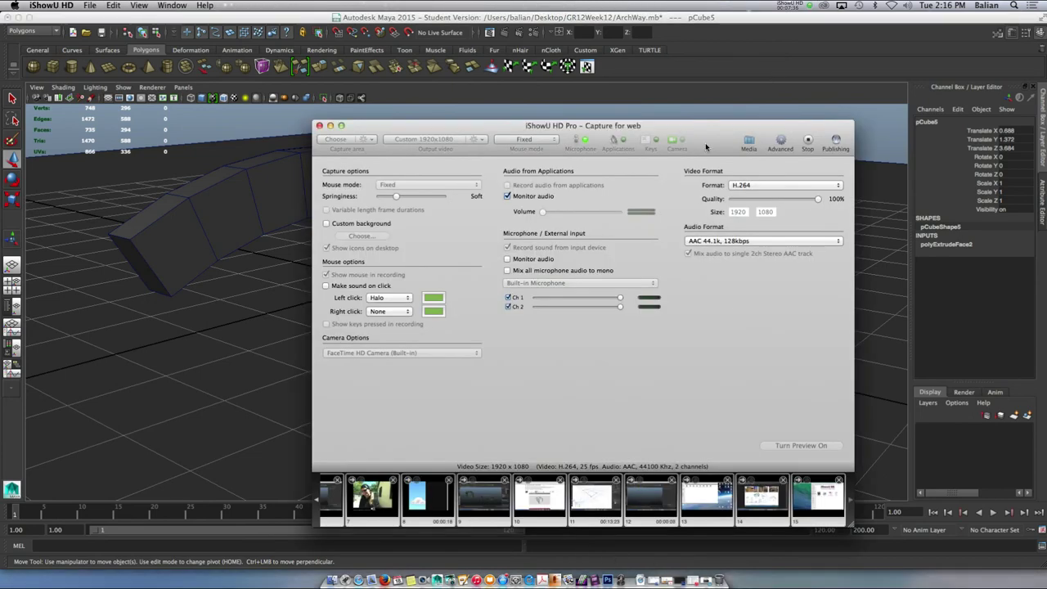